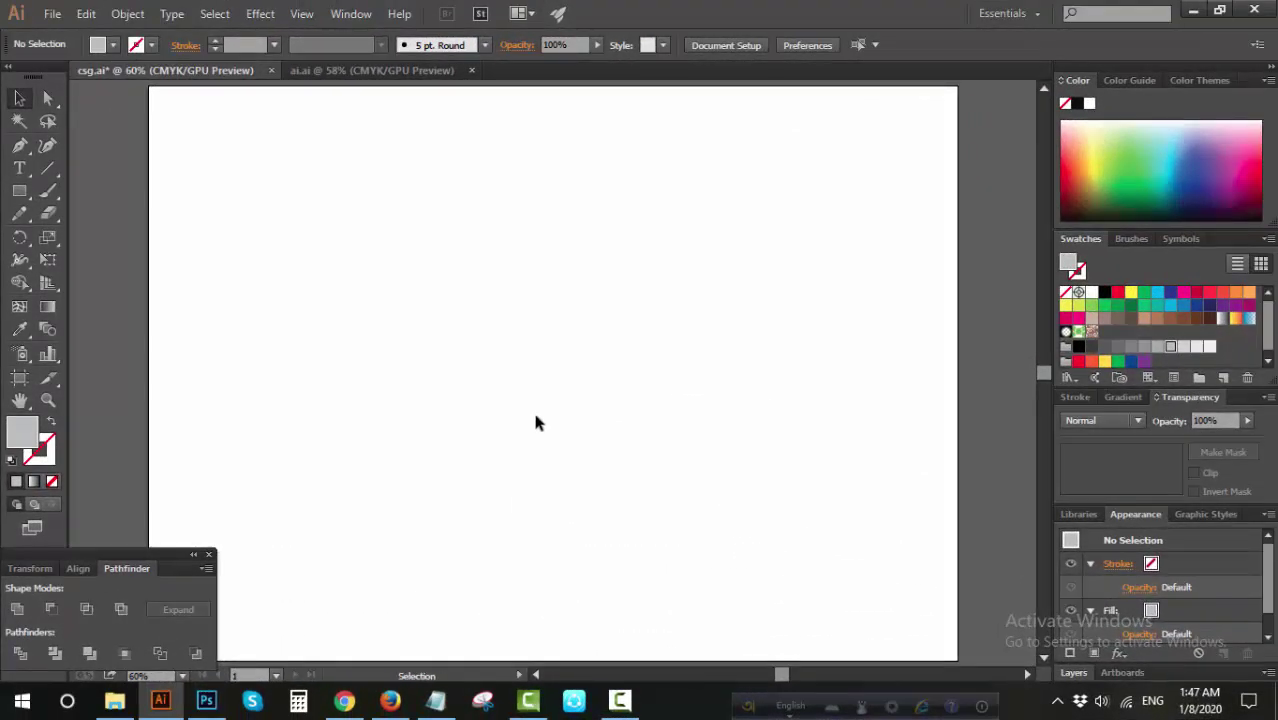
# - Open the Rectangle tool flyout to reach the Star Tool
pyautogui.click(27, 198)
# - Draw a three-point star triangle and move it toward the artboard centre
pyautogui.click(78, 281)
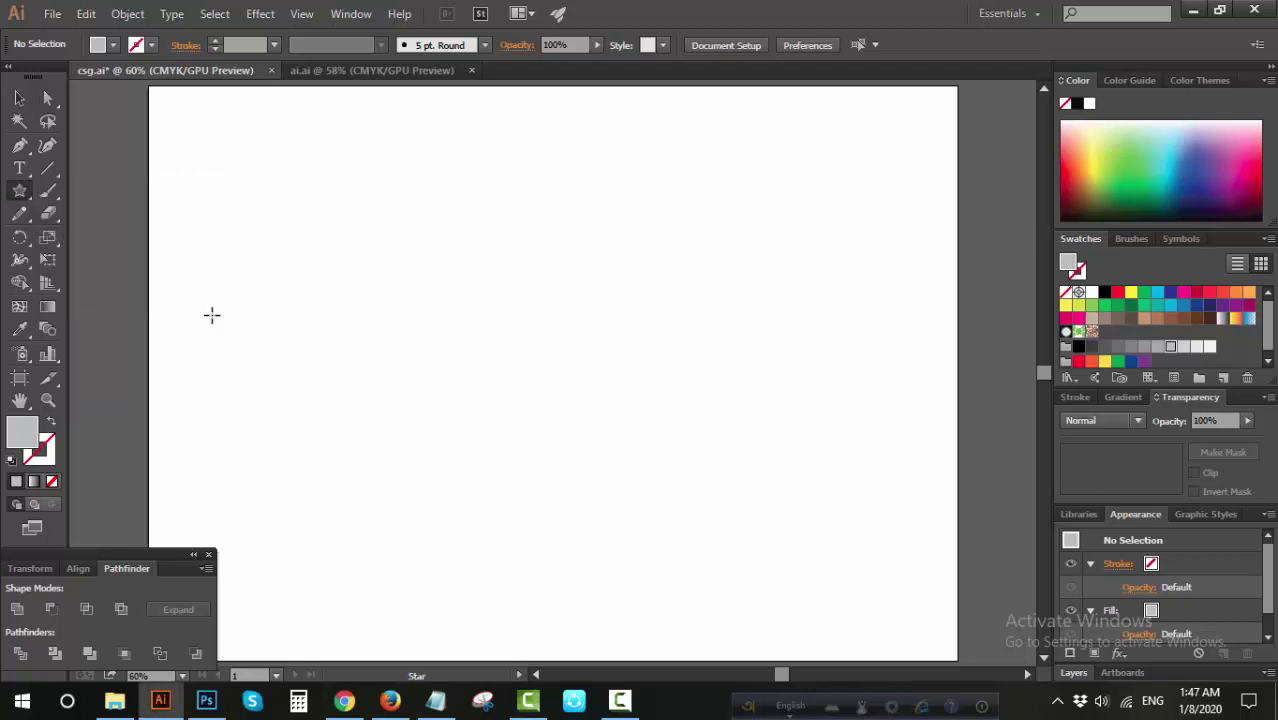
pyautogui.moveTo(461, 351); pyautogui.dragTo(585, 420)
pyautogui.click(19, 98)
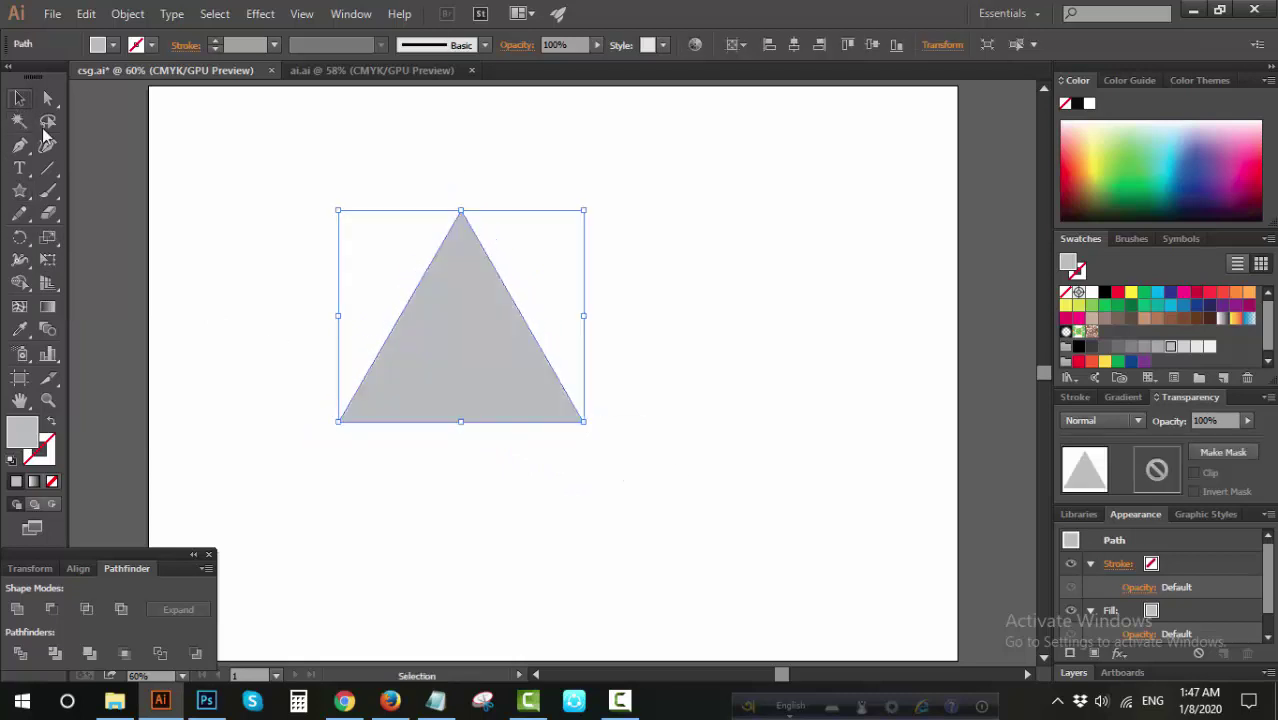
pyautogui.moveTo(440, 370); pyautogui.dragTo(537, 412)
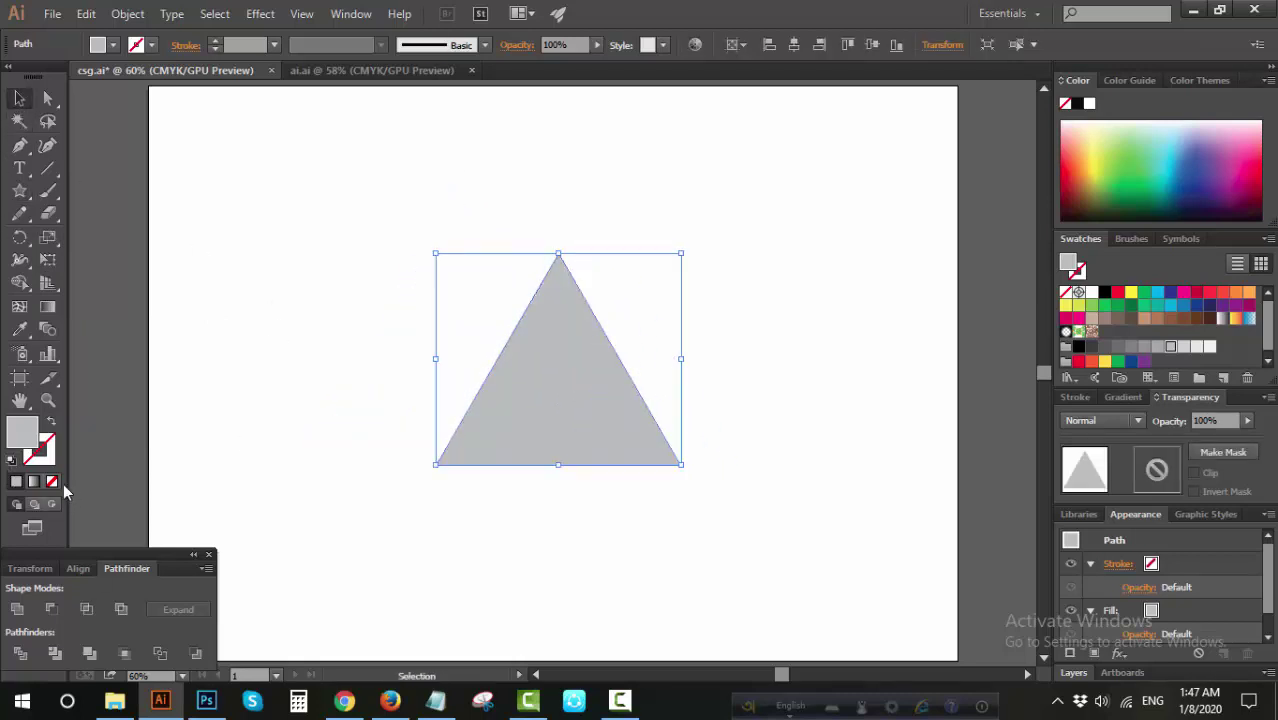
# - Remove the triangle's fill and give it a 35 pt black stroke
pyautogui.click(53, 482)
pyautogui.click(257, 49)
pyautogui.write('35')
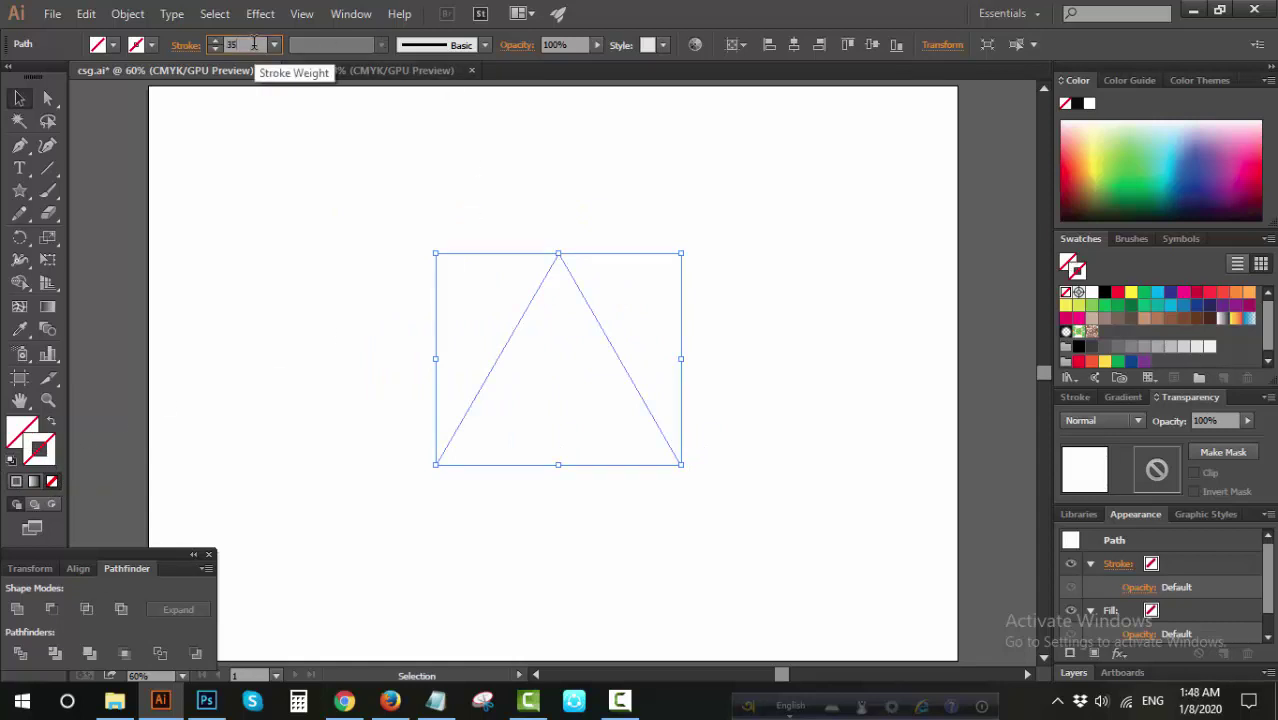
pyautogui.press('Return')
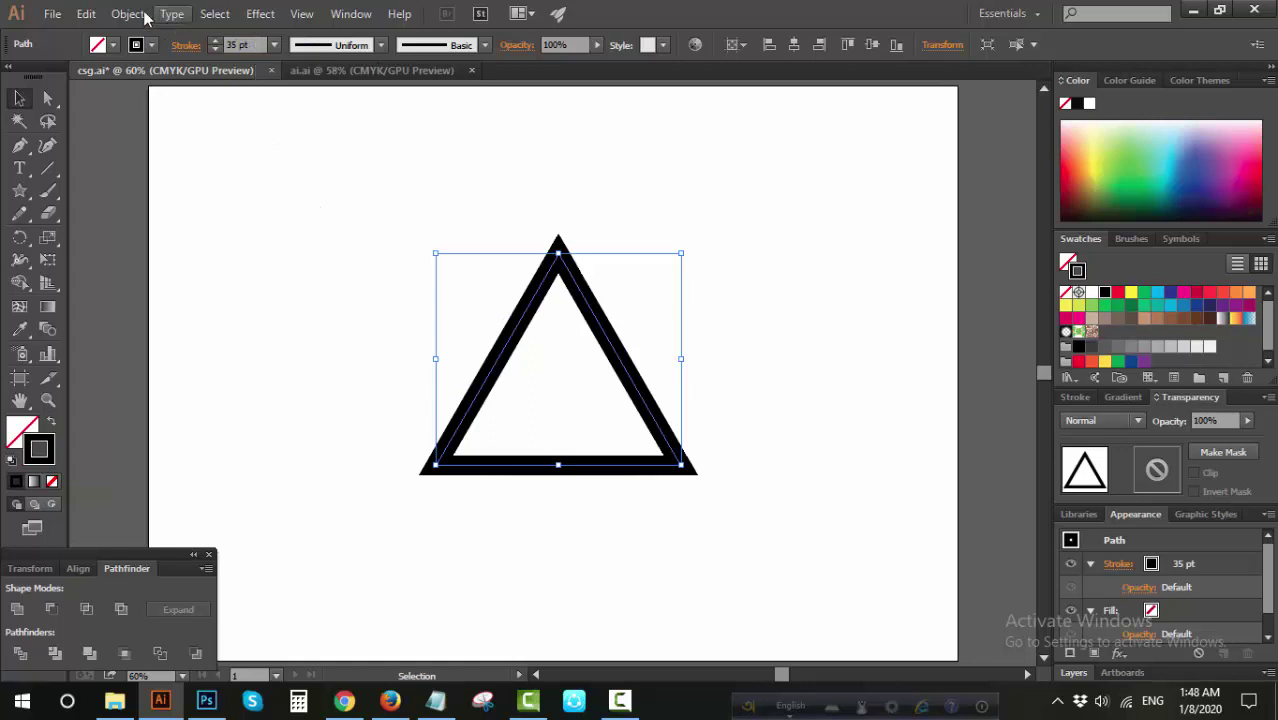
pyautogui.hotkey('ctrl', 'shift', 'a')
# - Draw a diagonal line along the triangle's left edge, lengthen it and shift it across
pyautogui.click(47, 168)
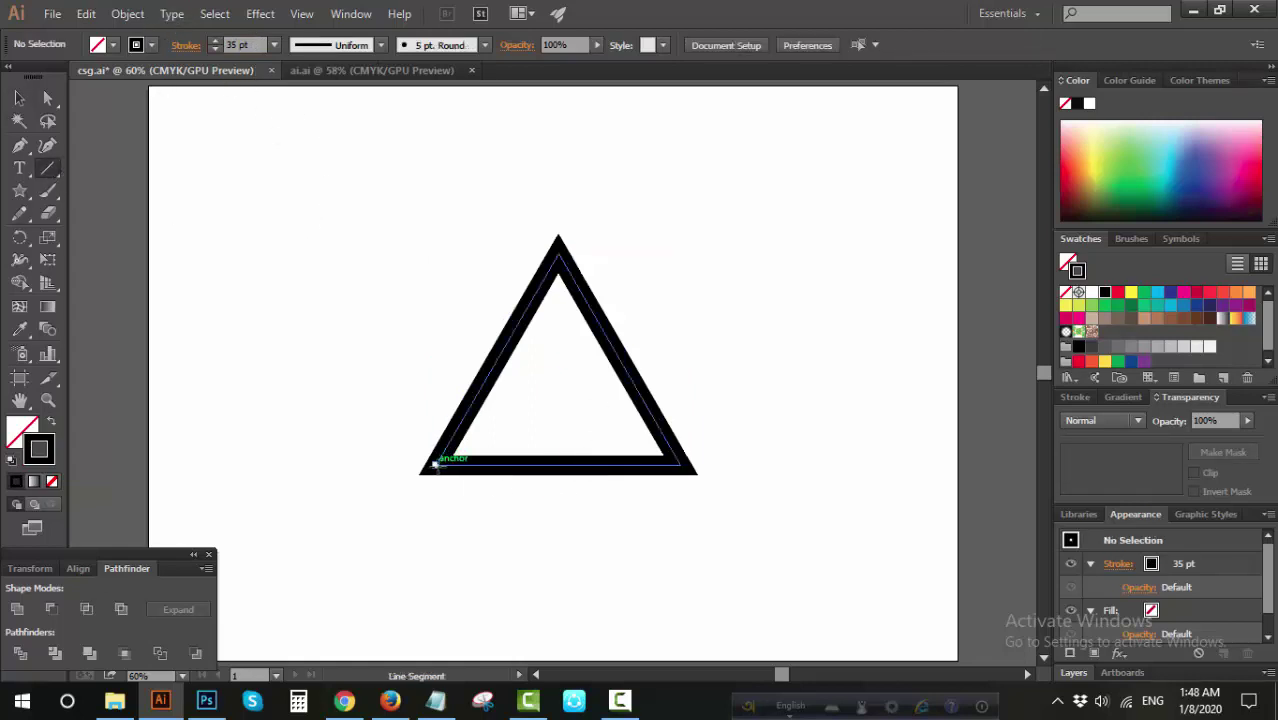
pyautogui.moveTo(435, 463); pyautogui.dragTo(558, 252)
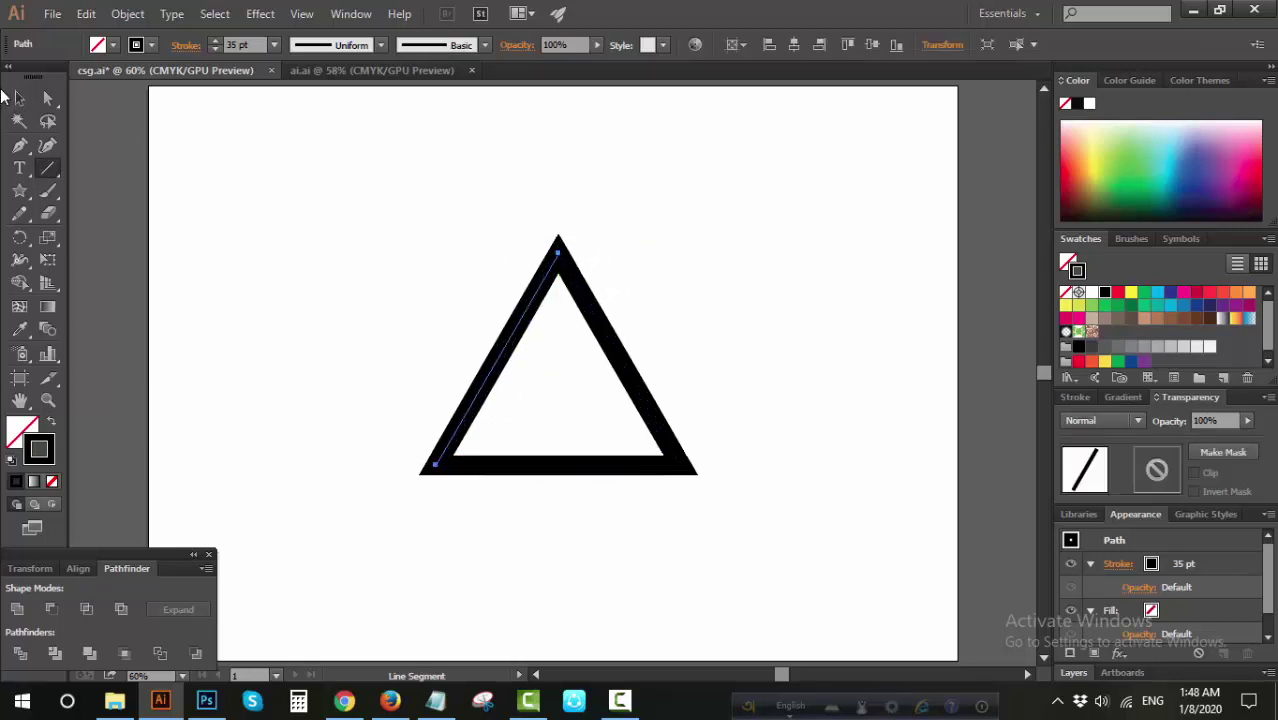
pyautogui.press('v')
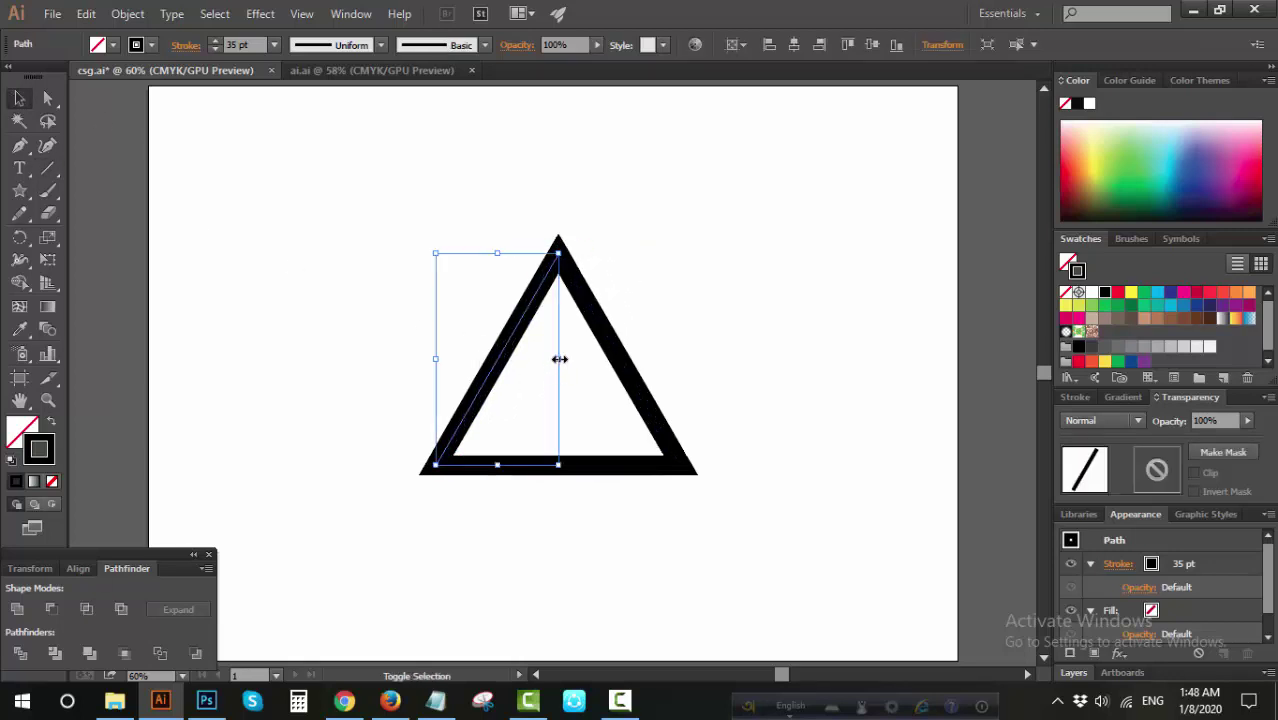
pyautogui.moveTo(559, 359); pyautogui.dragTo(651, 399)
pyautogui.moveTo(580, 222); pyautogui.dragTo(627, 289)
pyautogui.click(612, 273)
# - Make a parallel copy of the diagonal line and group the two lines
pyautogui.moveTo(787, 157); pyautogui.dragTo(632, 197)
pyautogui.rightClick(742, 224)
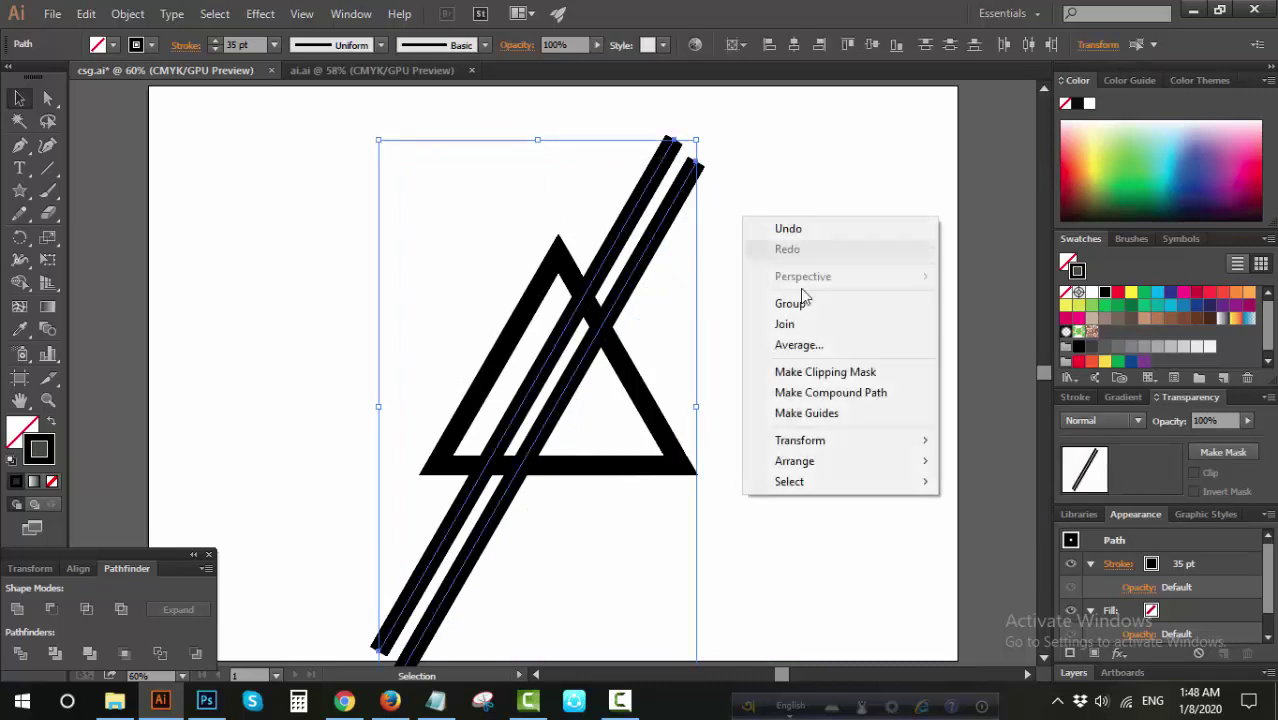
pyautogui.click(799, 300)
pyautogui.click(717, 256)
# - Duplicate the line pair down and right, then even out the four stripes' spacing
pyautogui.moveTo(661, 239); pyautogui.dragTo(752, 300)
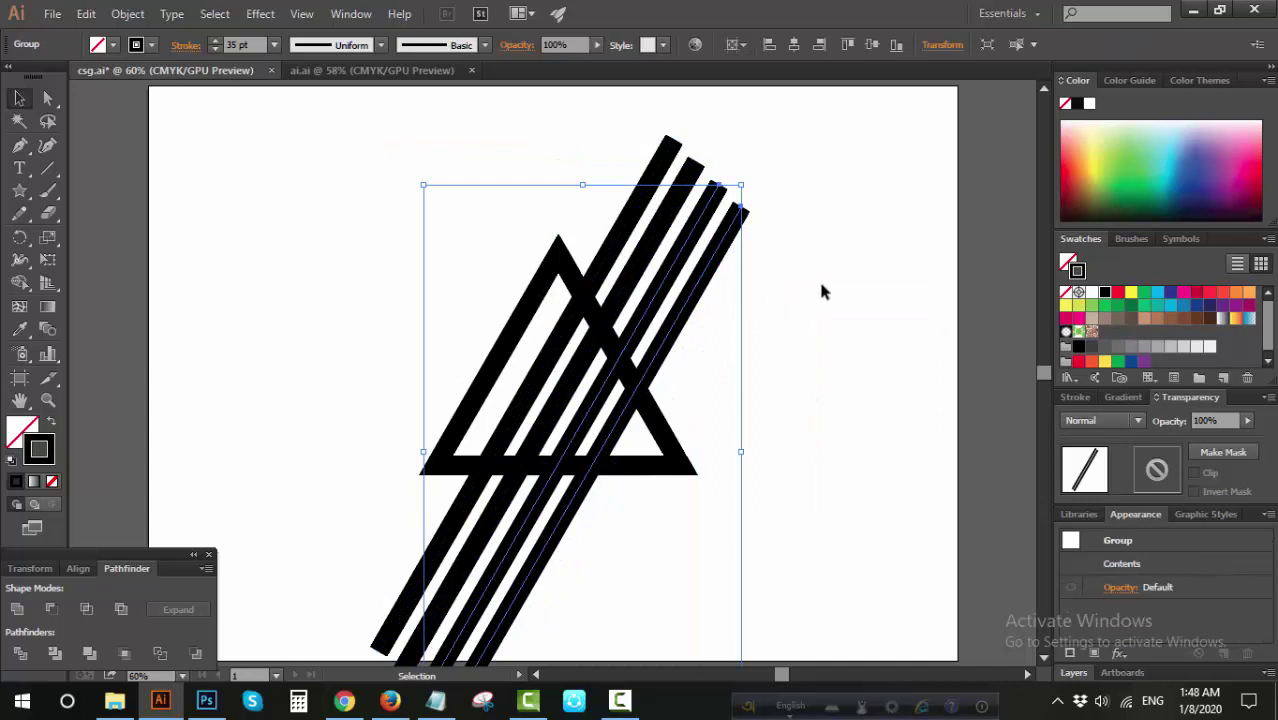
pyautogui.click(822, 213)
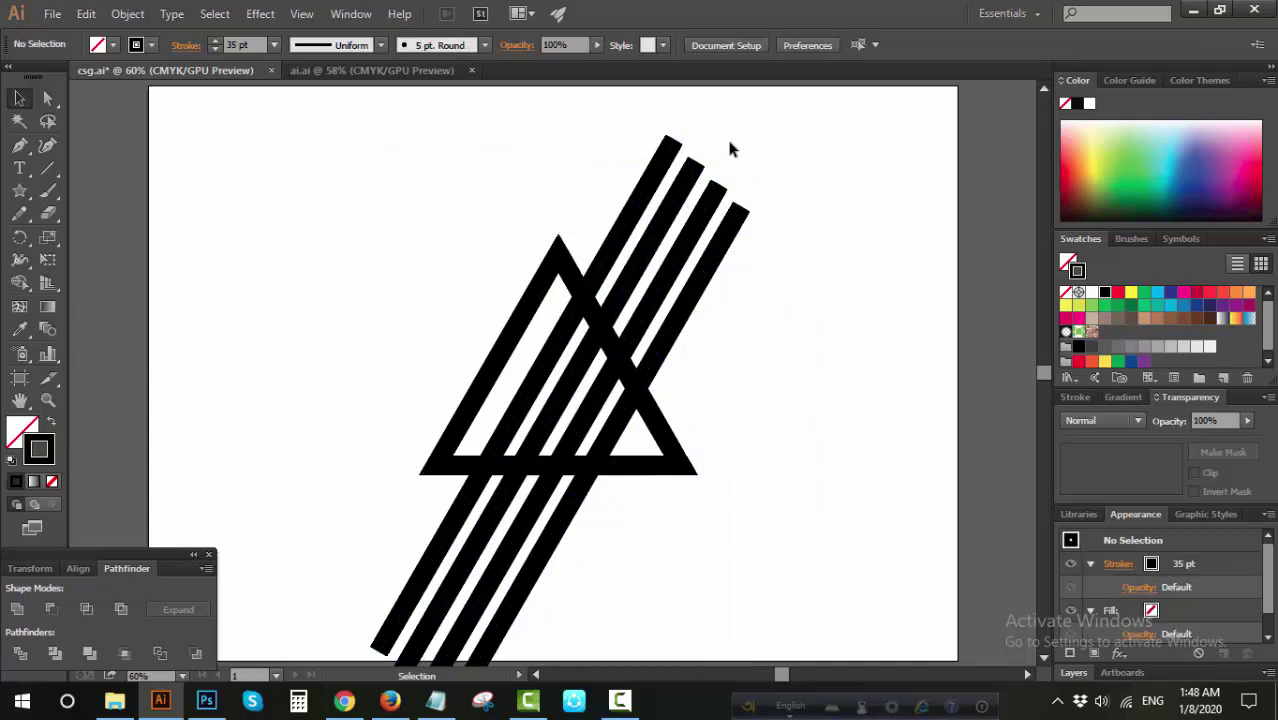
pyautogui.click(659, 174)
pyautogui.moveTo(659, 178); pyautogui.dragTo(666, 180)
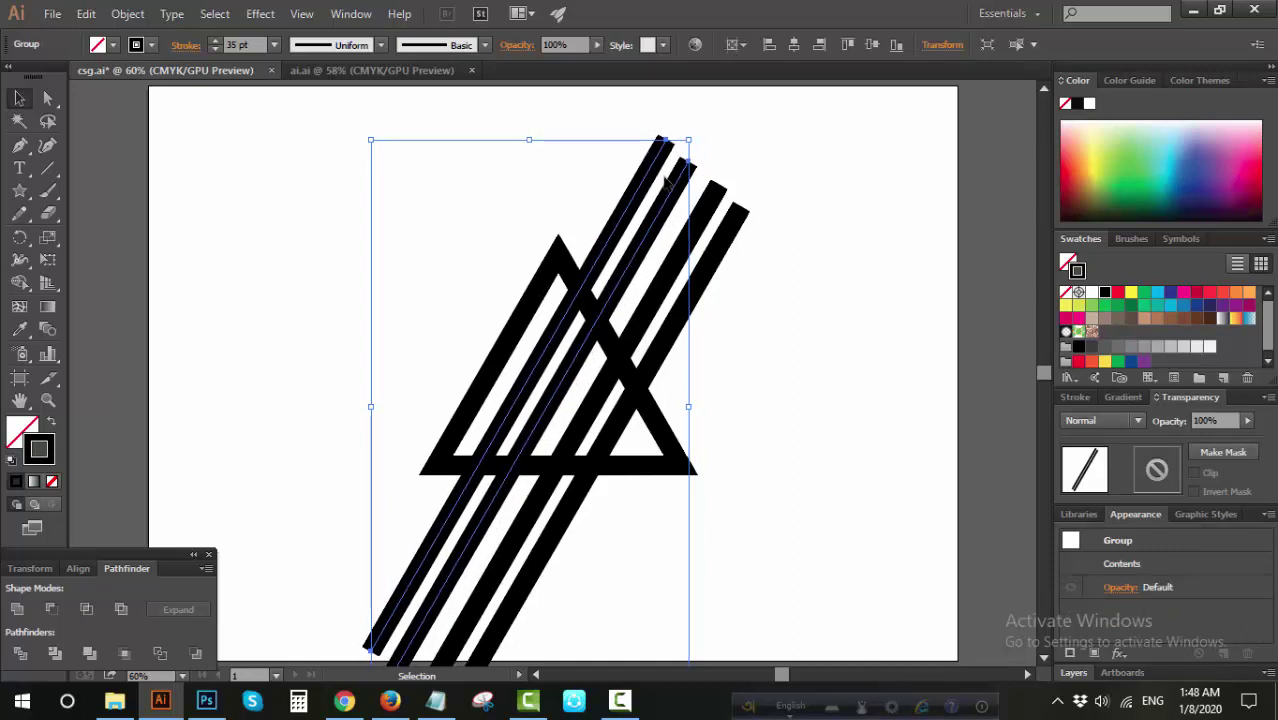
pyautogui.moveTo(667, 180); pyautogui.dragTo(745, 240)
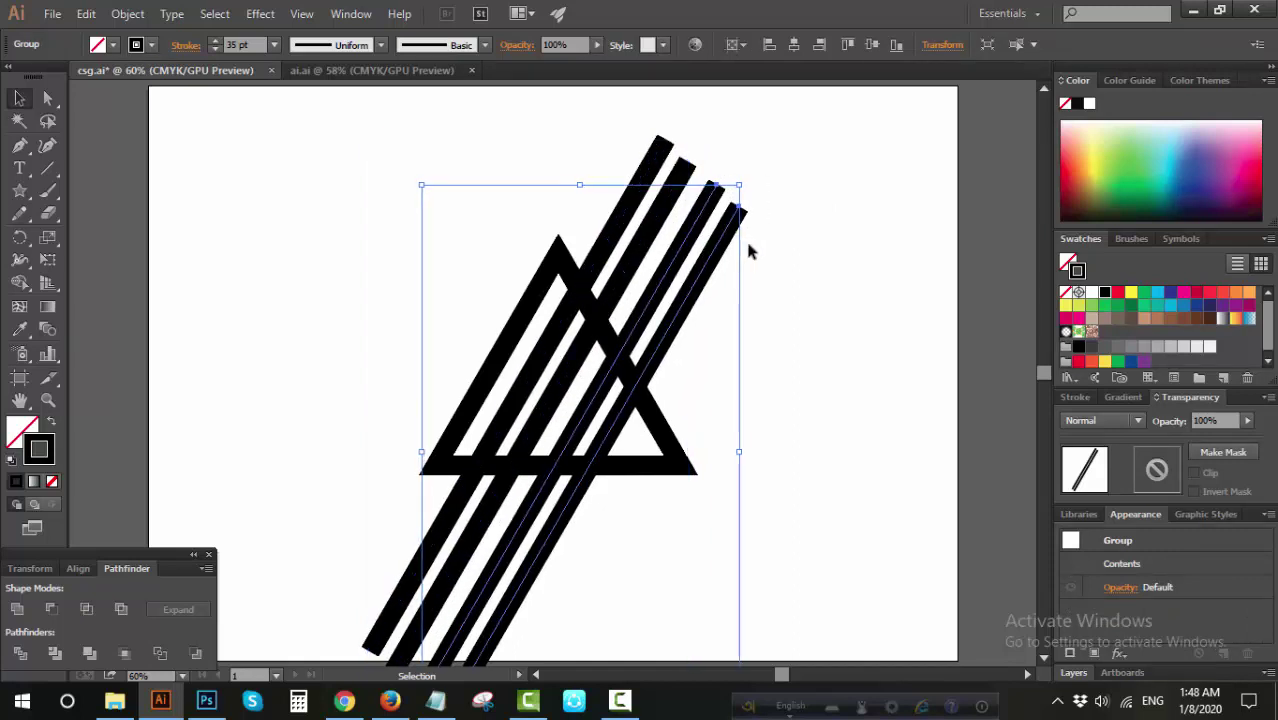
pyautogui.click(810, 346)
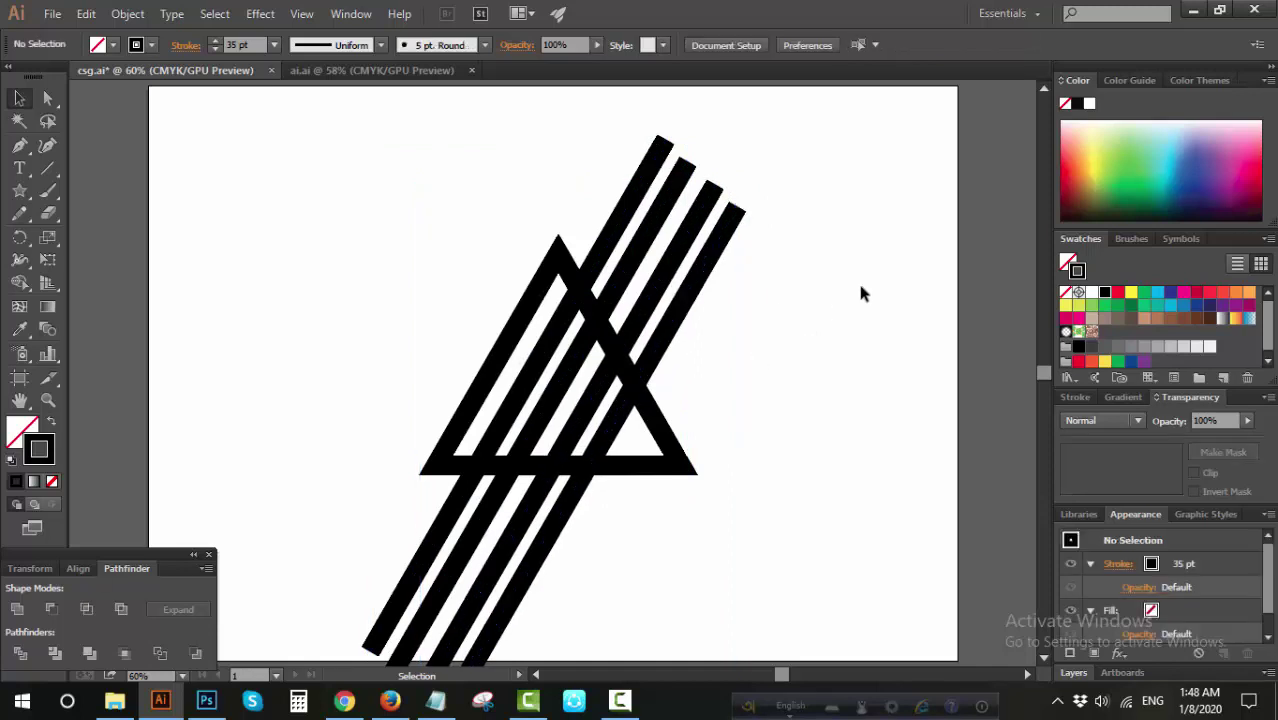
# - Draw a shorter horizontal 35 pt bar across the triangle's lower part
pyautogui.moveTo(853, 287); pyautogui.dragTo(441, 438)
pyautogui.click(47, 168)
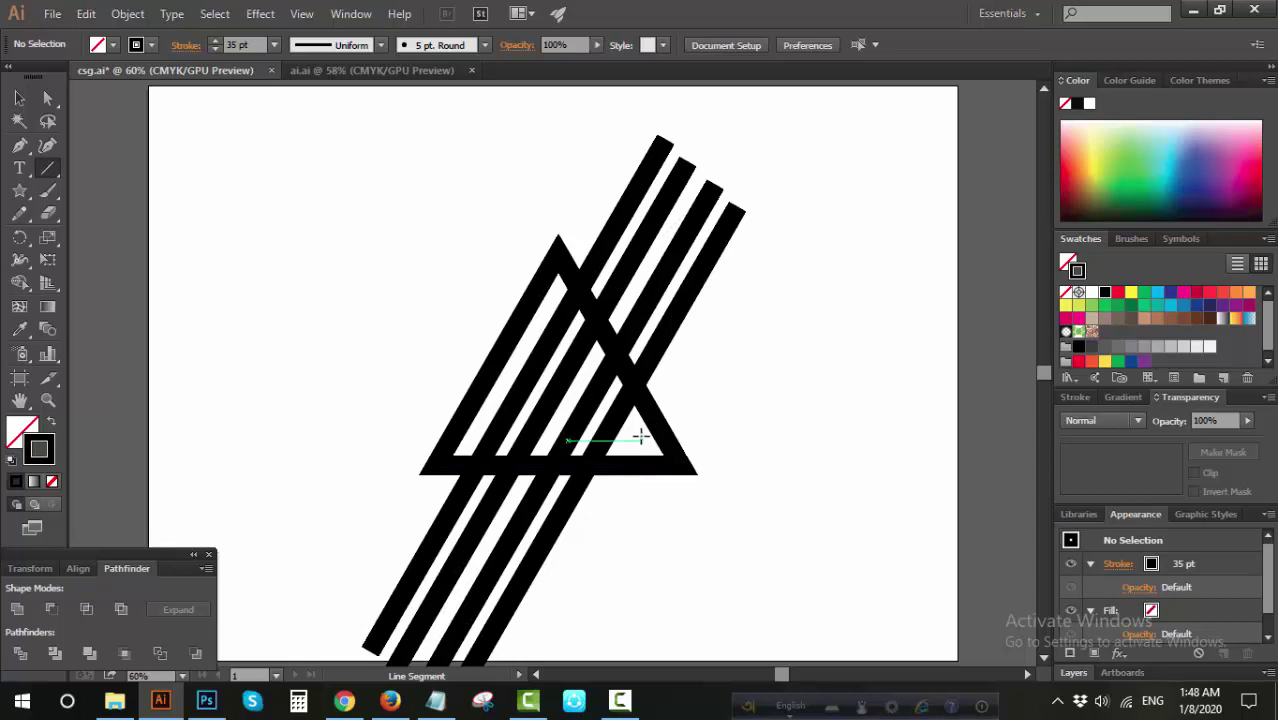
pyautogui.moveTo(470, 440); pyautogui.dragTo(807, 440)
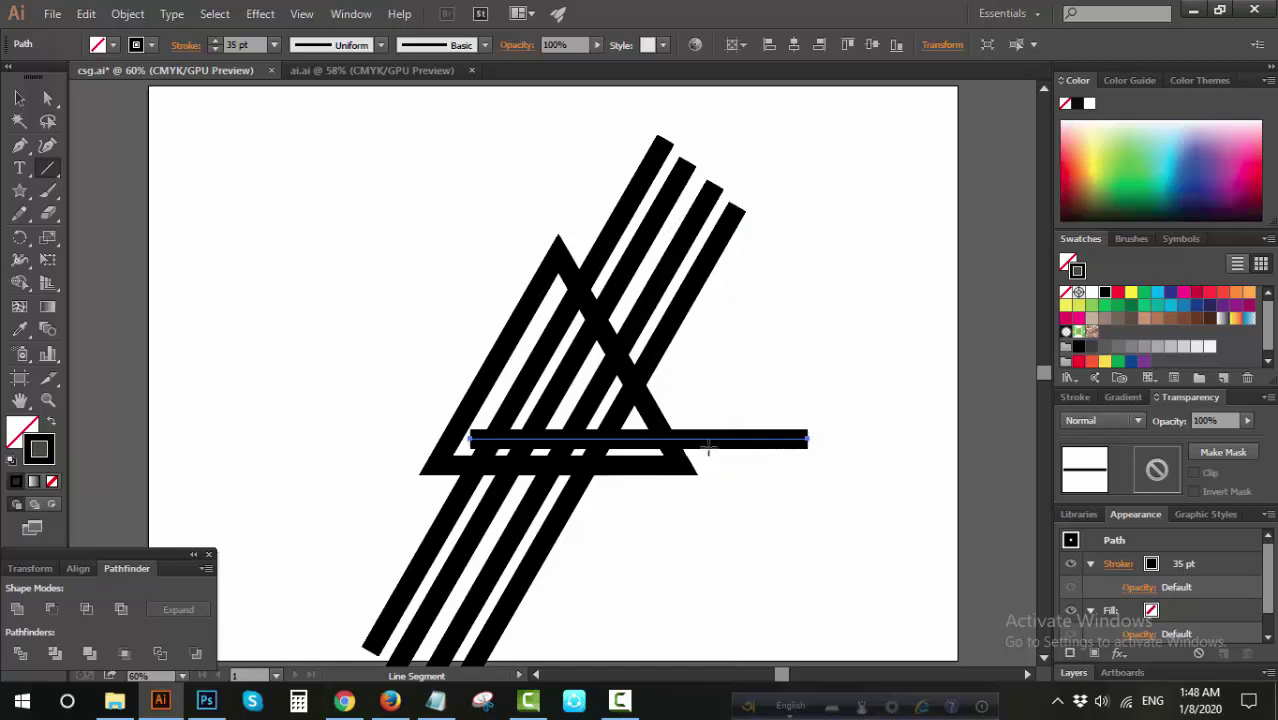
pyautogui.click(19, 97)
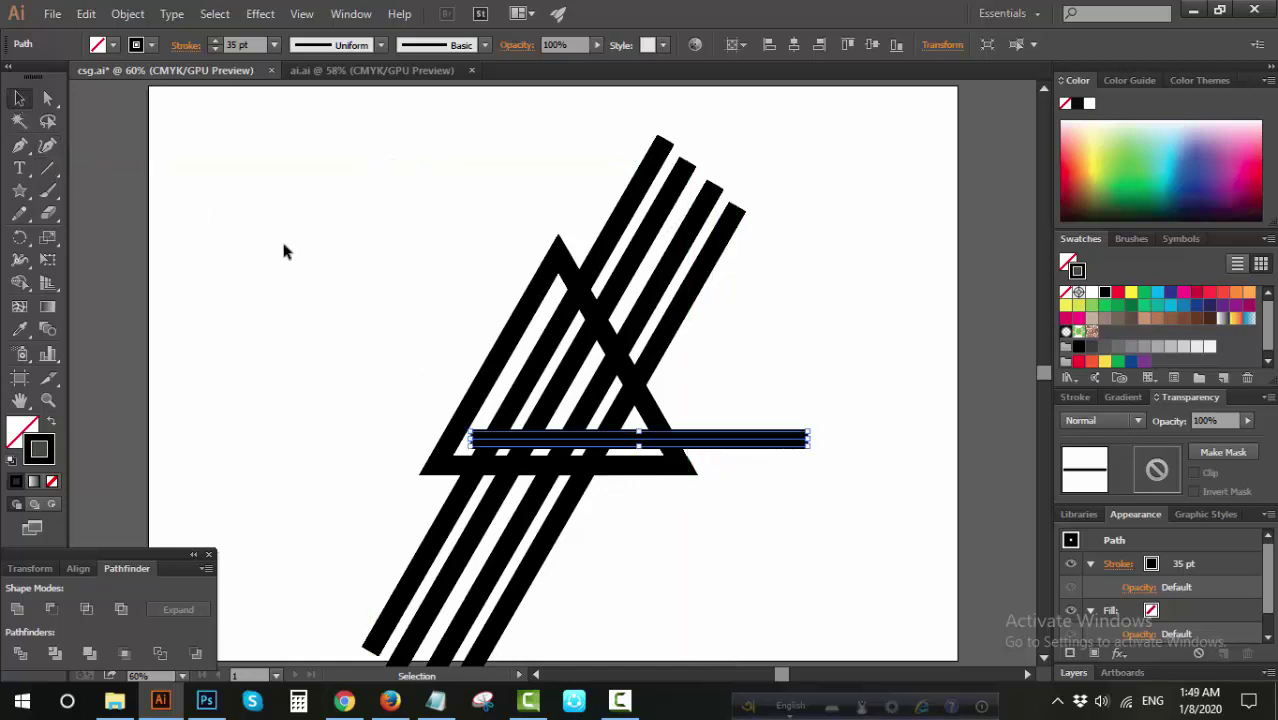
pyautogui.click(284, 252)
# - Draw a long horizontal 35 pt bar through the middle of the design
pyautogui.click(47, 168)
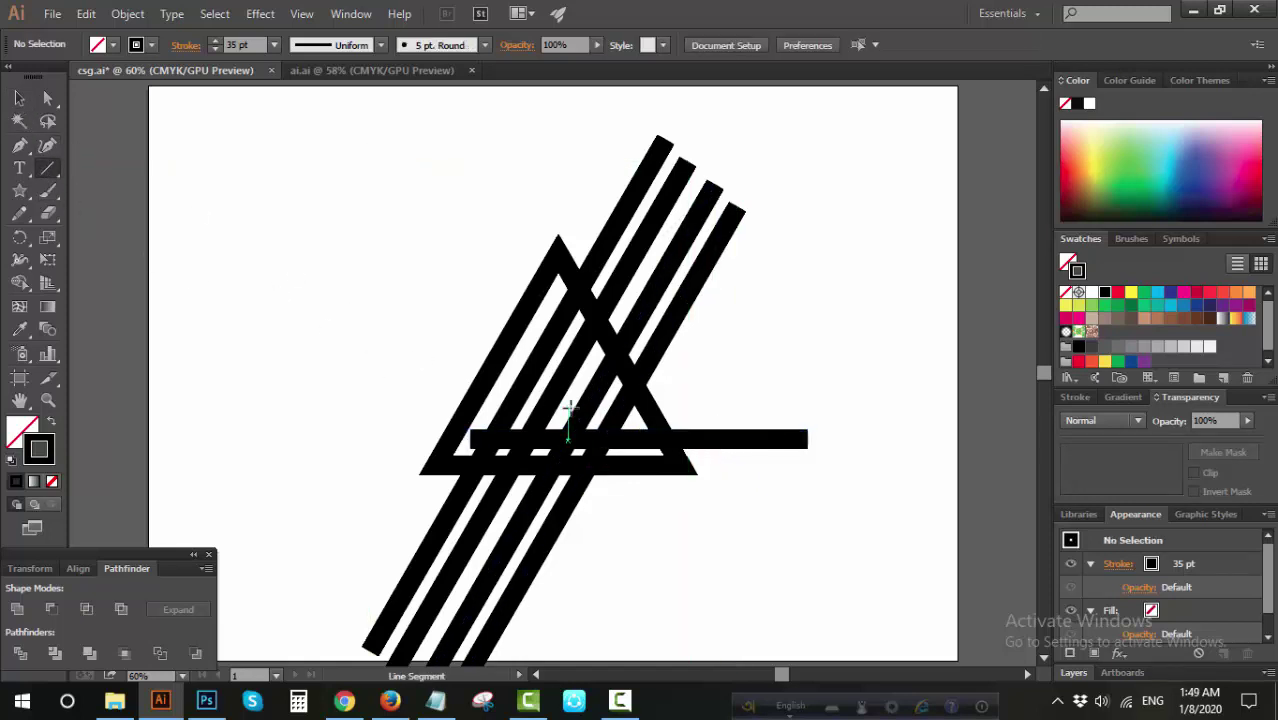
pyautogui.moveTo(567, 404); pyautogui.dragTo(888, 458)
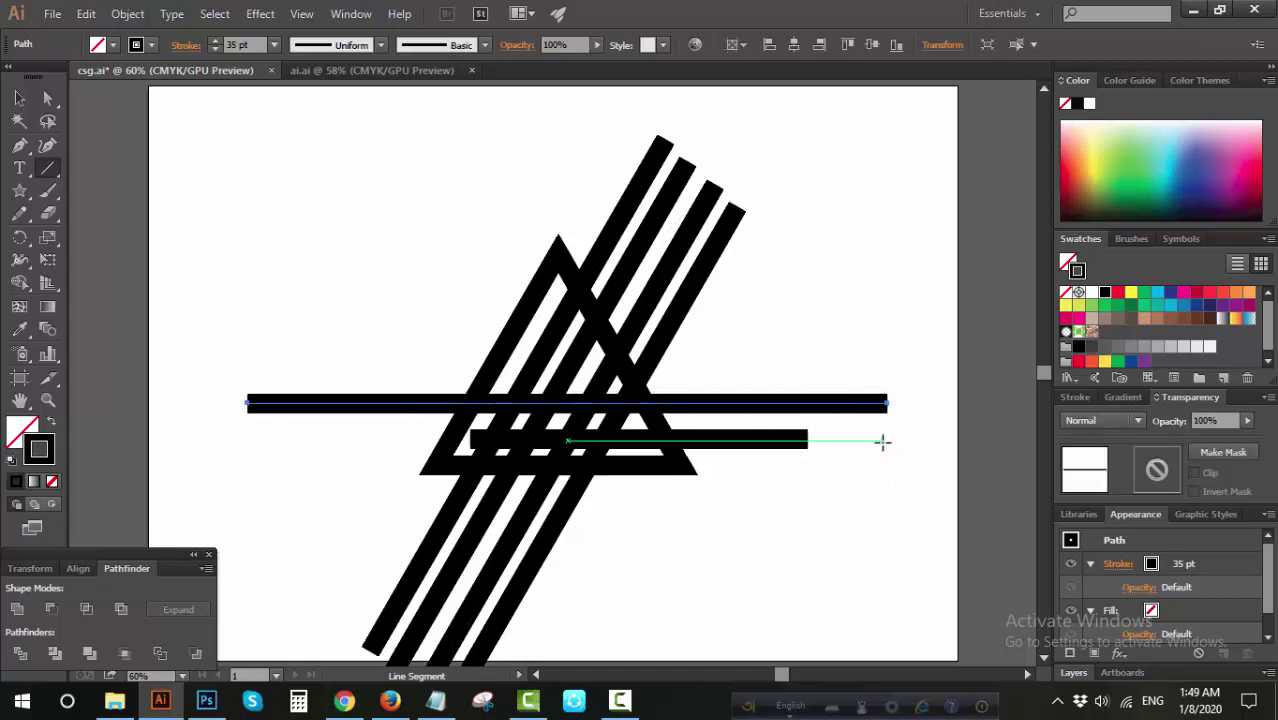
pyautogui.press('v')
pyautogui.click(304, 296)
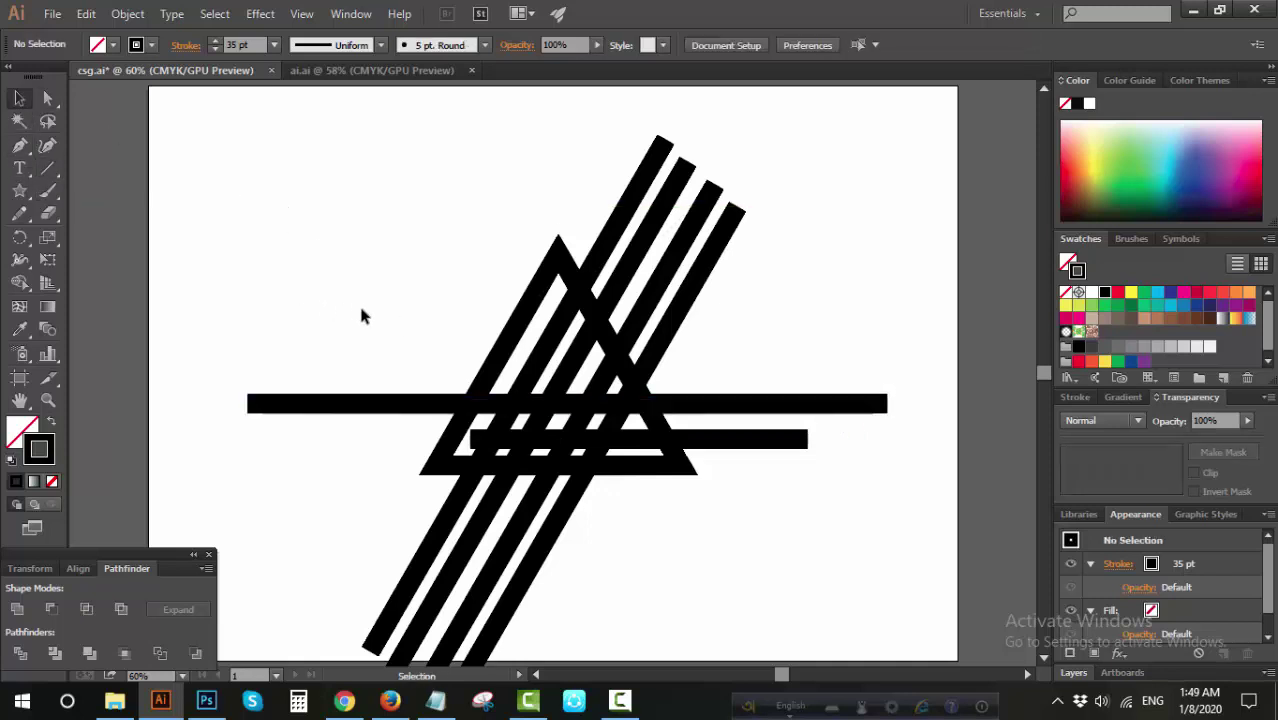
# - Expand all the artwork's fills and strokes into shapes
pyautogui.moveTo(334, 300); pyautogui.dragTo(816, 553)
pyautogui.click(127, 13)
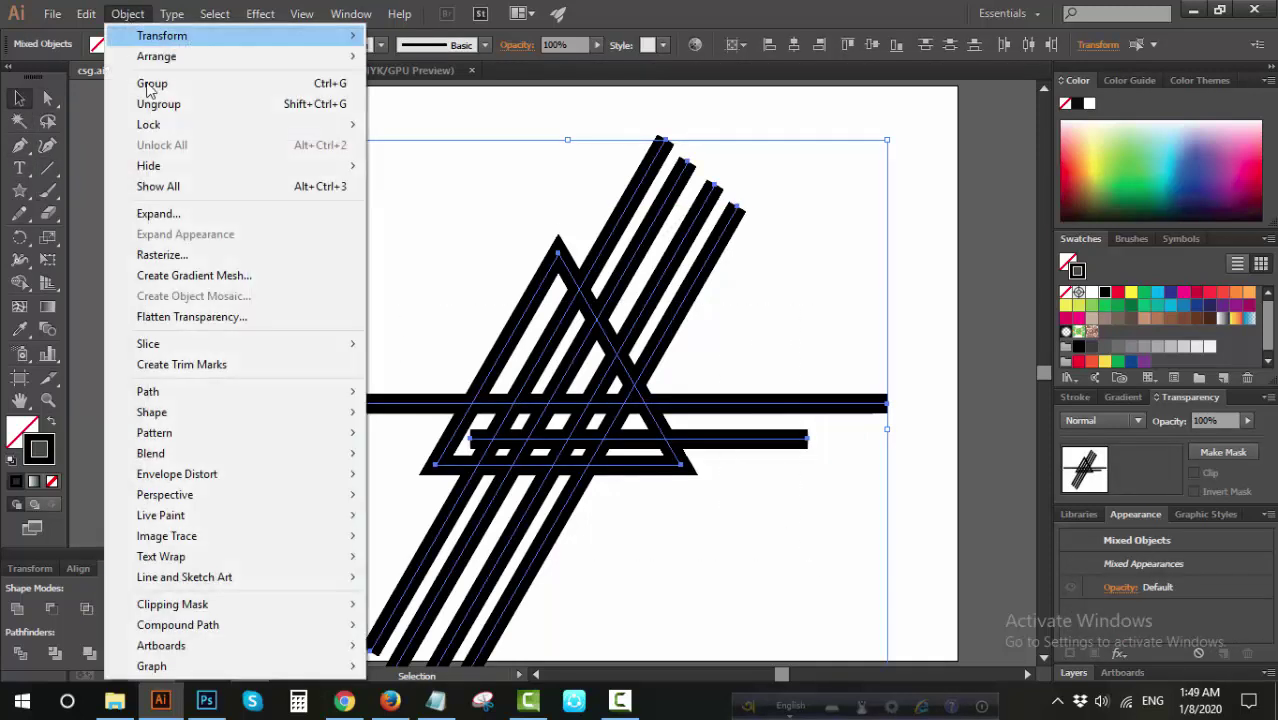
pyautogui.click(172, 213)
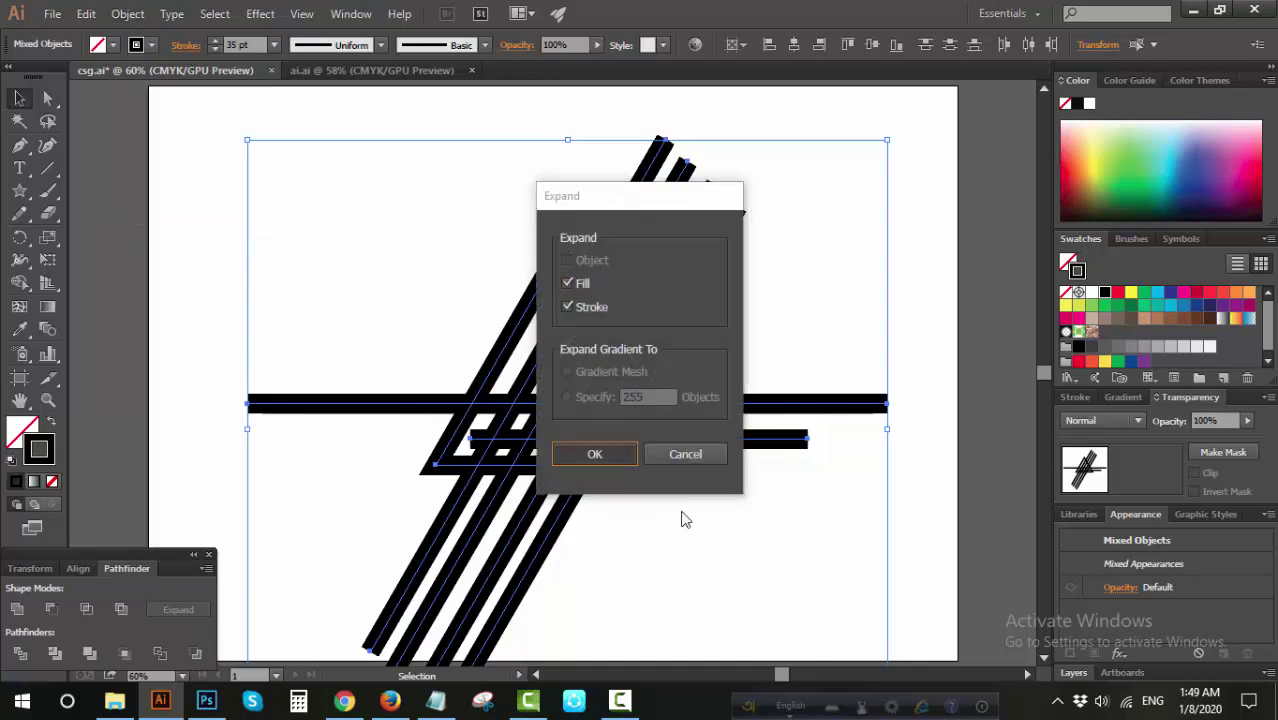
pyautogui.press('Return')
pyautogui.click(727, 543)
# - Divide the expanded artwork with Pathfinder and ungroup the pieces
pyautogui.moveTo(334, 265); pyautogui.dragTo(830, 516)
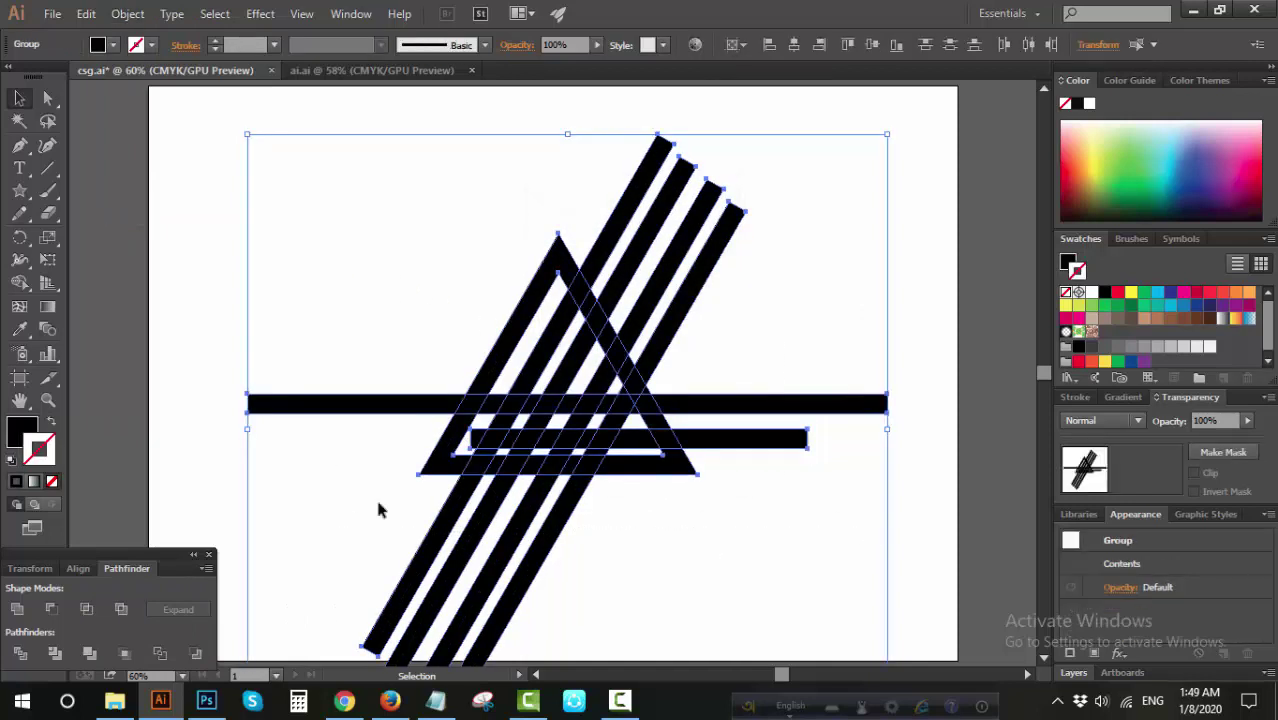
pyautogui.click(20, 654)
pyautogui.rightClick(766, 418)
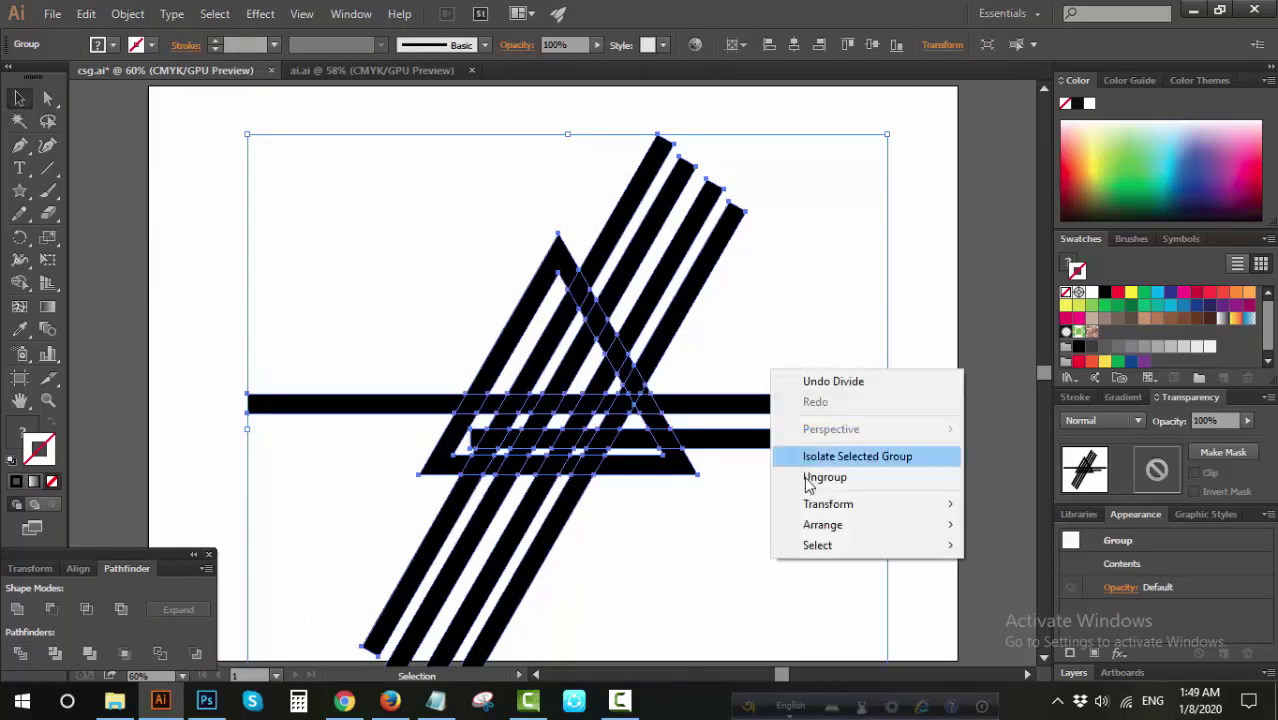
pyautogui.click(824, 478)
# - Delete the two bar pieces right of the triangle
pyautogui.click(836, 313)
pyautogui.click(805, 404)
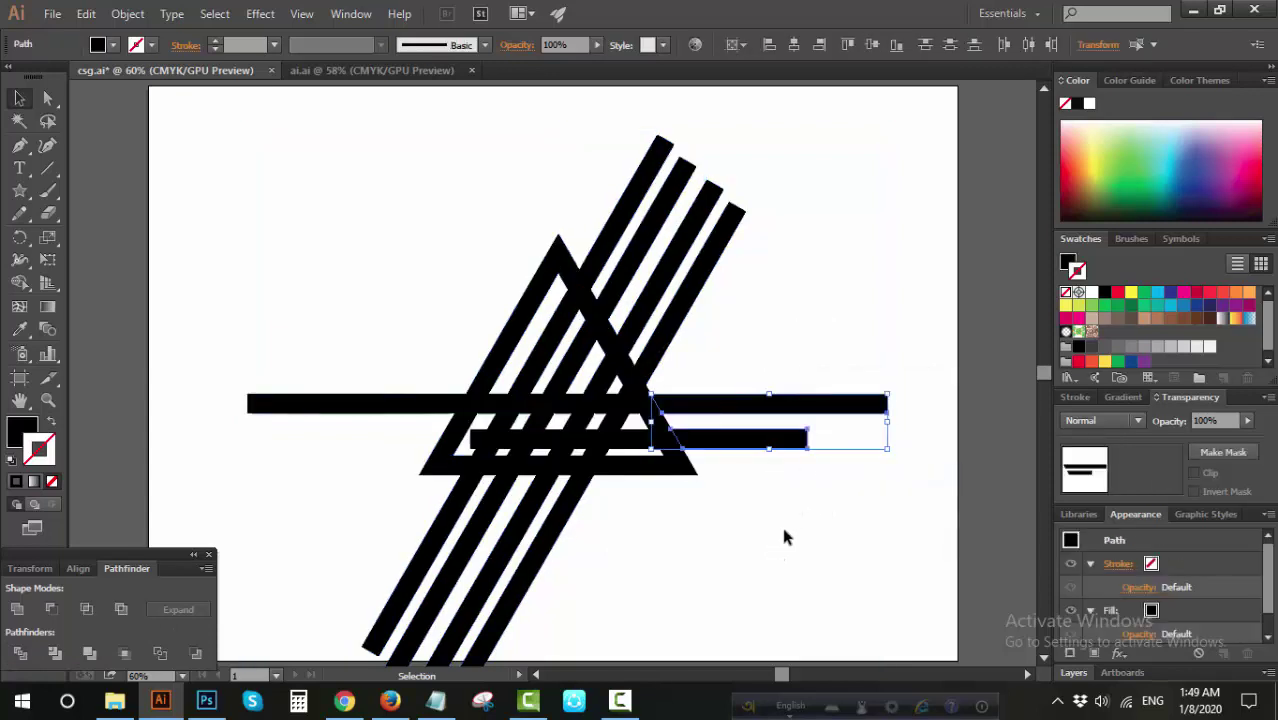
pyautogui.press('Delete')
# - Delete the bar pieces overhanging the triangle at the top, left and bottom
pyautogui.moveTo(800, 140); pyautogui.dragTo(650, 230)
pyautogui.press('Delete')
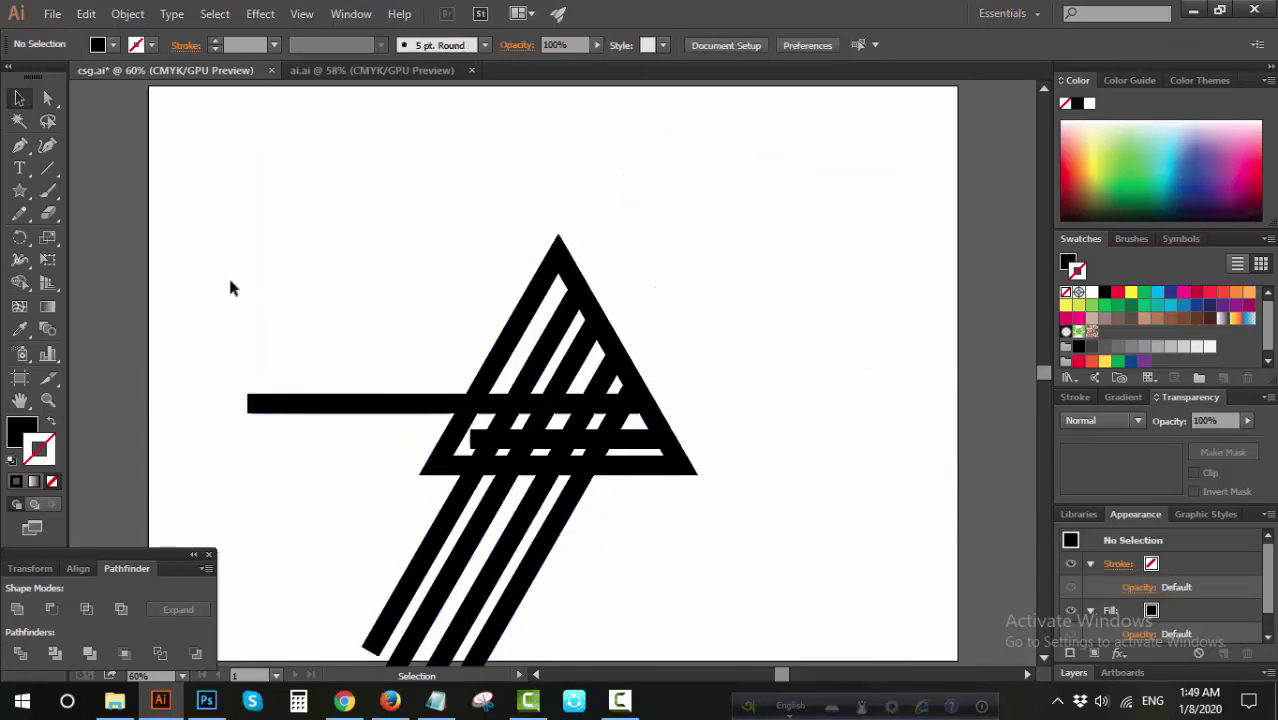
pyautogui.moveTo(231, 285); pyautogui.dragTo(300, 420)
pyautogui.press('Delete')
pyautogui.moveTo(700, 568); pyautogui.dragTo(408, 612)
pyautogui.press('Delete')
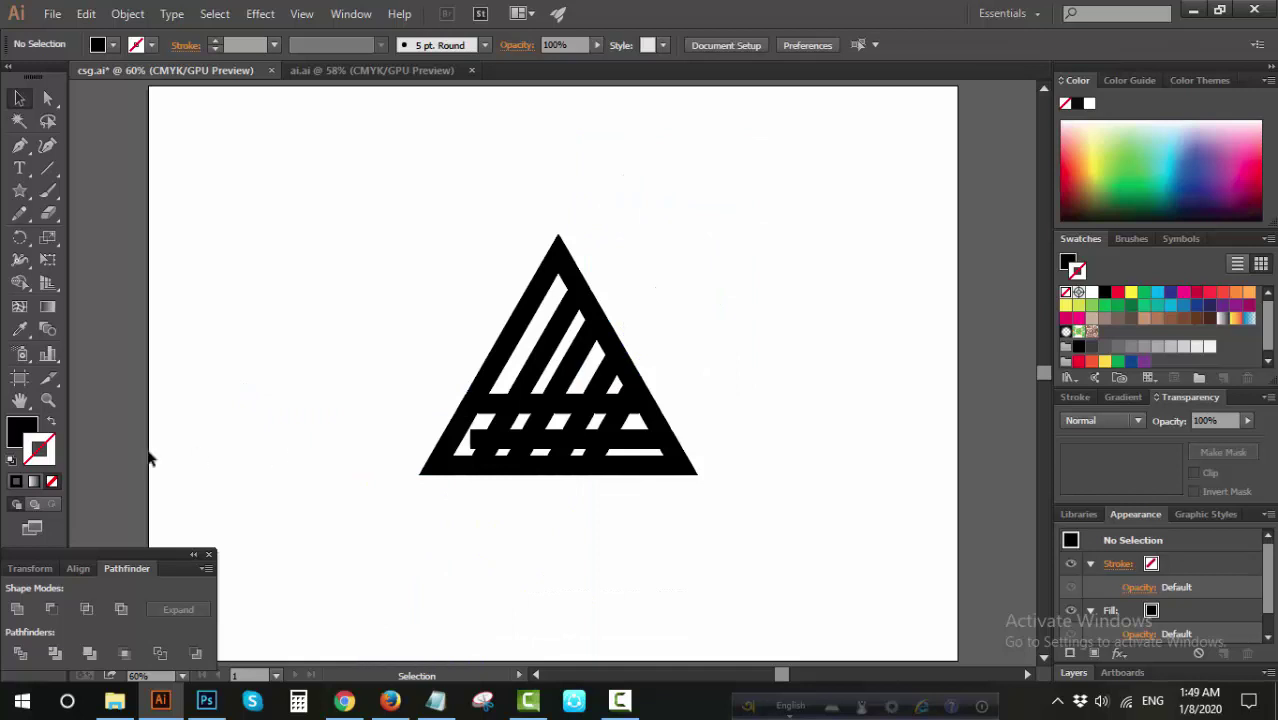
# - Zoom in on the triangle and try carving a diagonal gap, then undo it
pyautogui.click(47, 399)
pyautogui.moveTo(640, 405); pyautogui.dragTo(808, 536)
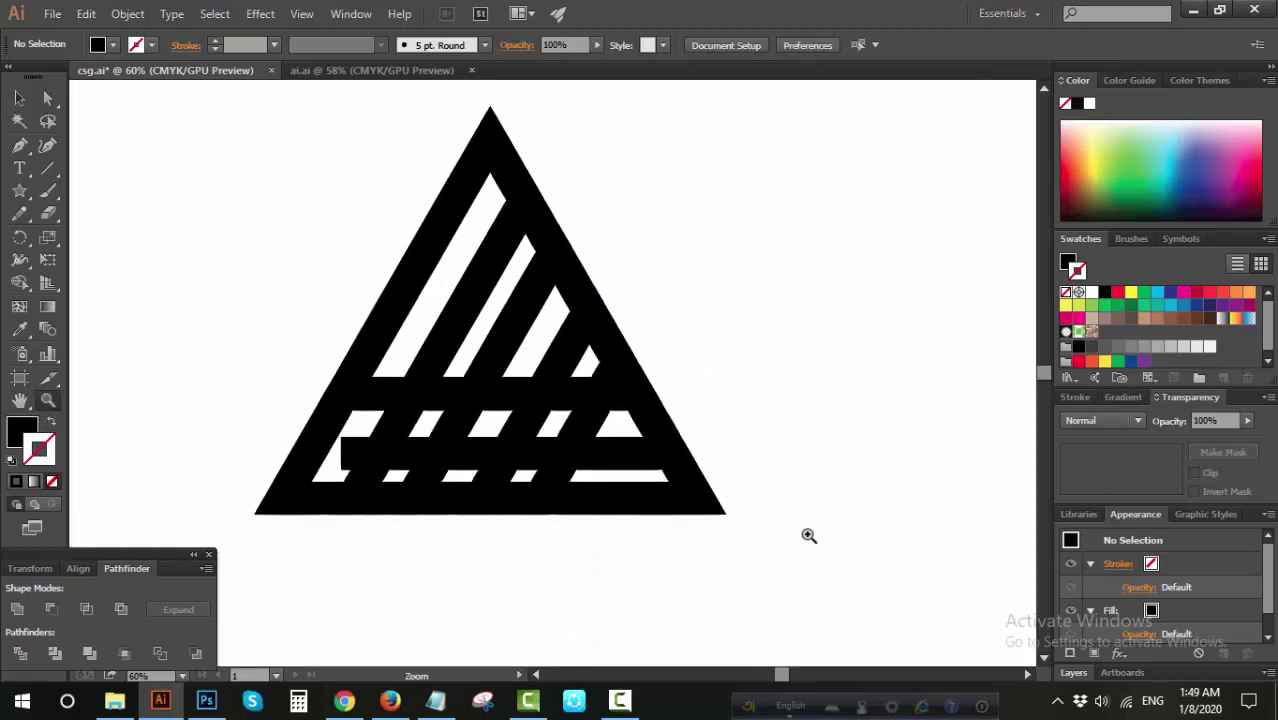
pyautogui.click(19, 98)
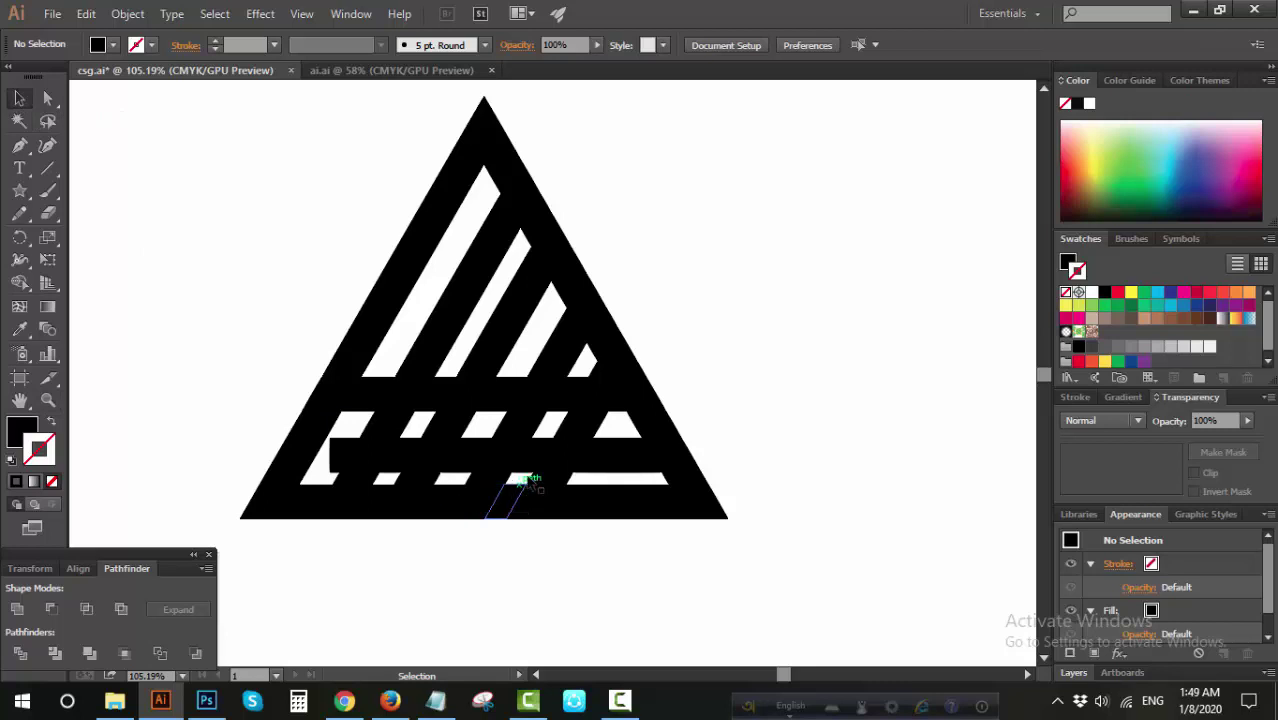
pyautogui.moveTo(513, 505)
pyautogui.mouseDown()
pyautogui.moveTo(600, 355)
pyautogui.moveTo(599, 370)
pyautogui.mouseUp()
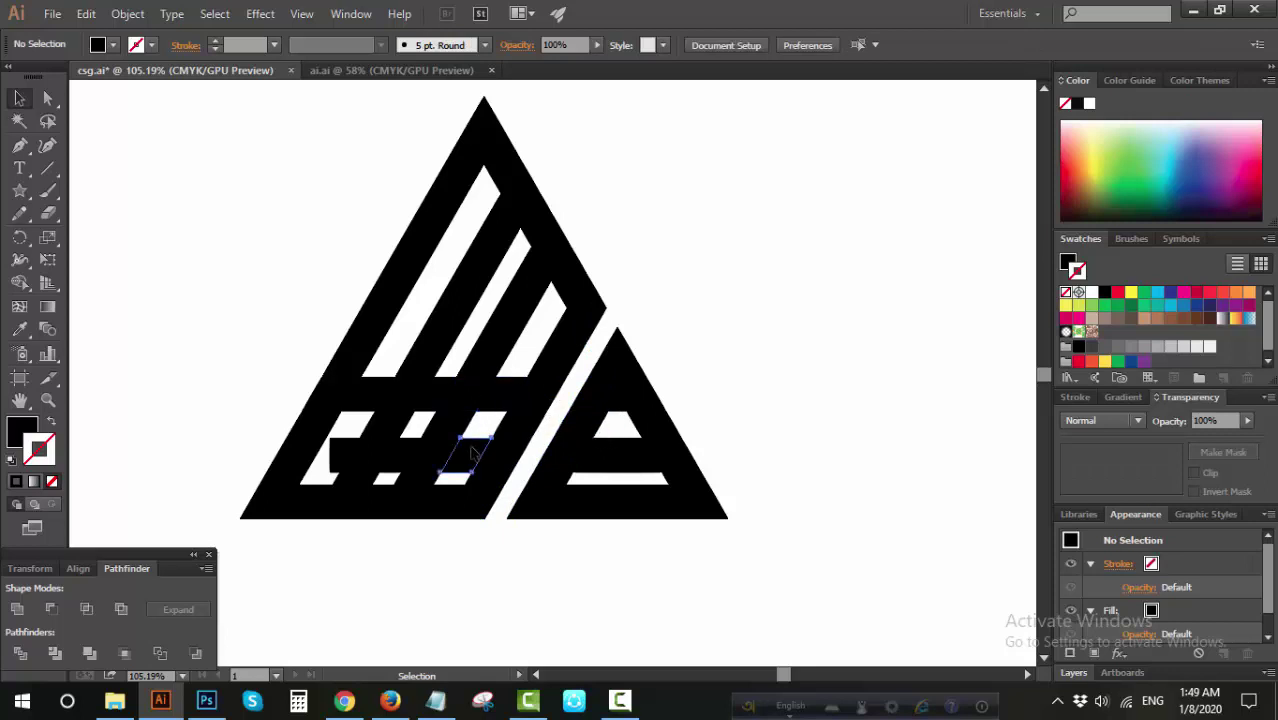
pyautogui.click(440, 396)
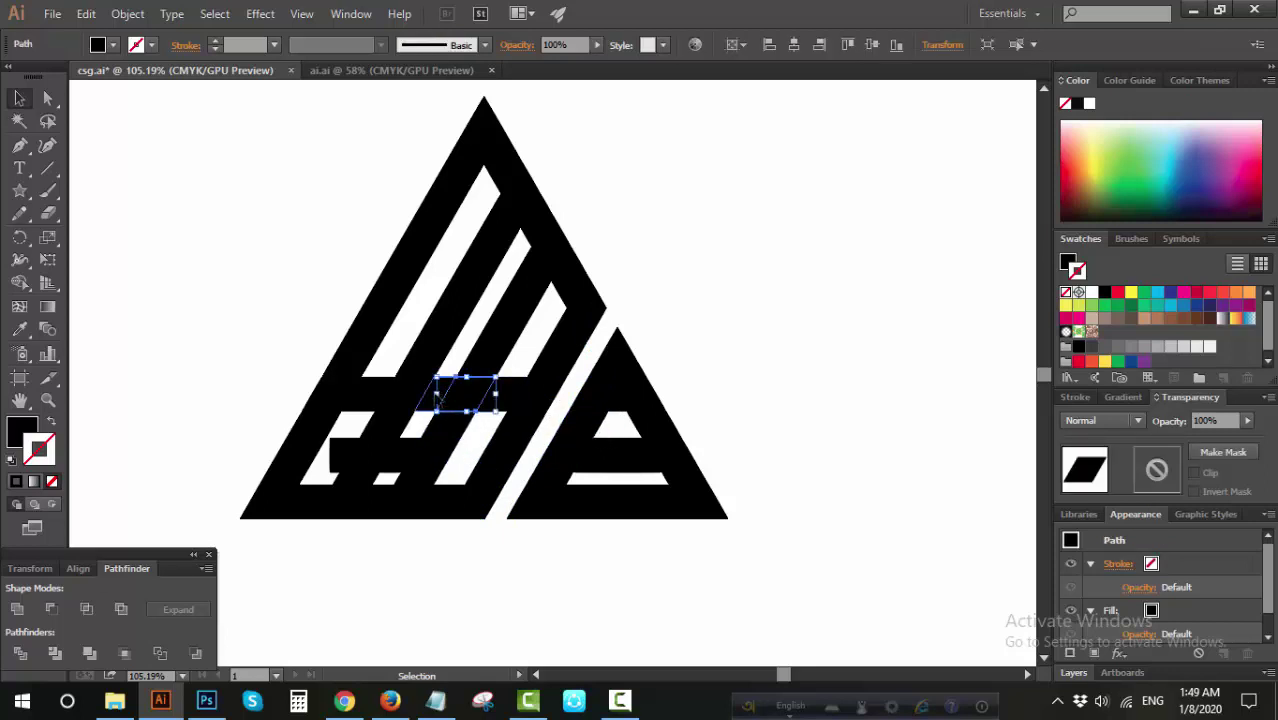
pyautogui.click(365, 573)
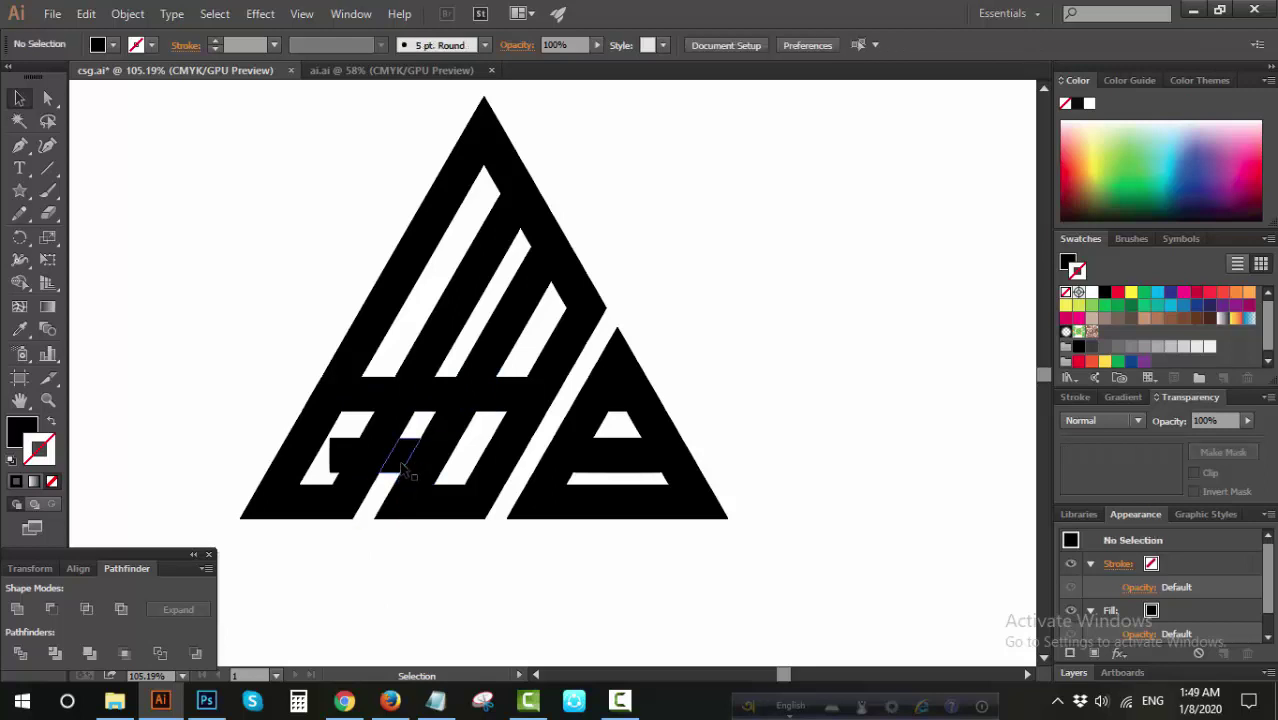
pyautogui.hotkey('ctrl', 'z')
pyautogui.hotkey('ctrl', 'z')
pyautogui.hotkey('ctrl', 'z')
pyautogui.hotkey('ctrl', 'z')
pyautogui.hotkey('ctrl', 'z')
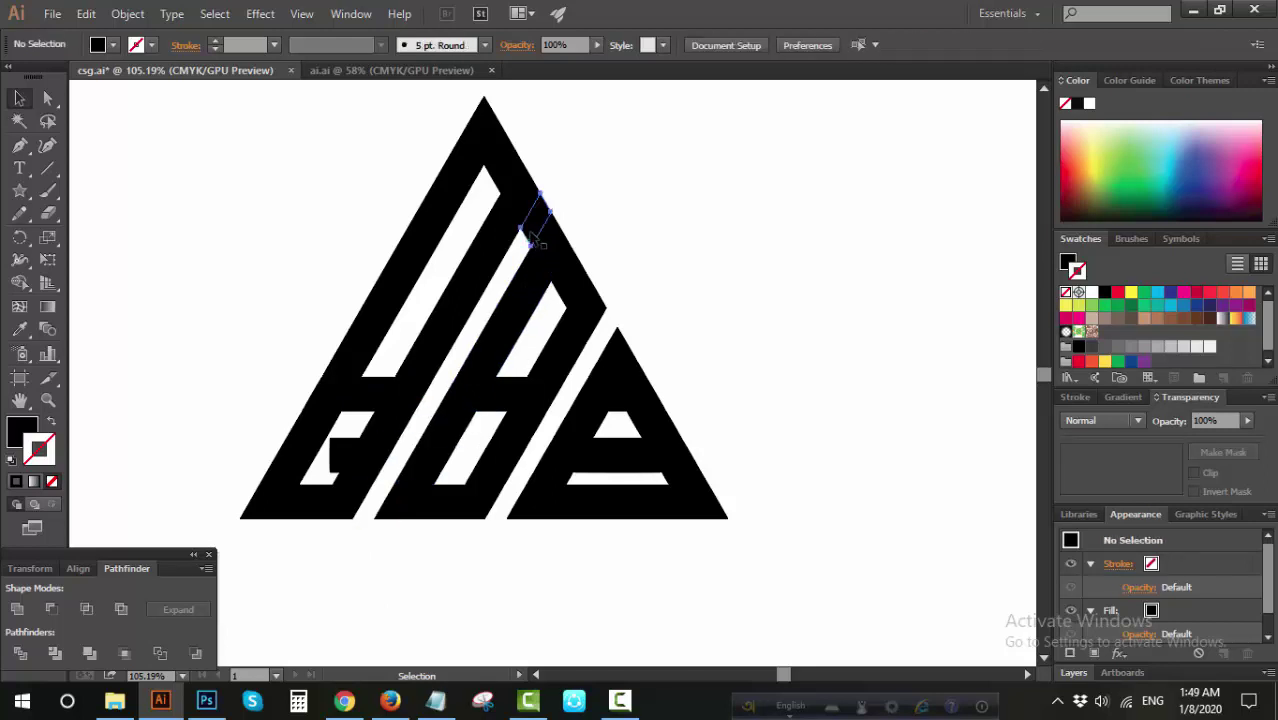
pyautogui.hotkey('ctrl', 'z')
pyautogui.hotkey('ctrl', 'z')
pyautogui.hotkey('ctrl', 'z')
pyautogui.hotkey('ctrl', 'z')
pyautogui.hotkey('ctrl', 'z')
pyautogui.hotkey('ctrl', 'z')
pyautogui.hotkey('ctrl', 'z')
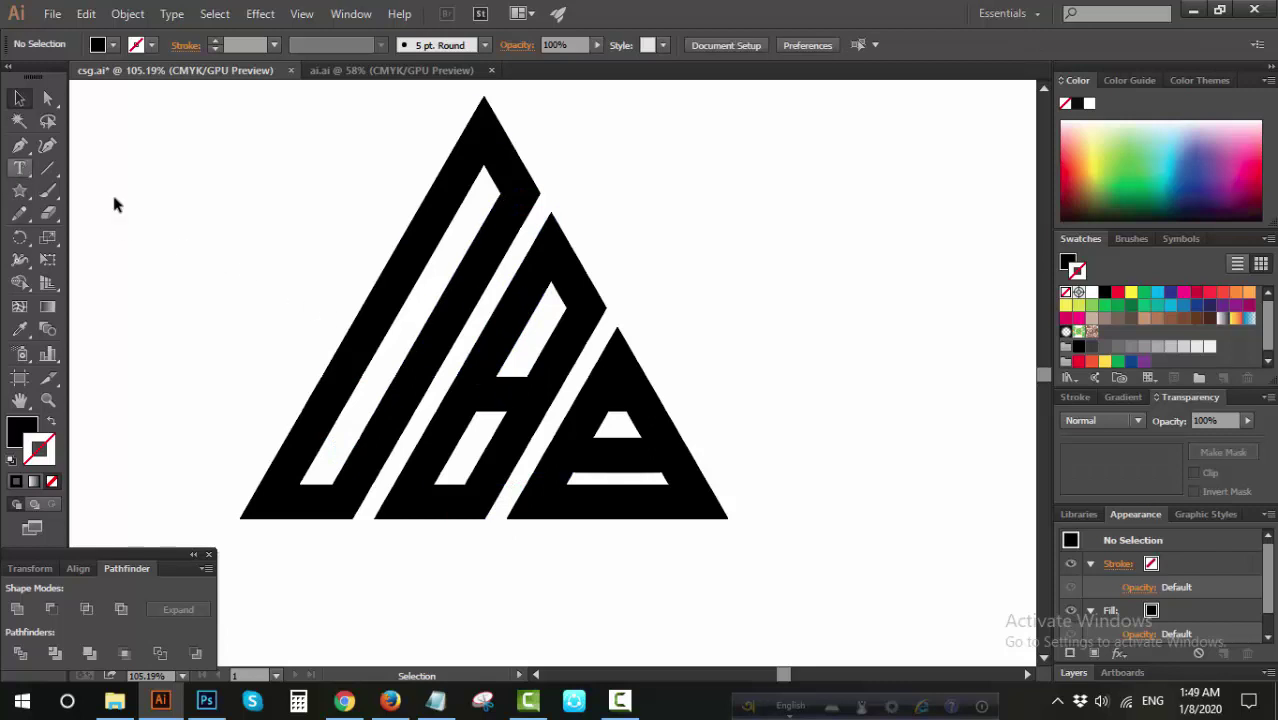
# - Draw two horizontal cutting lines across the triangle
pyautogui.click(47, 168)
pyautogui.moveTo(519, 425); pyautogui.dragTo(898, 424)
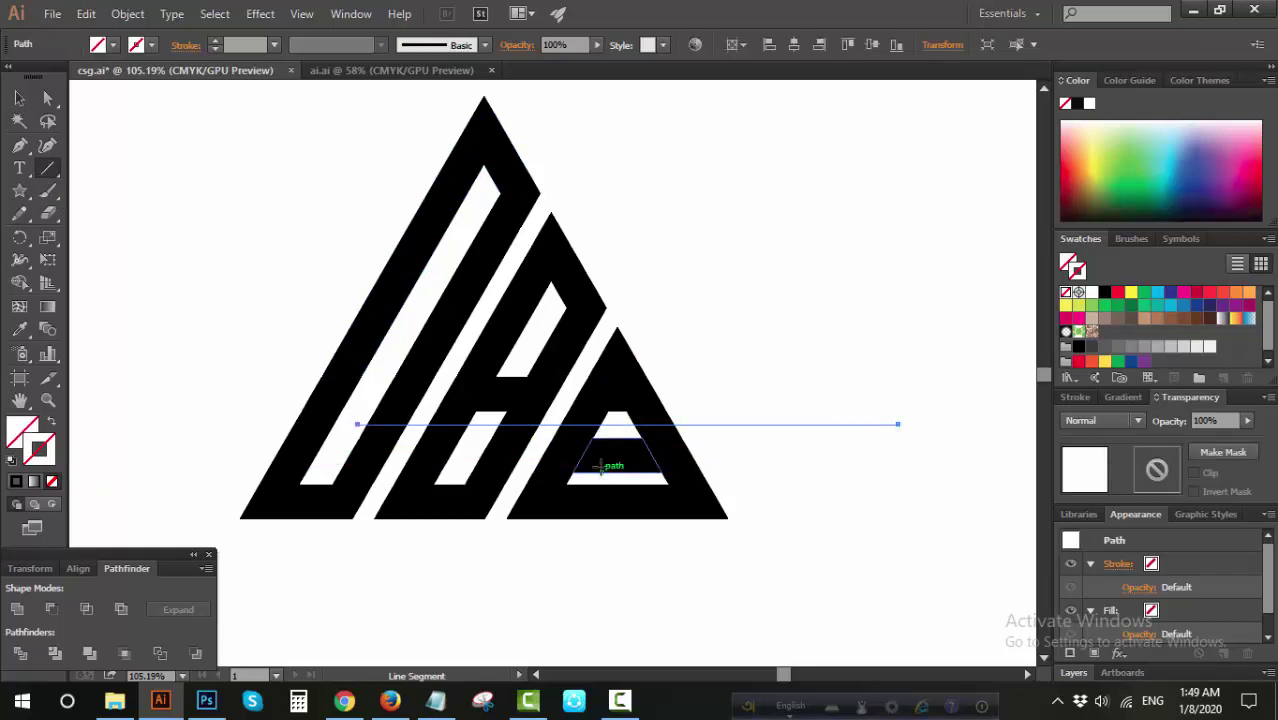
pyautogui.hotkey('ctrl', 'shift', 'a')
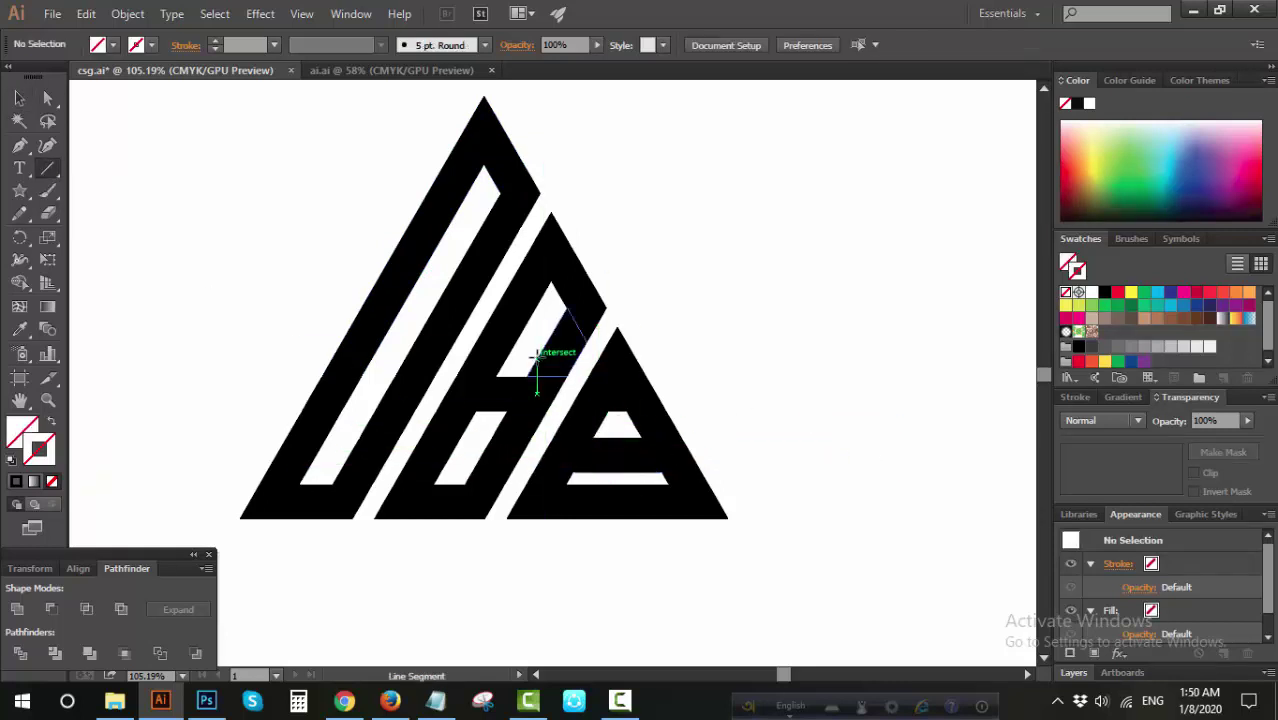
pyautogui.moveTo(536, 392)
pyautogui.mouseDown()
pyautogui.moveTo(536, 502)
pyautogui.moveTo(828, 360)
pyautogui.mouseUp()
pyautogui.click(19, 97)
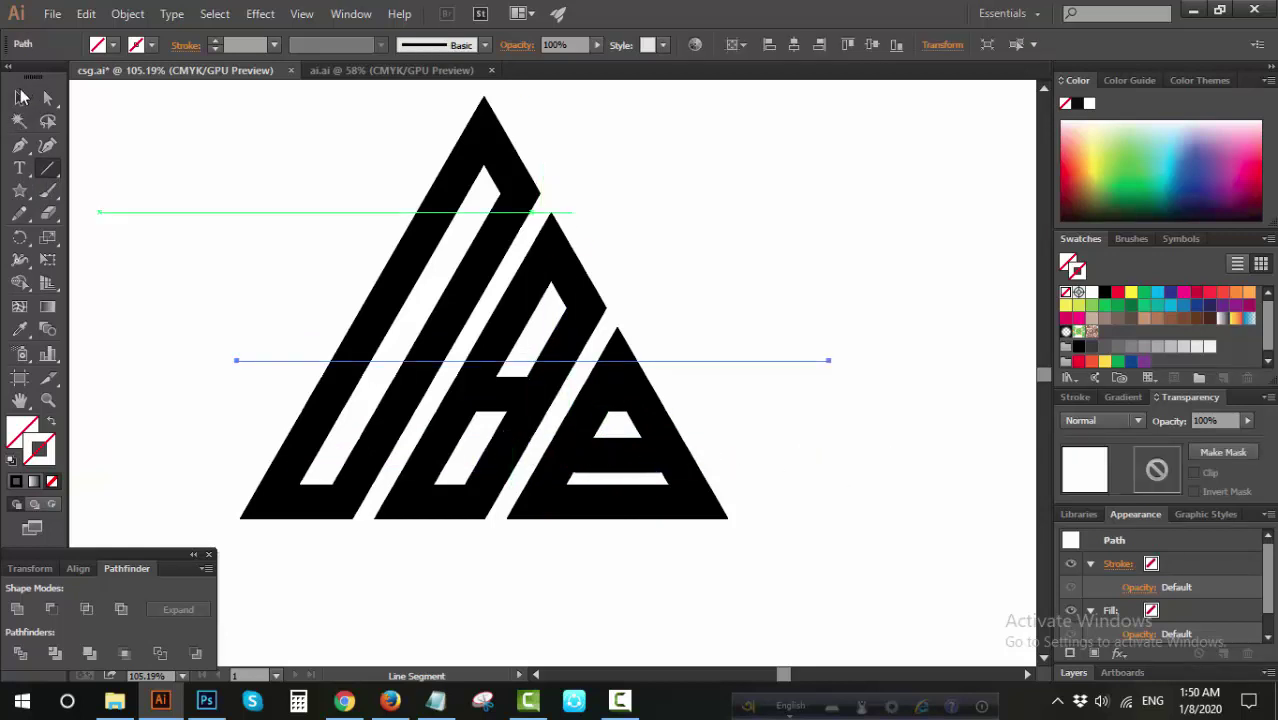
pyautogui.click(165, 185)
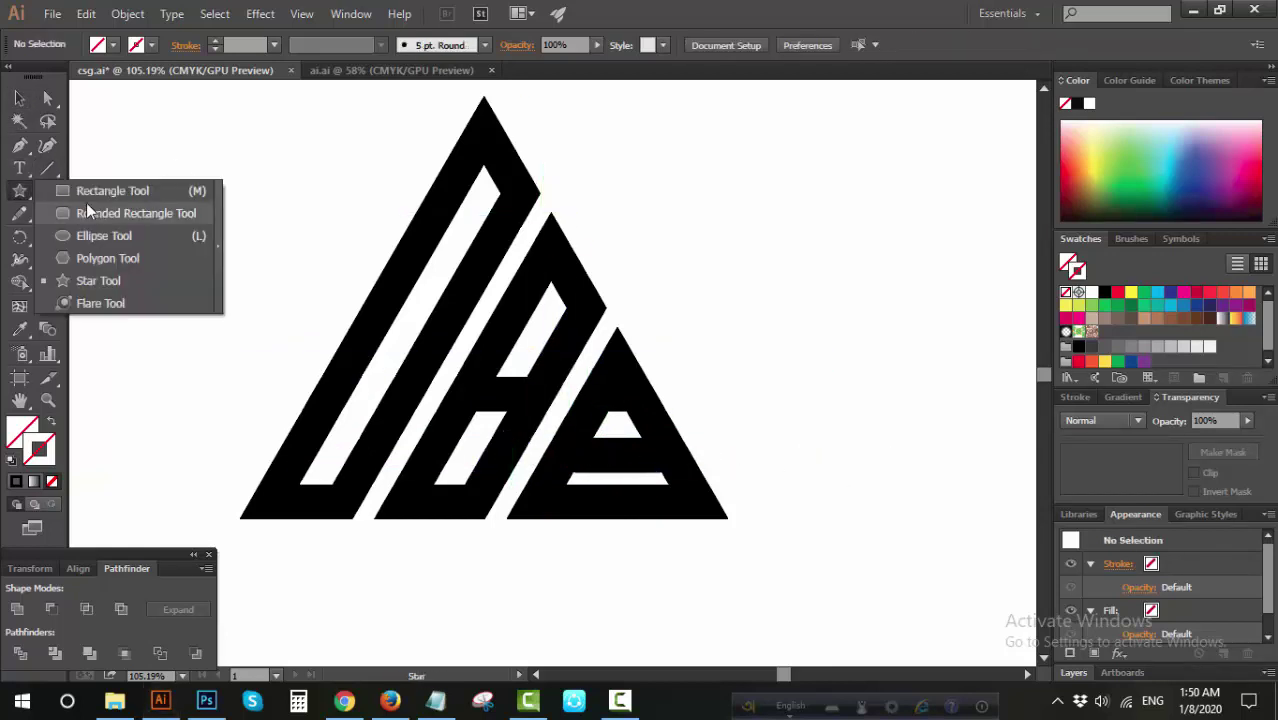
# - Draw a black-filled rectangle across the upper letters and nudge it slightly lower
pyautogui.moveTo(19, 190); pyautogui.dragTo(86, 191)
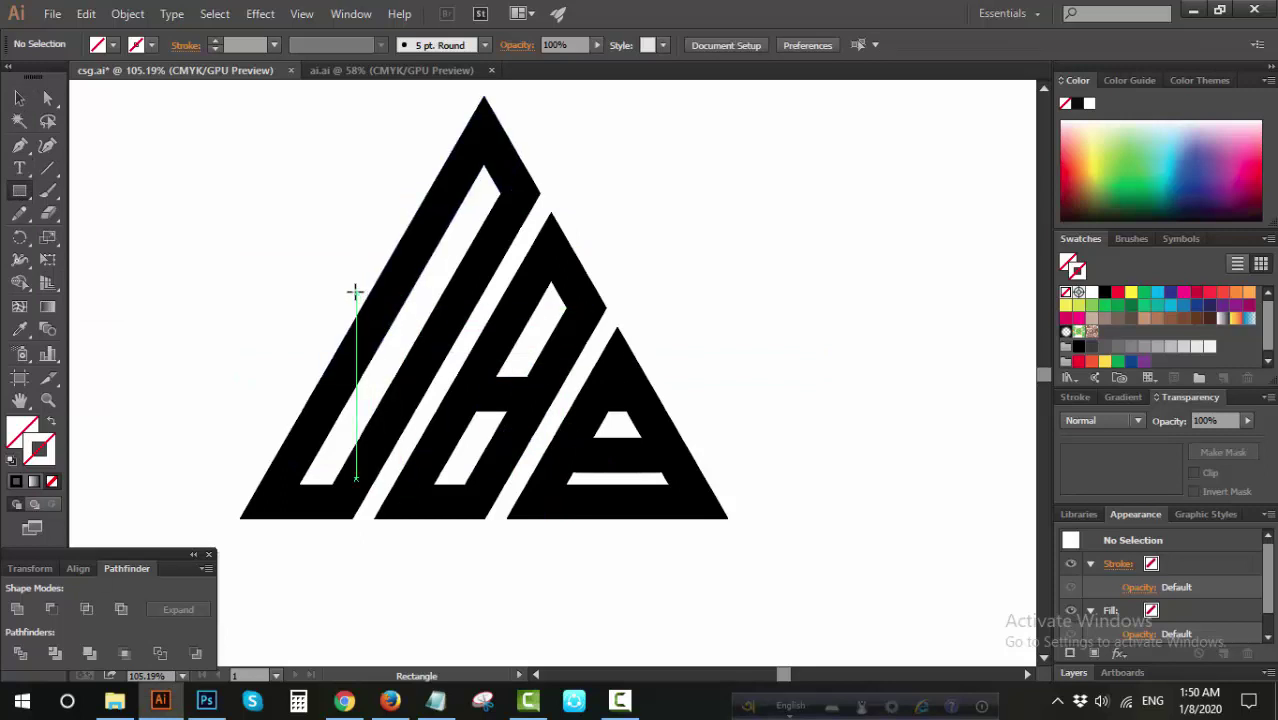
pyautogui.moveTo(355, 293); pyautogui.dragTo(593, 359)
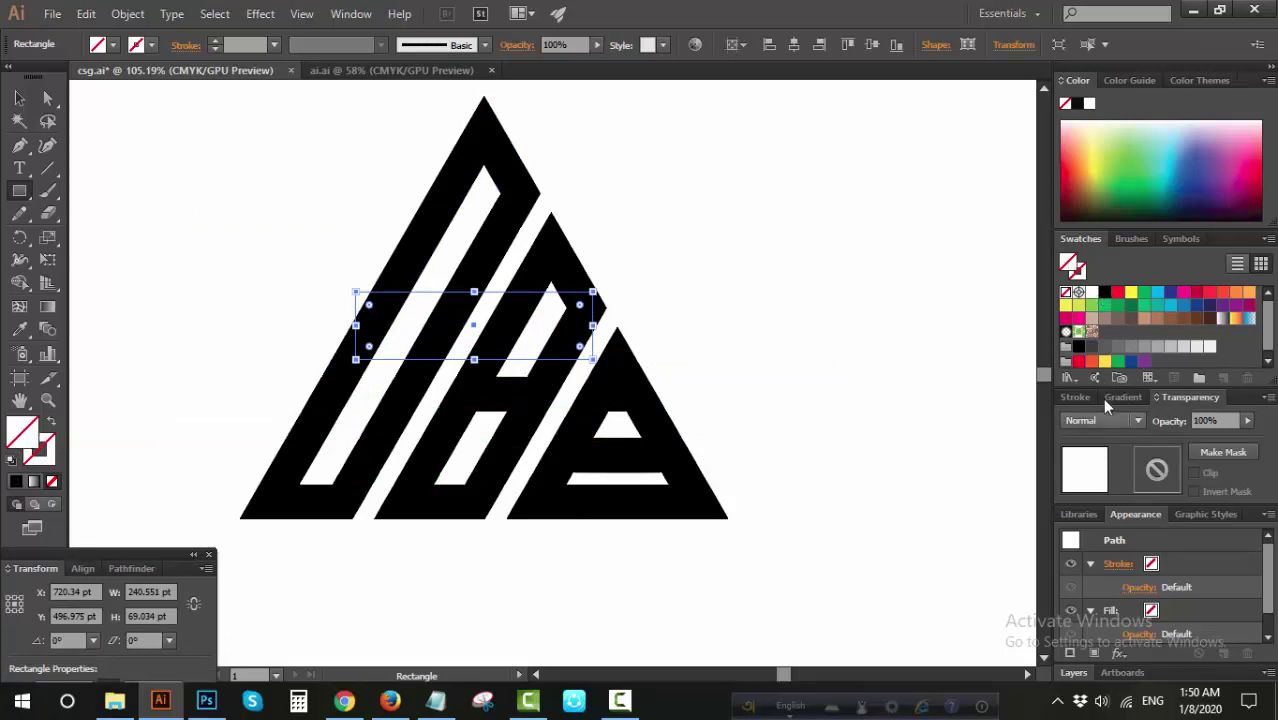
pyautogui.click(1091, 292)
pyautogui.click(19, 97)
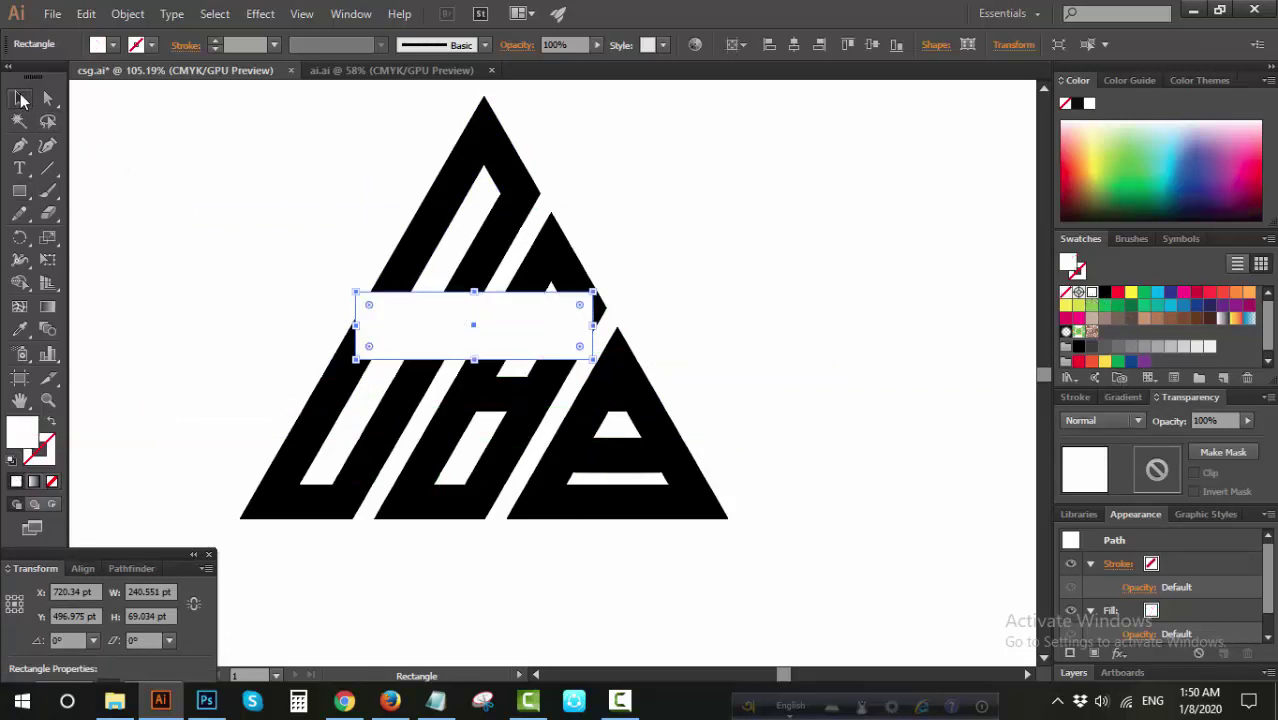
pyautogui.click(1104, 293)
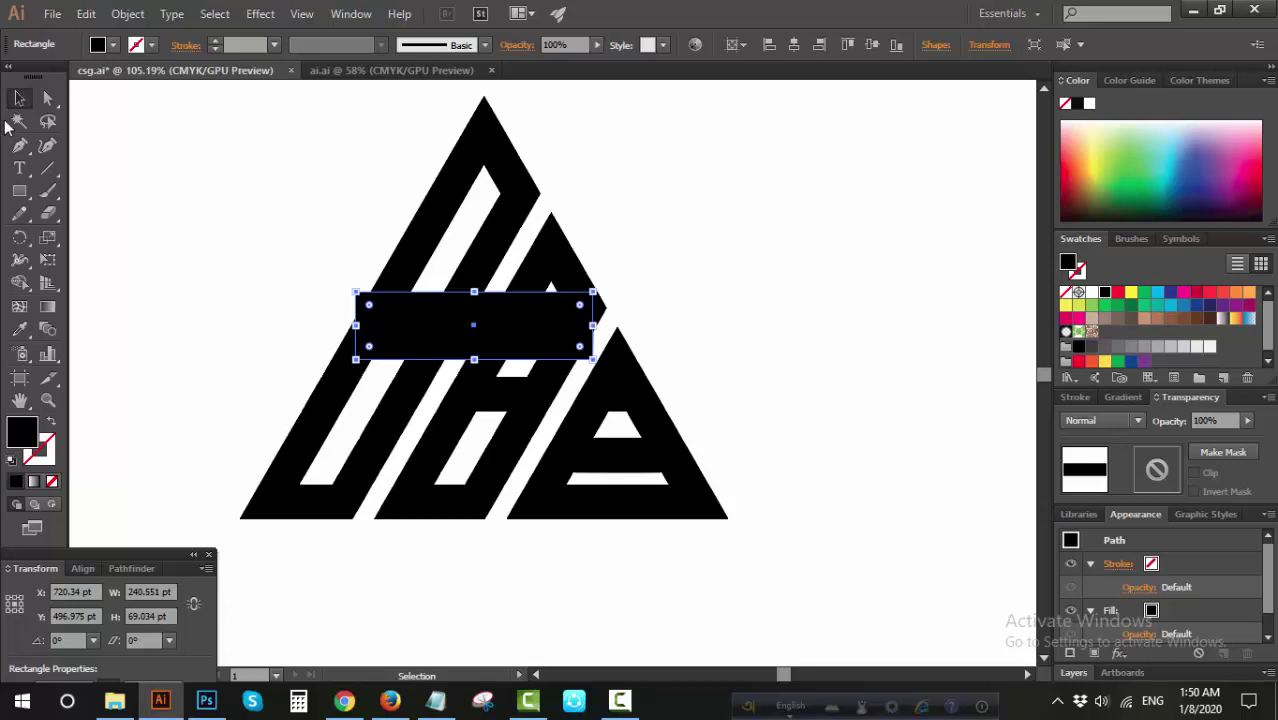
pyautogui.click(190, 215)
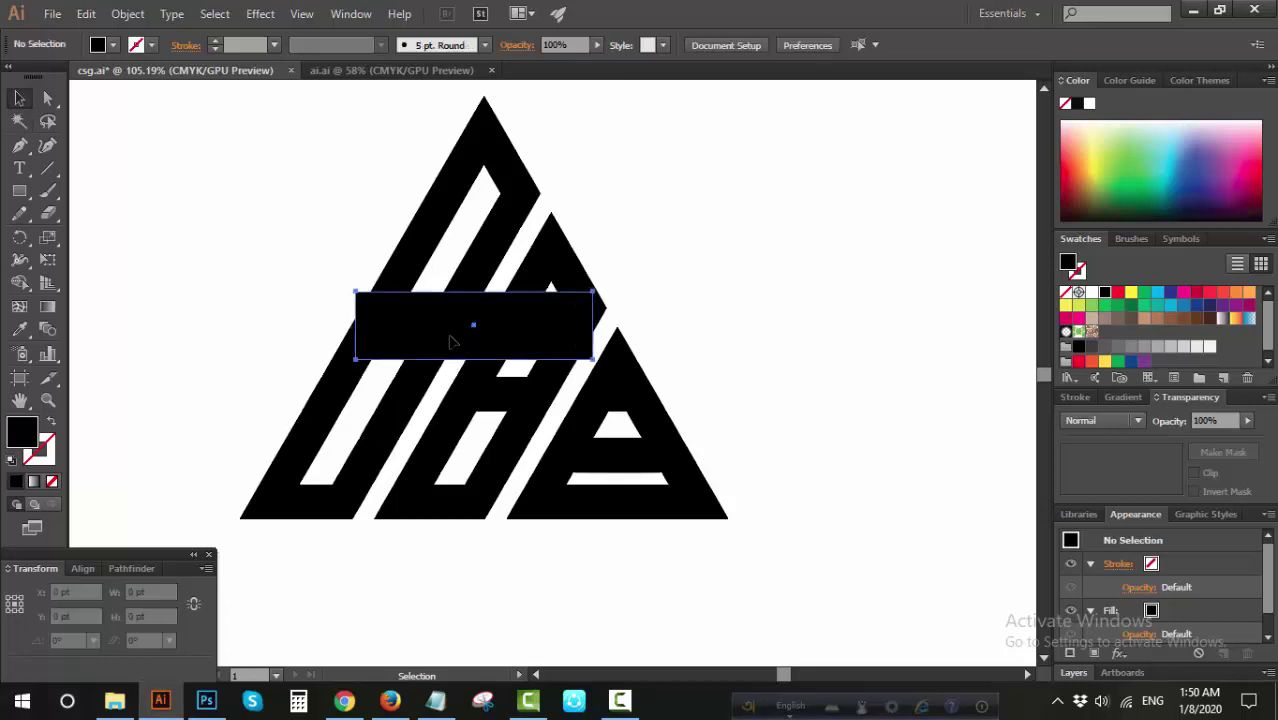
pyautogui.moveTo(451, 342); pyautogui.dragTo(449, 353)
pyautogui.click(168, 272)
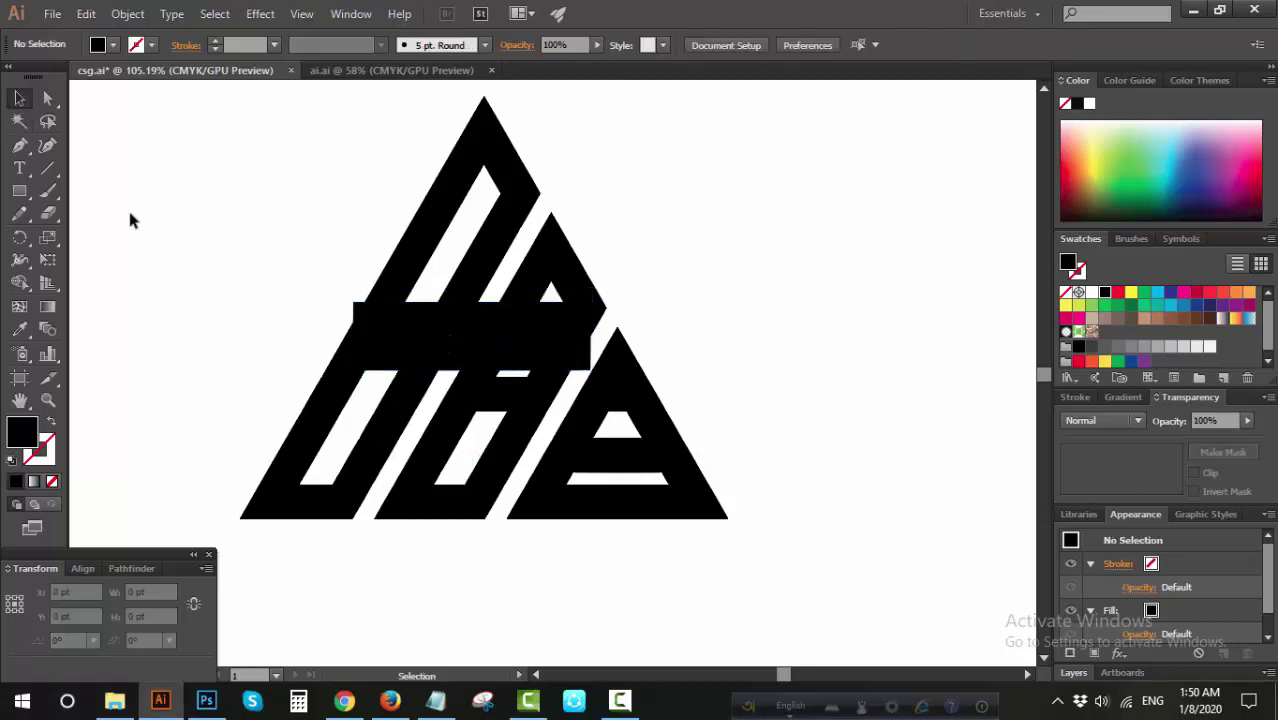
# - Select all the triangle artwork, divide it with Pathfinder and ungroup the pieces
pyautogui.moveTo(130, 203); pyautogui.dragTo(969, 609)
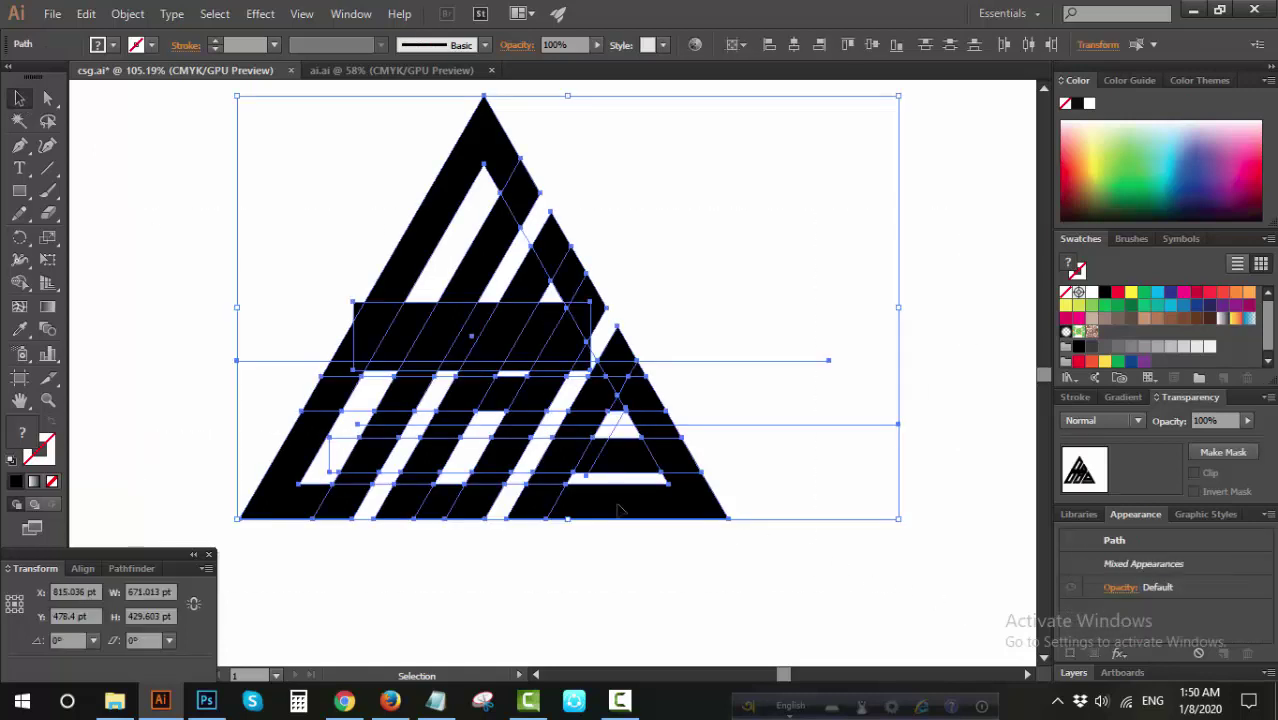
pyautogui.click(126, 568)
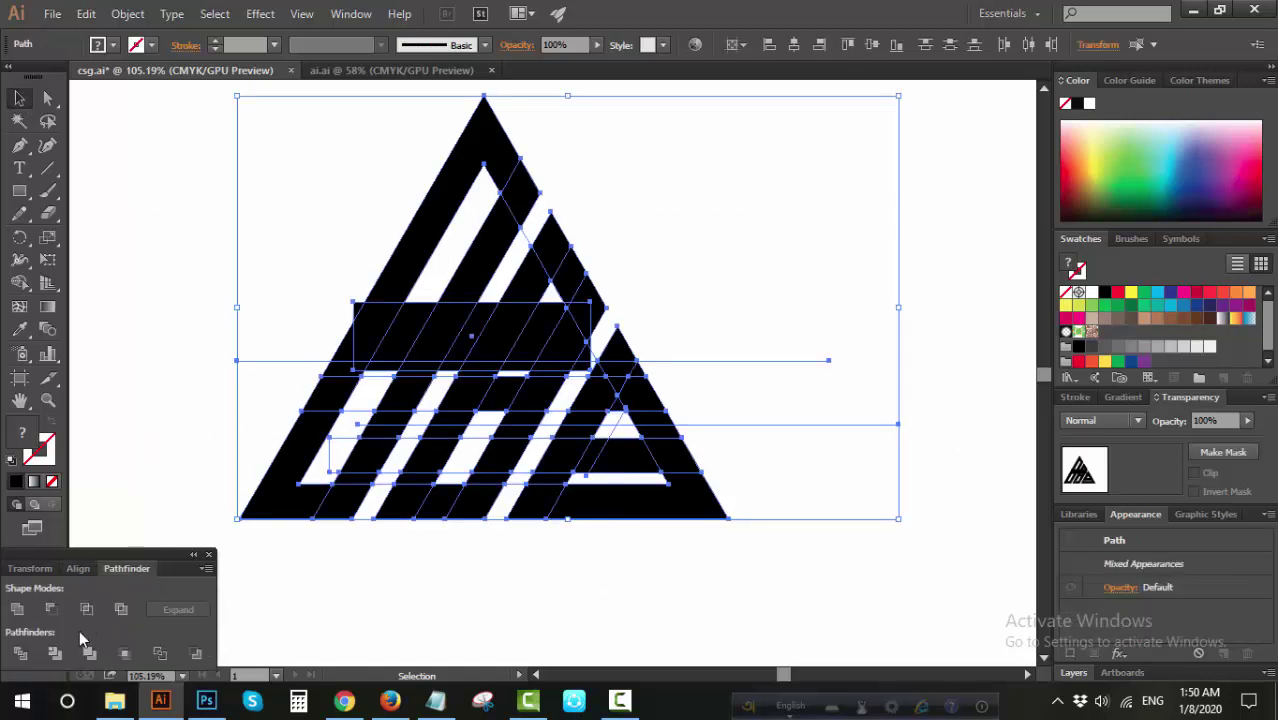
pyautogui.click(21, 654)
pyautogui.rightClick(722, 308)
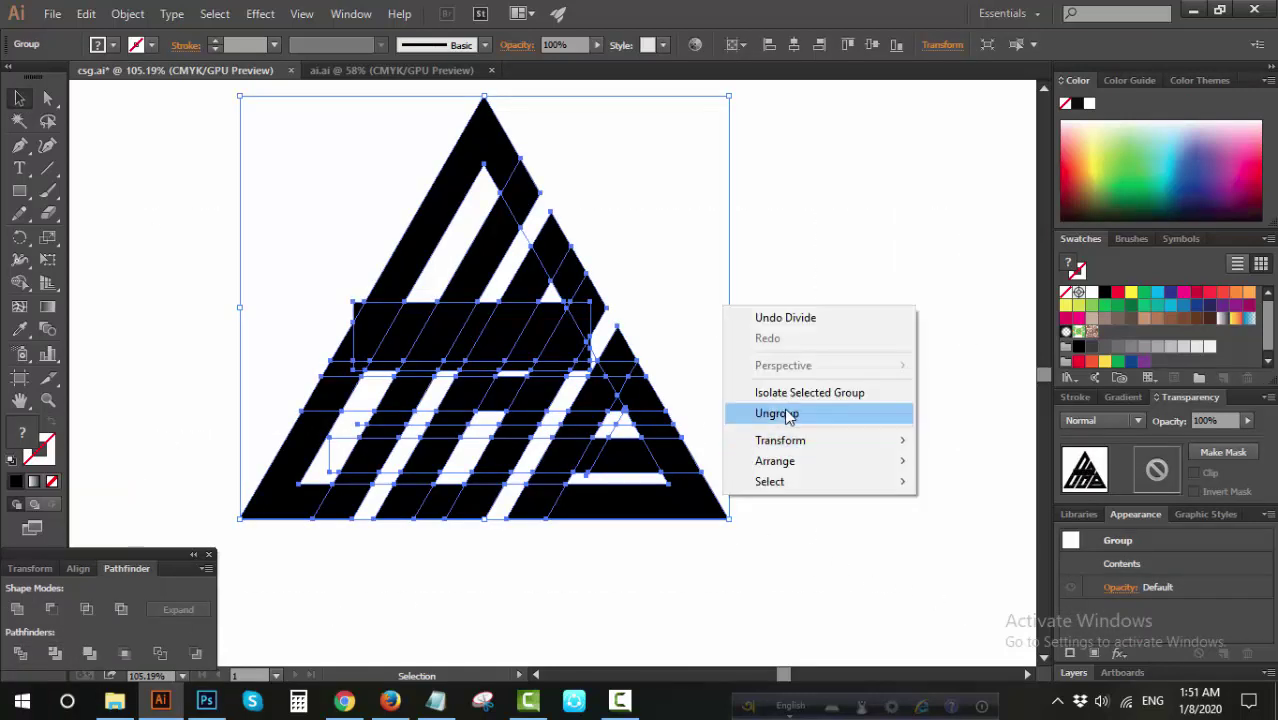
pyautogui.click(789, 413)
pyautogui.click(800, 420)
# - Delete a small leftover piece and a diagonal piece, and reposition a piece near the S
pyautogui.click(673, 398)
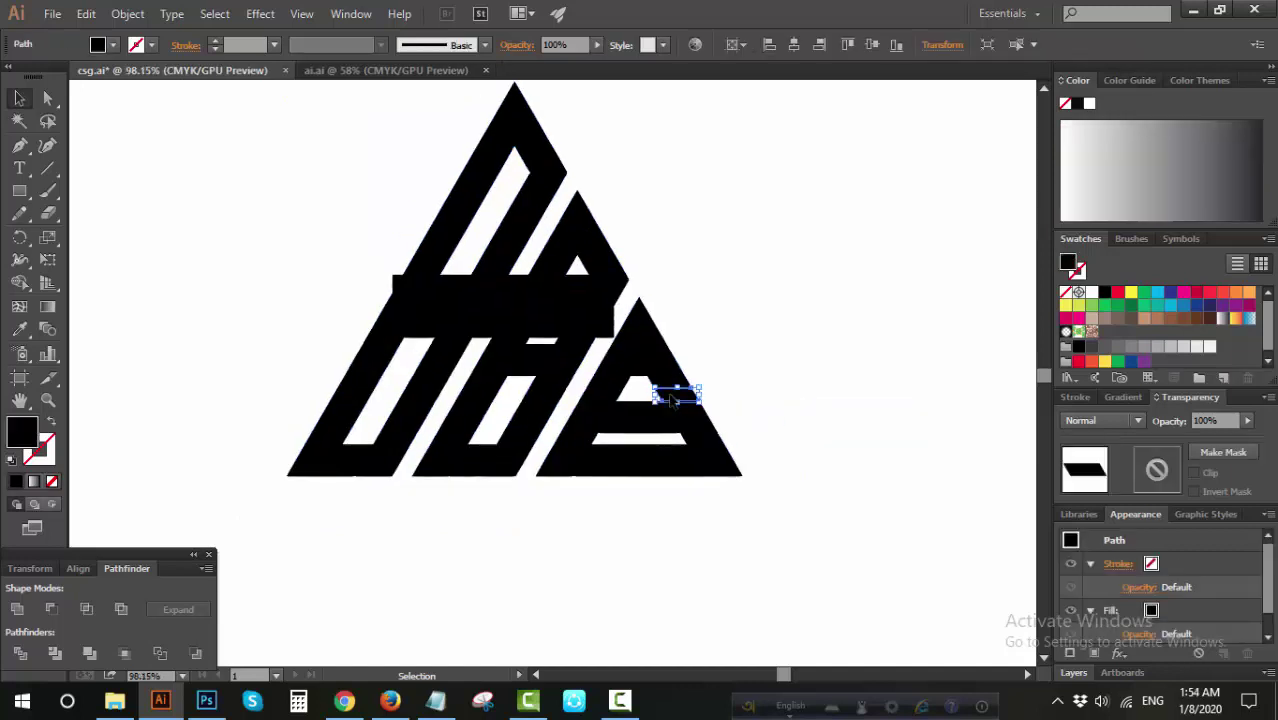
pyautogui.press('Delete')
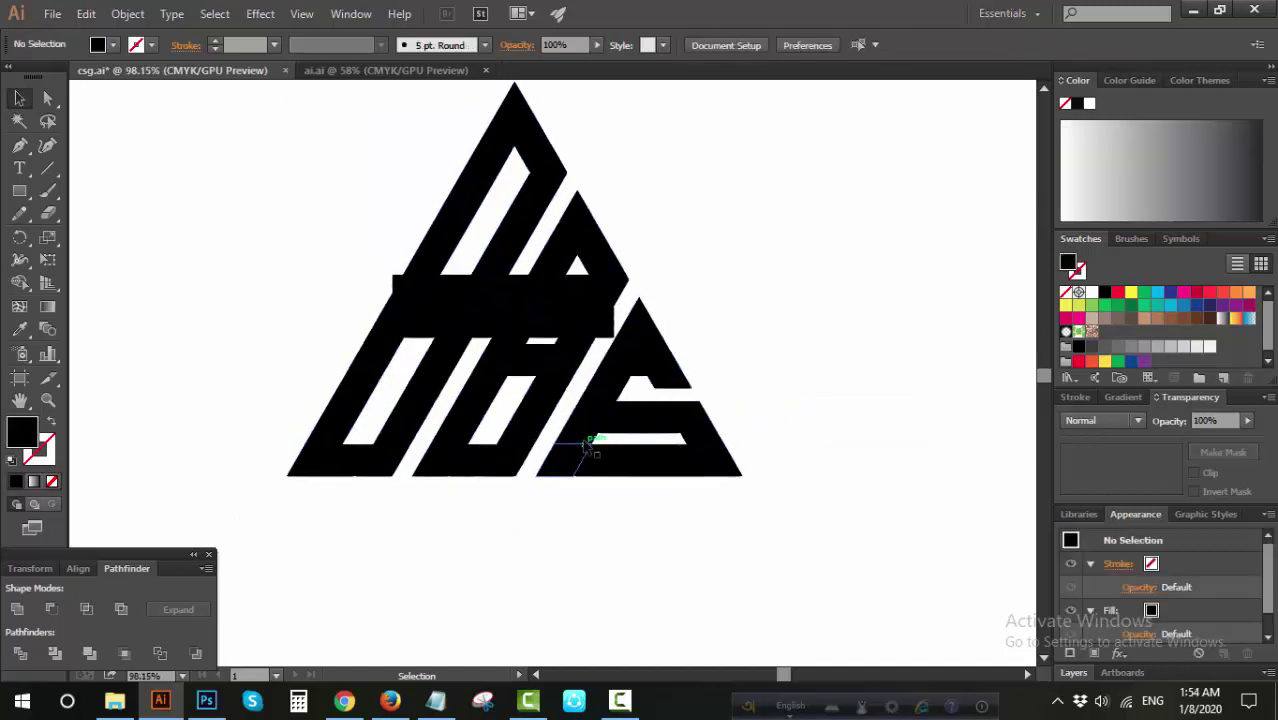
pyautogui.click(585, 438)
pyautogui.press('Delete')
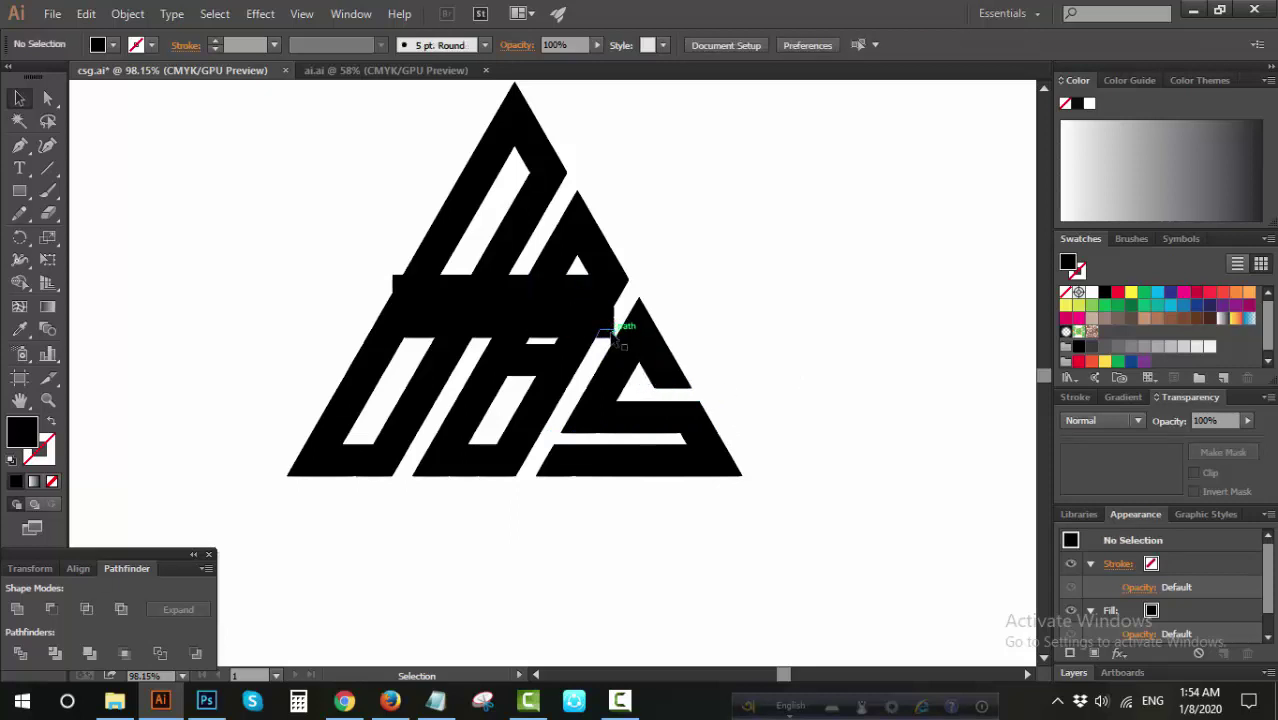
pyautogui.moveTo(607, 333); pyautogui.dragTo(613, 314)
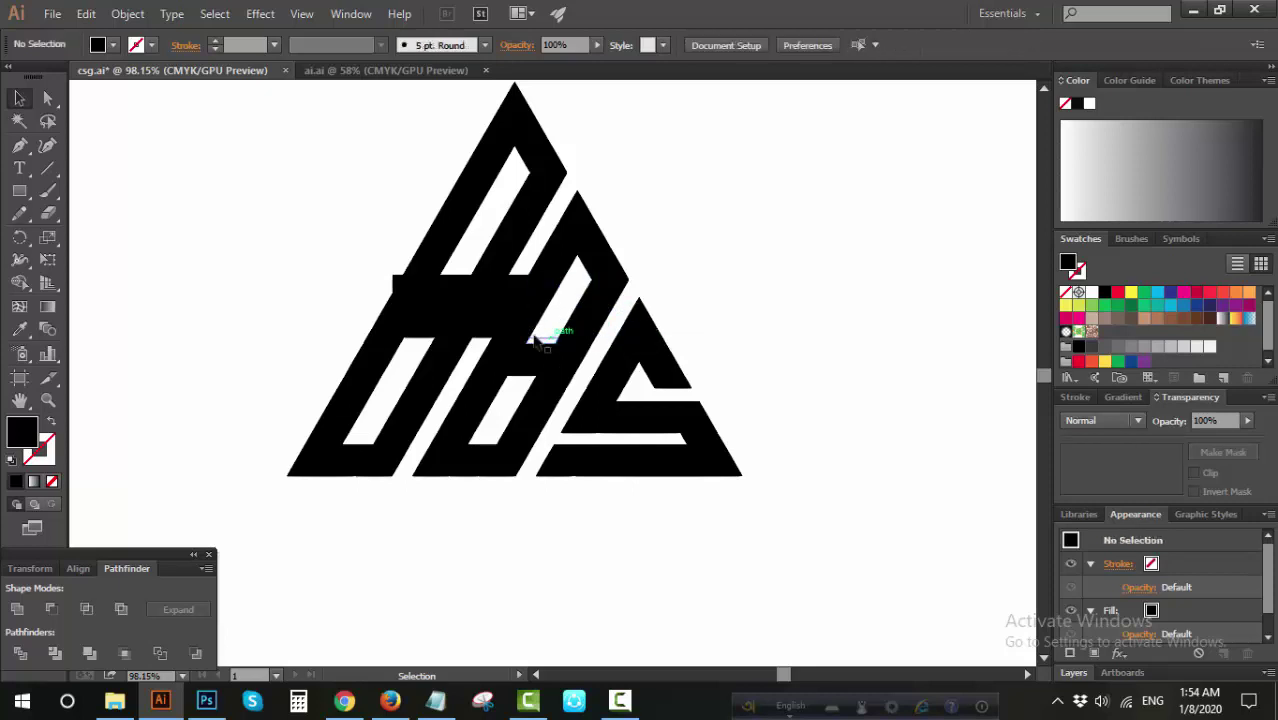
# - Drag inner anchor points so the left letter forms a C and the middle an S
pyautogui.click(490, 335)
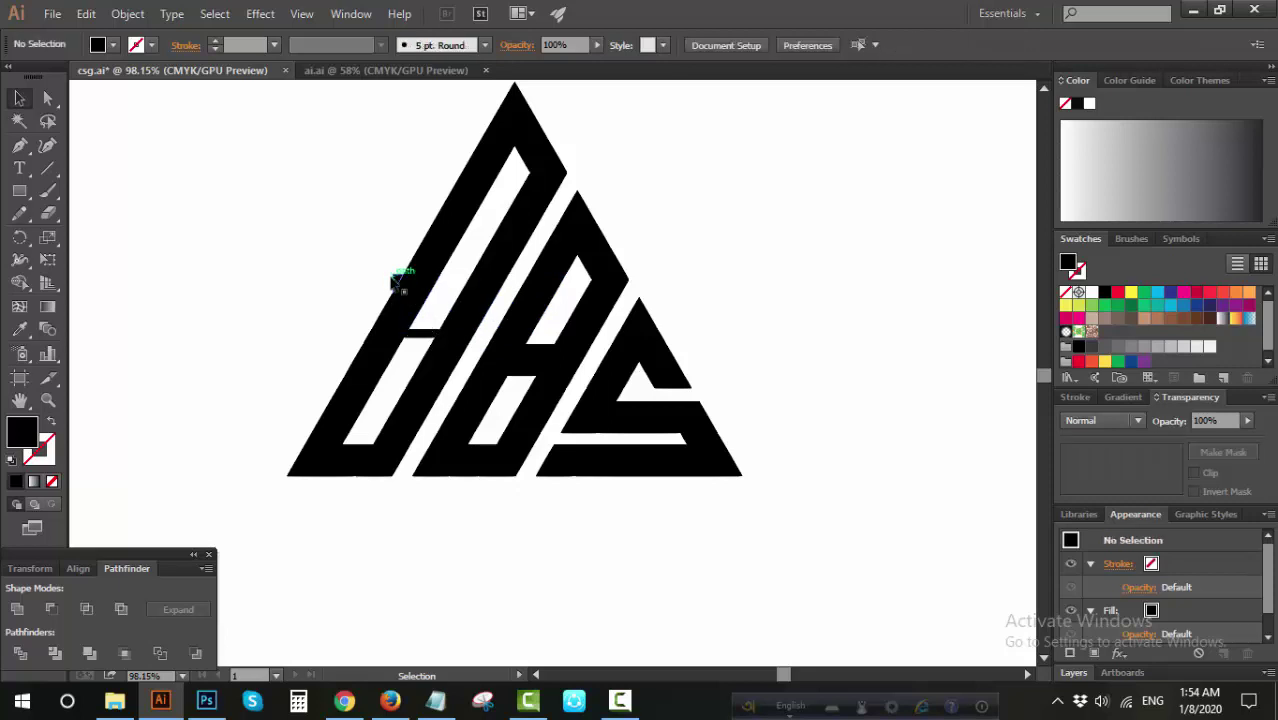
pyautogui.moveTo(396, 282); pyautogui.dragTo(470, 300)
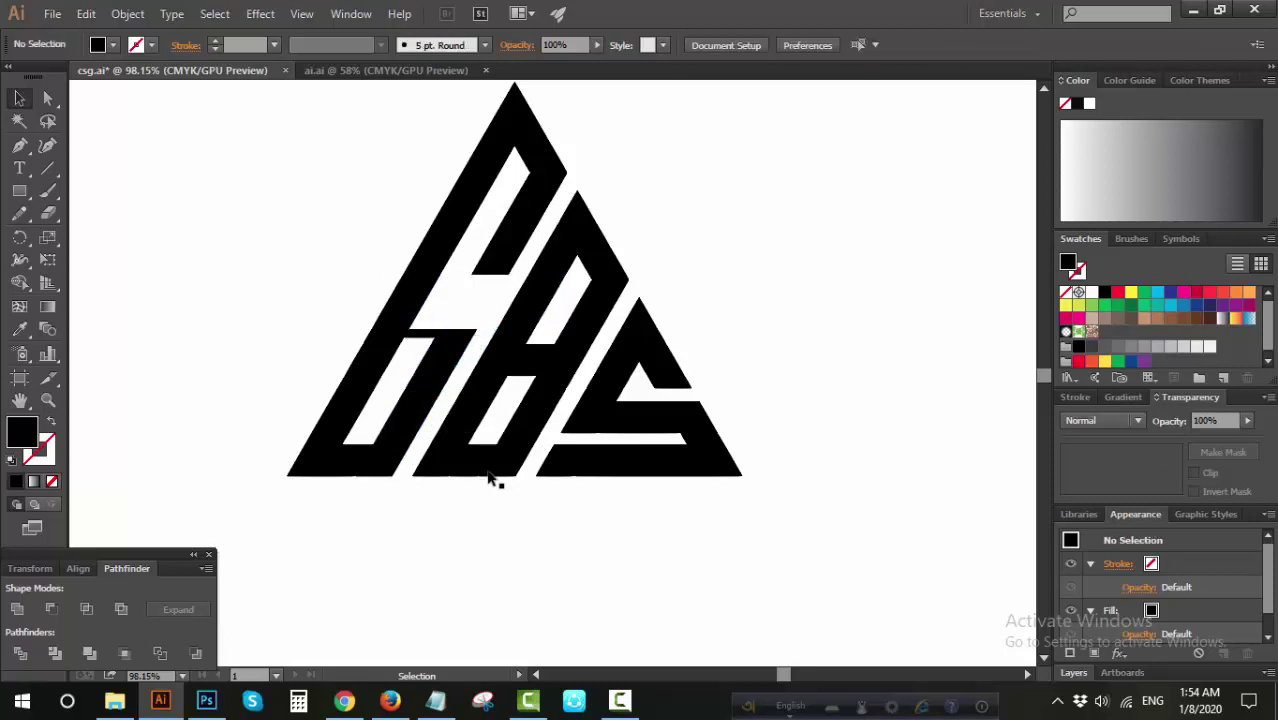
pyautogui.moveTo(452, 357); pyautogui.dragTo(425, 334)
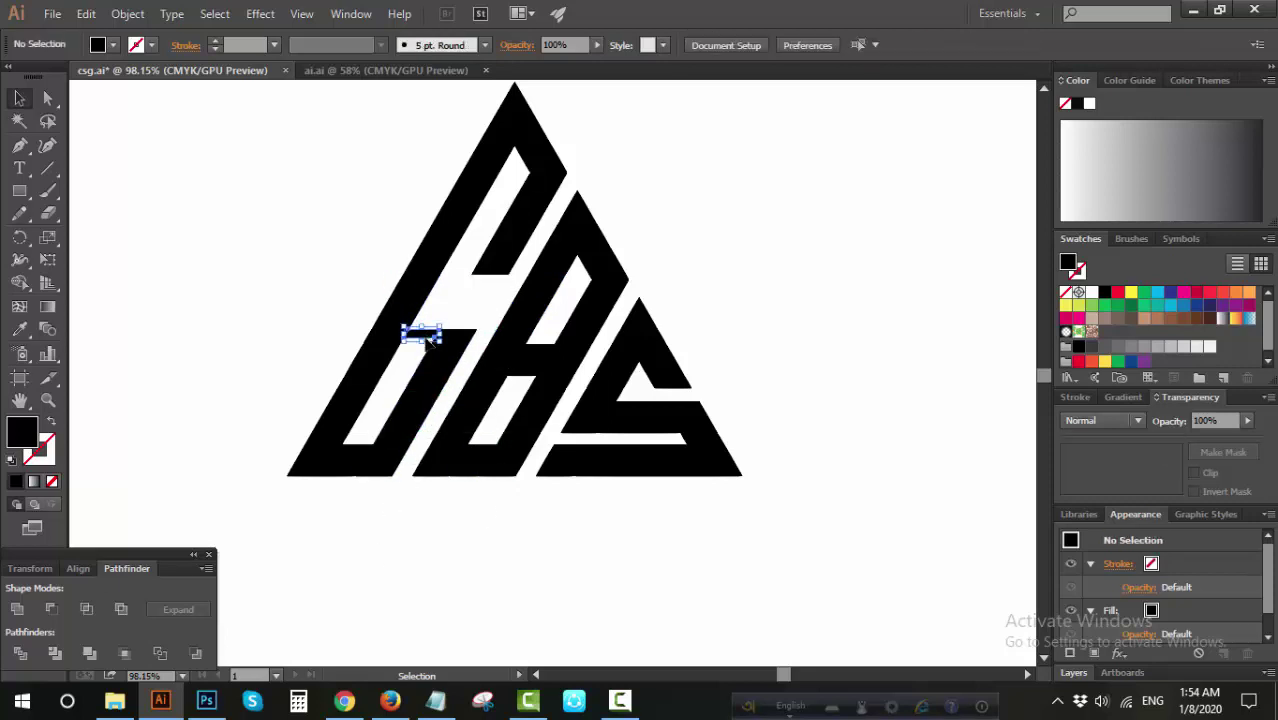
pyautogui.click(580, 340)
pyautogui.click(588, 347)
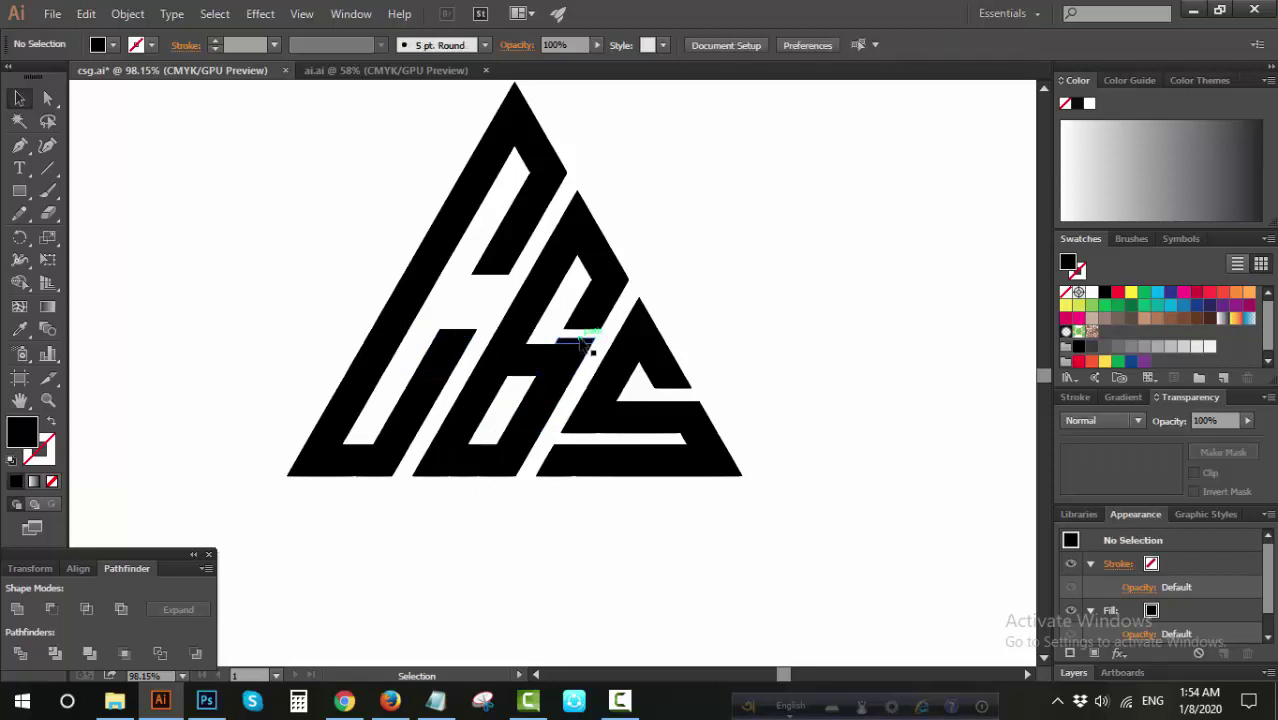
pyautogui.moveTo(528, 368); pyautogui.dragTo(500, 392)
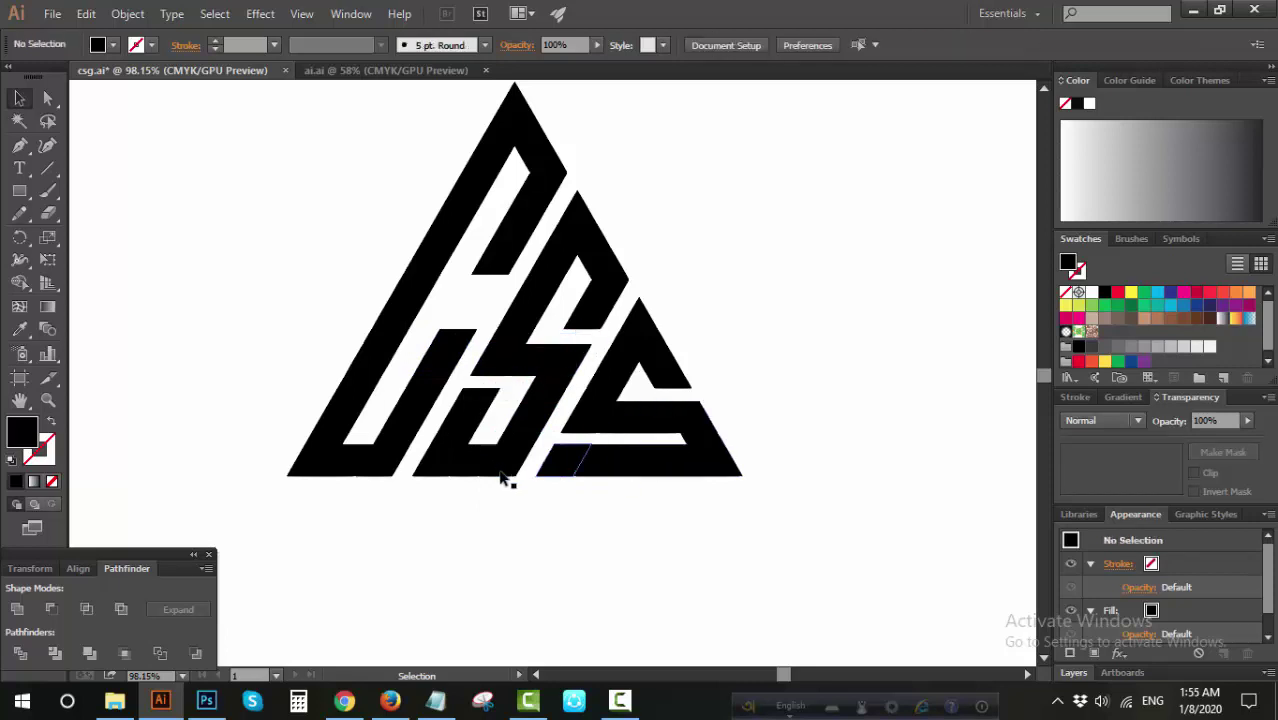
pyautogui.click(47, 168)
pyautogui.moveTo(199, 173); pyautogui.dragTo(123, 189)
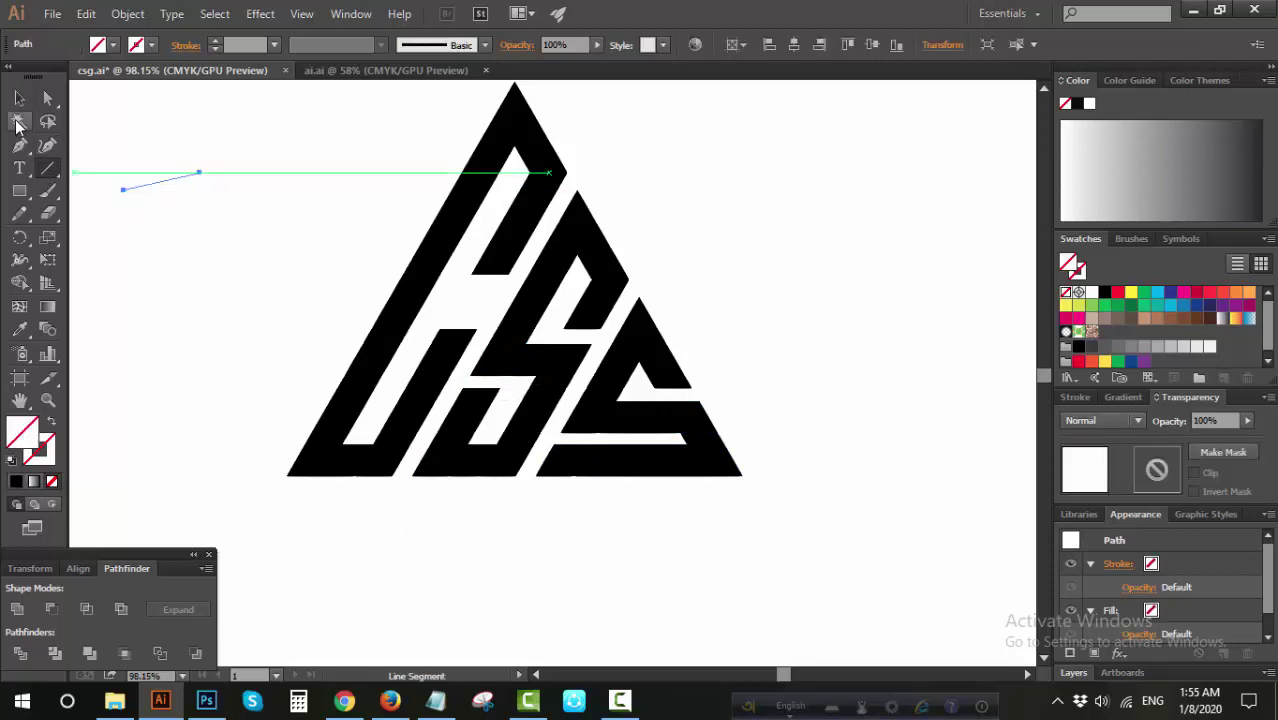
# - Unite all the overlapping logo pieces into one shape with Pathfinder
pyautogui.click(18, 122)
pyautogui.click(19, 97)
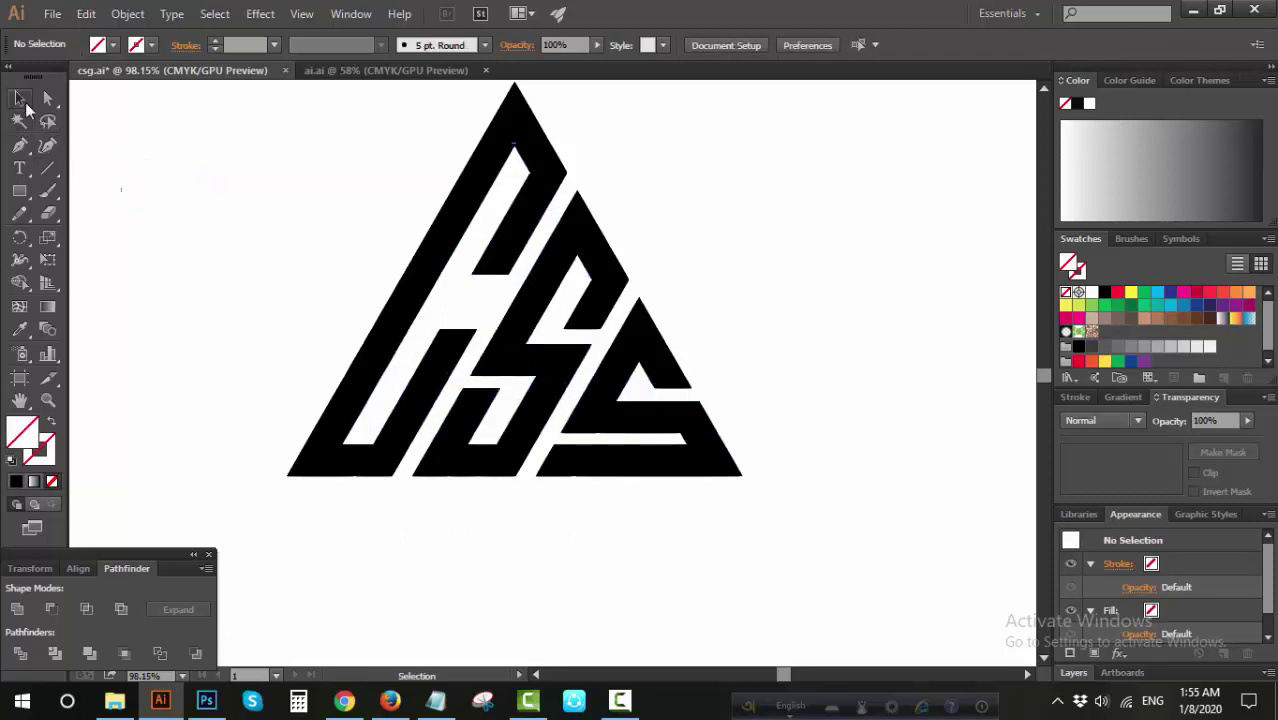
pyautogui.moveTo(202, 116); pyautogui.dragTo(920, 516)
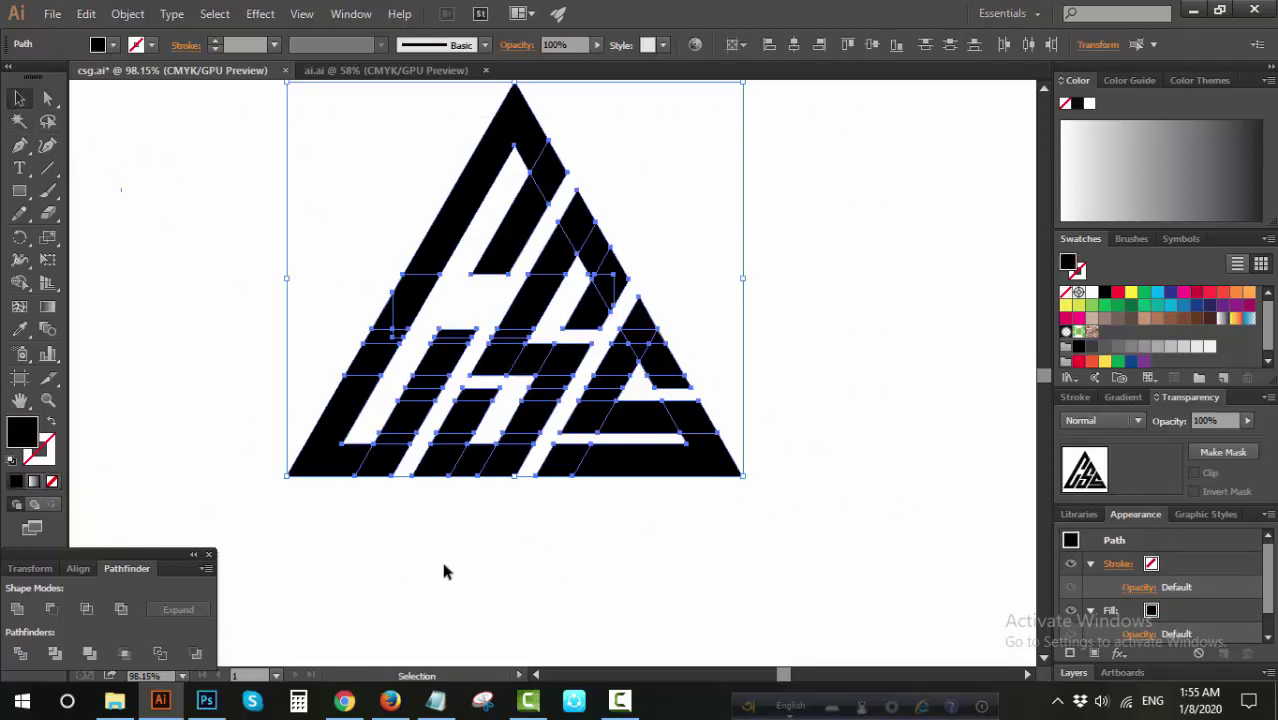
pyautogui.click(17, 609)
pyautogui.click(165, 260)
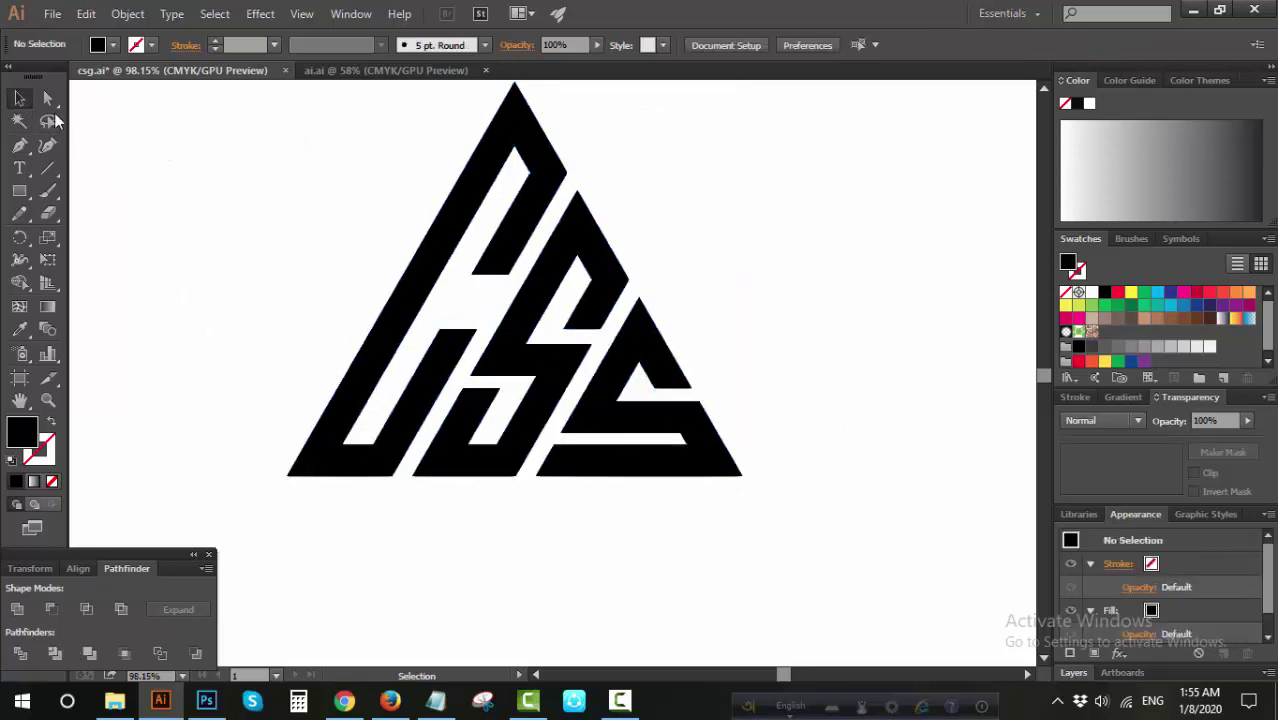
# - Round the triangle's top, bottom-left and bottom-right corners to 27.42 pt
pyautogui.click(47, 97)
pyautogui.scroll(1, 500, 120)
pyautogui.moveTo(465, 130); pyautogui.dragTo(585, 157)
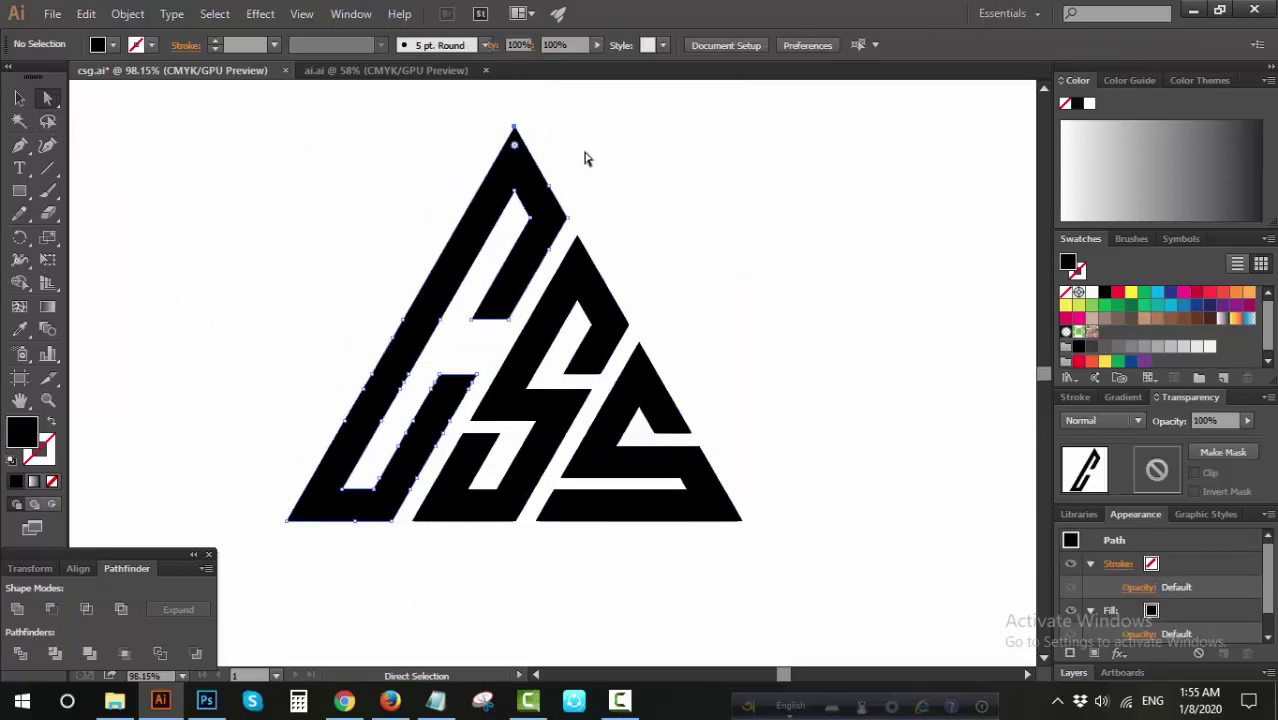
pyautogui.moveTo(257, 512); pyautogui.dragTo(300, 540)
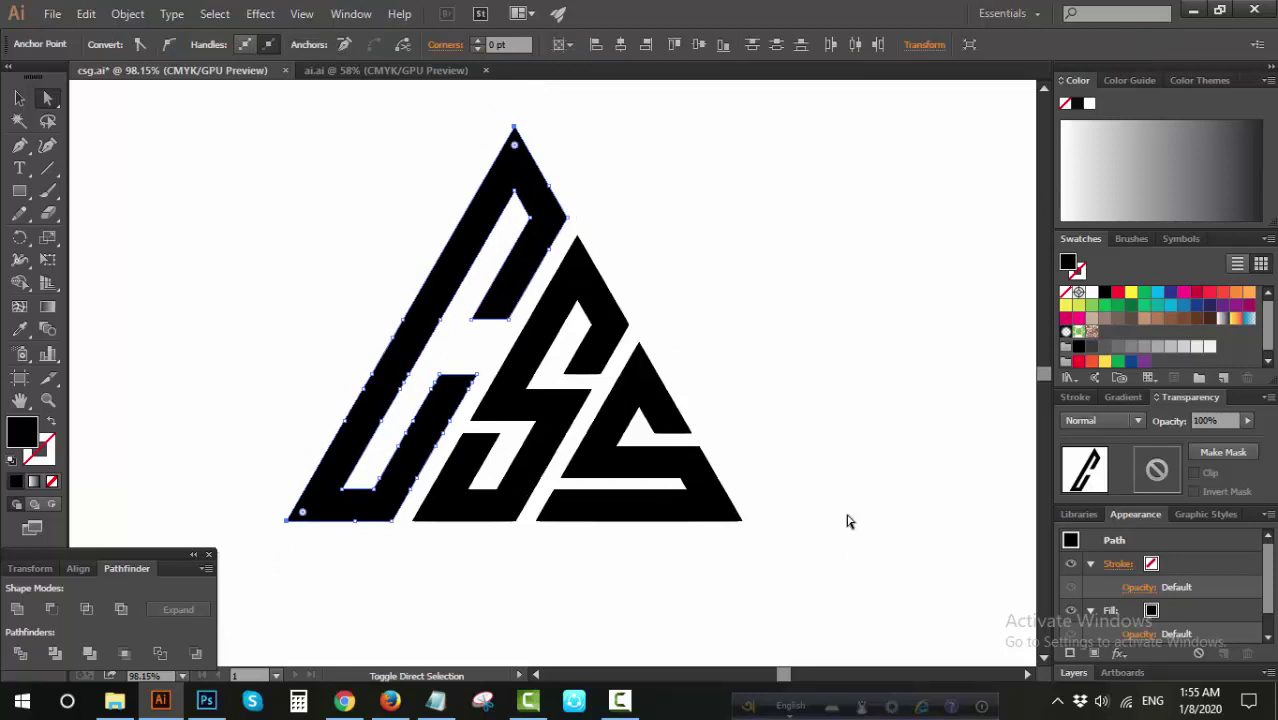
pyautogui.moveTo(808, 498); pyautogui.dragTo(727, 562)
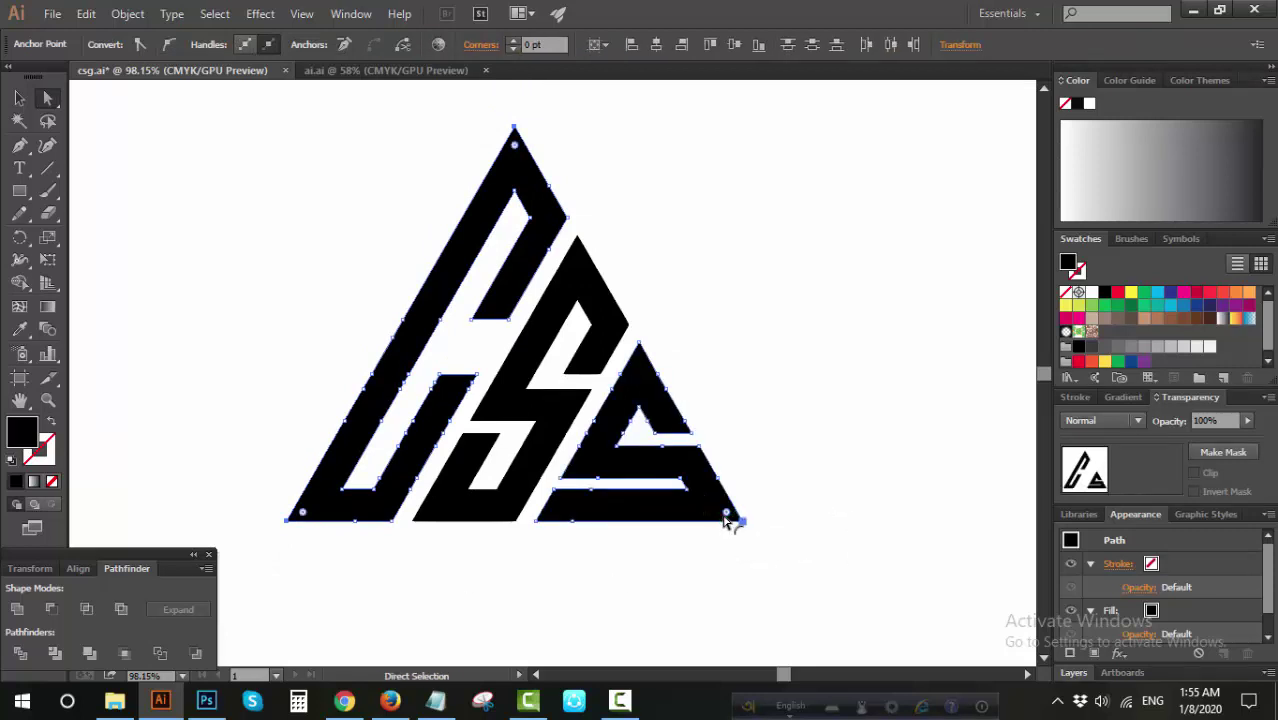
pyautogui.moveTo(726, 512); pyautogui.dragTo(698, 502)
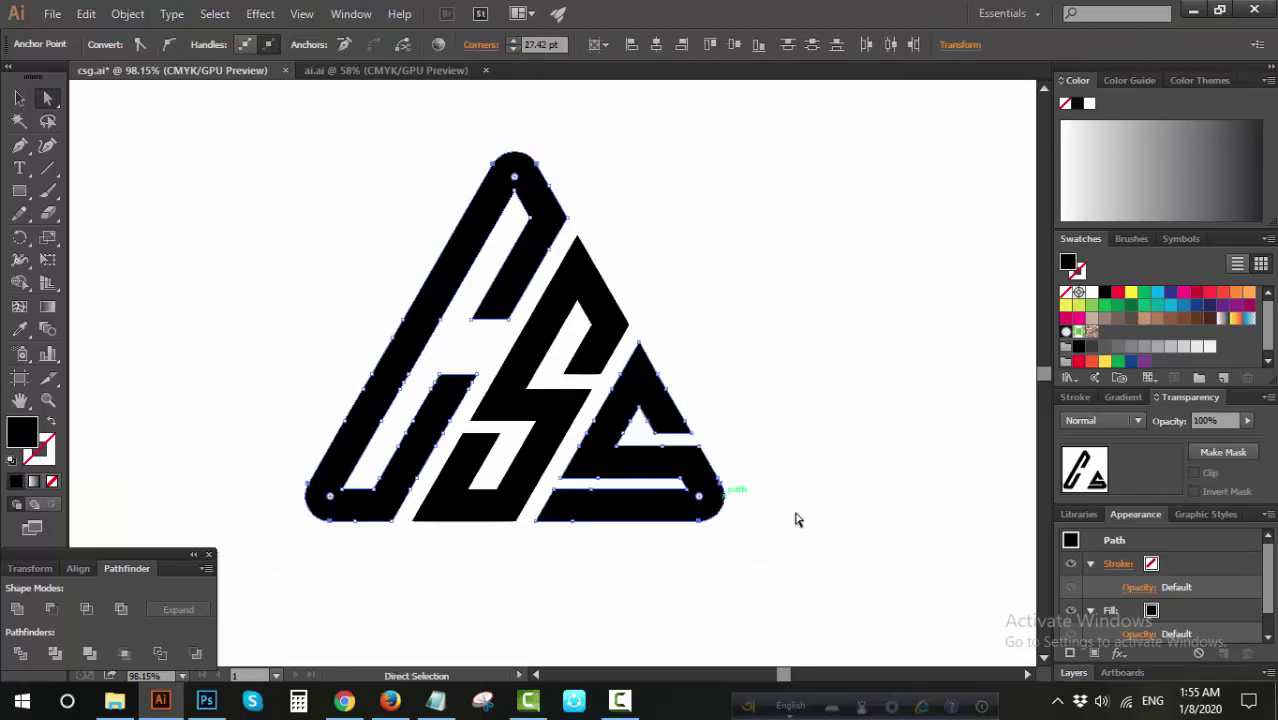
pyautogui.click(828, 502)
pyautogui.hotkey('ctrl', '0')
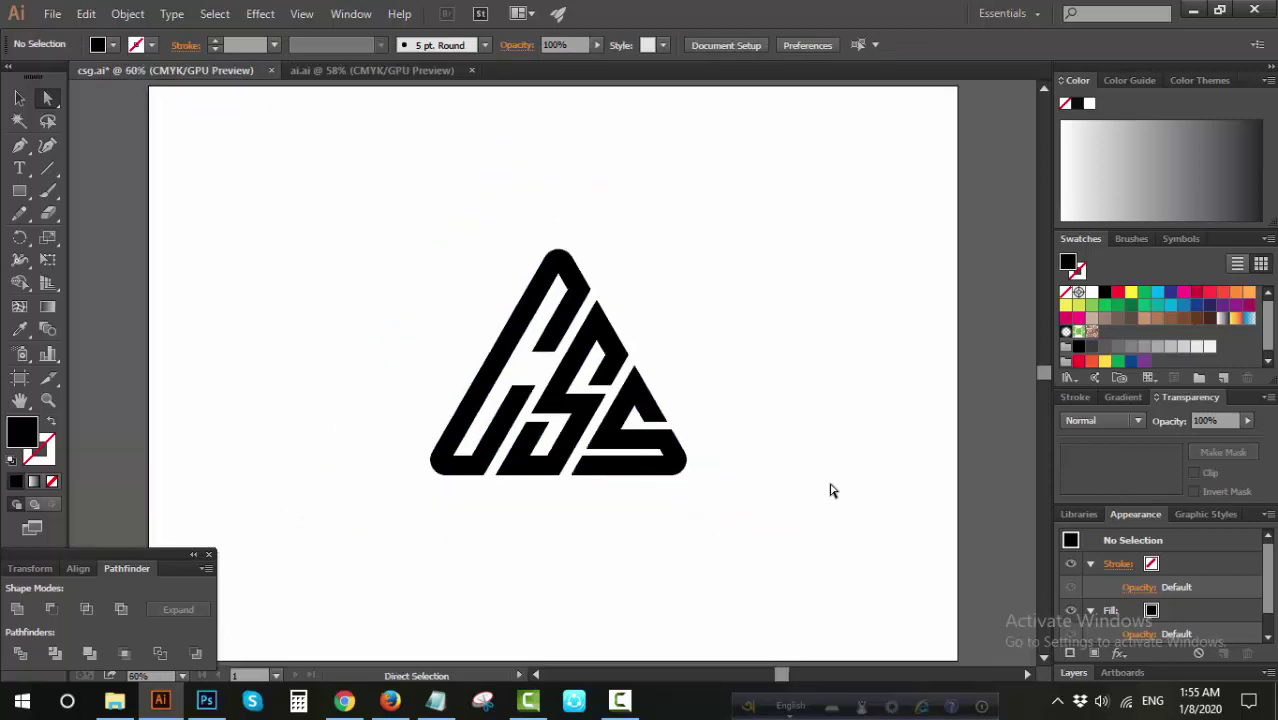
# - Paste the 'cue sports supplies' text from Notepad into the logo document
pyautogui.click(440, 704)
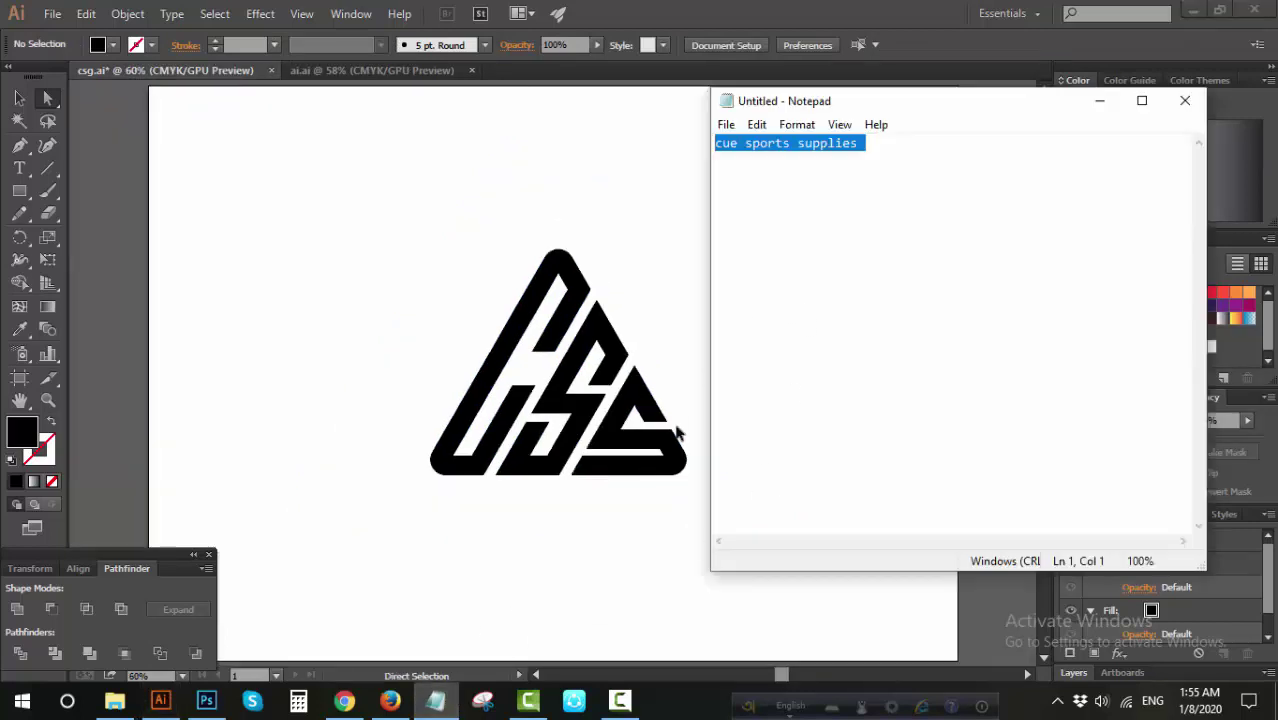
pyautogui.click(556, 598)
pyautogui.hotkey('ctrl', 'v')
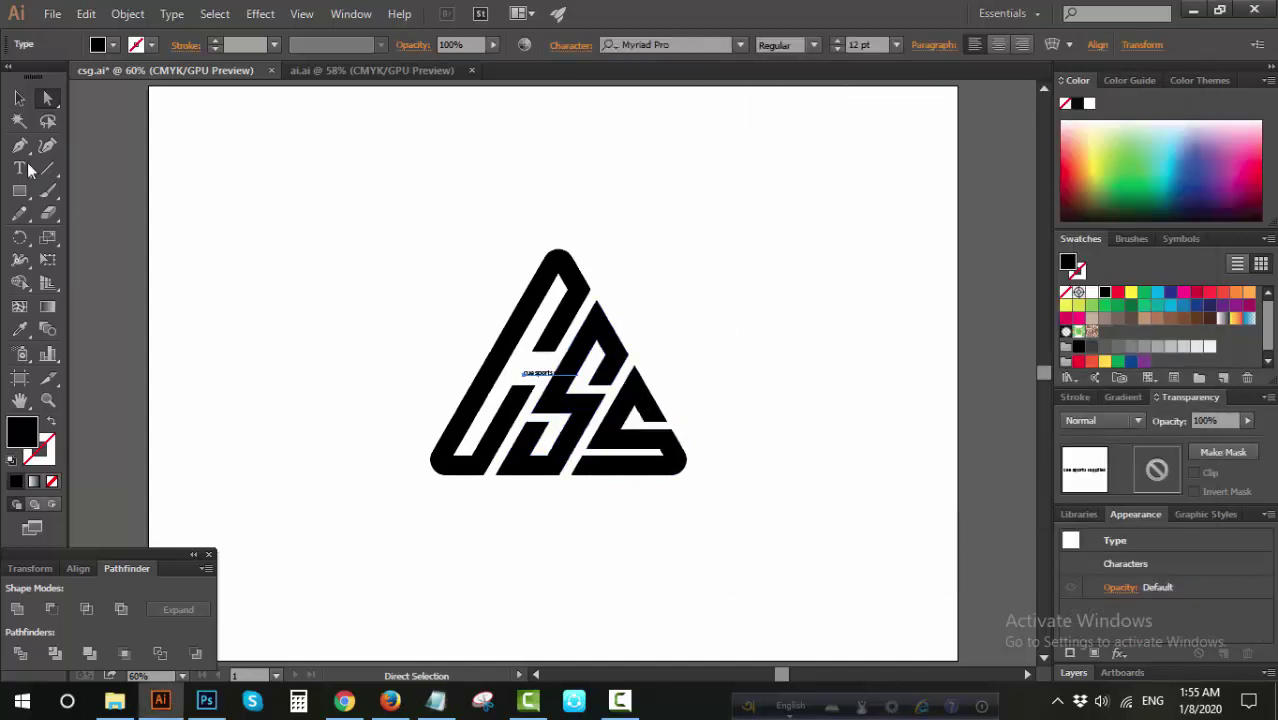
# - Enlarge the tagline to 105.73 pt and place it just under the raised logo
pyautogui.click(19, 97)
pyautogui.moveTo(578, 378)
pyautogui.mouseDown()
pyautogui.moveTo(708, 471)
pyautogui.moveTo(714, 405)
pyautogui.moveTo(690, 572)
pyautogui.mouseUp()
pyautogui.moveTo(660, 462); pyautogui.dragTo(655, 369)
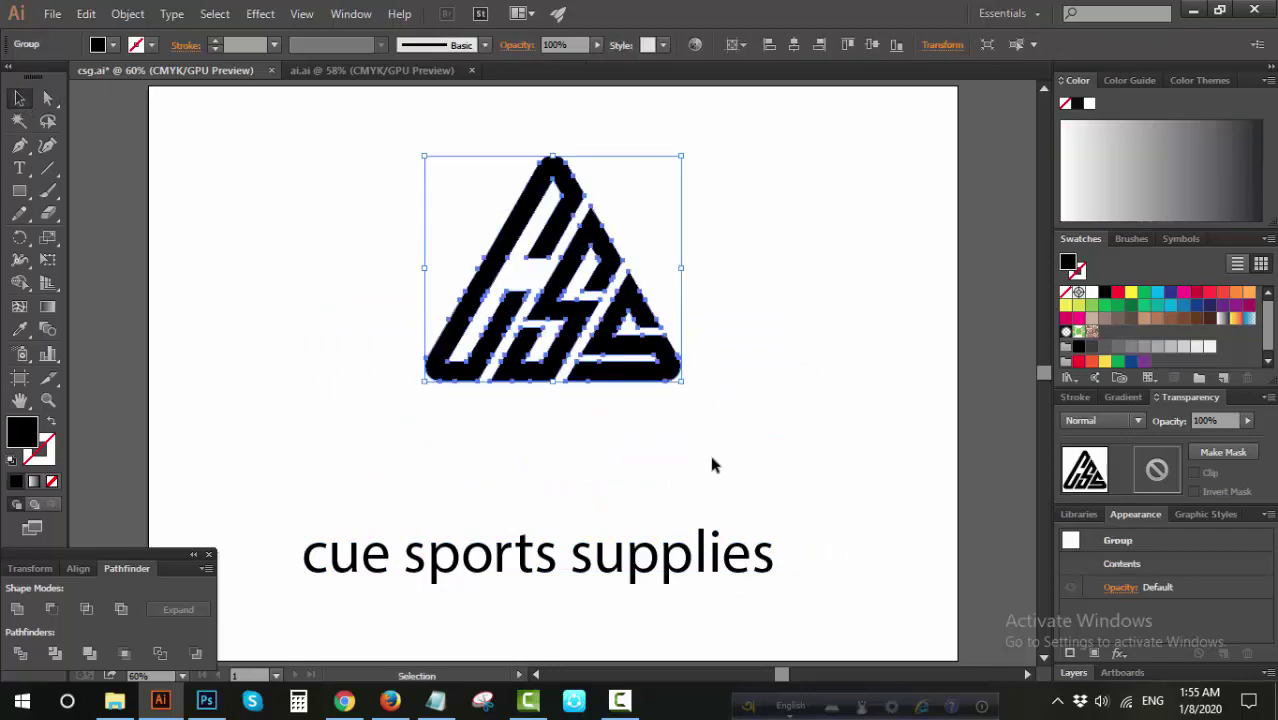
pyautogui.moveTo(644, 552); pyautogui.dragTo(690, 430)
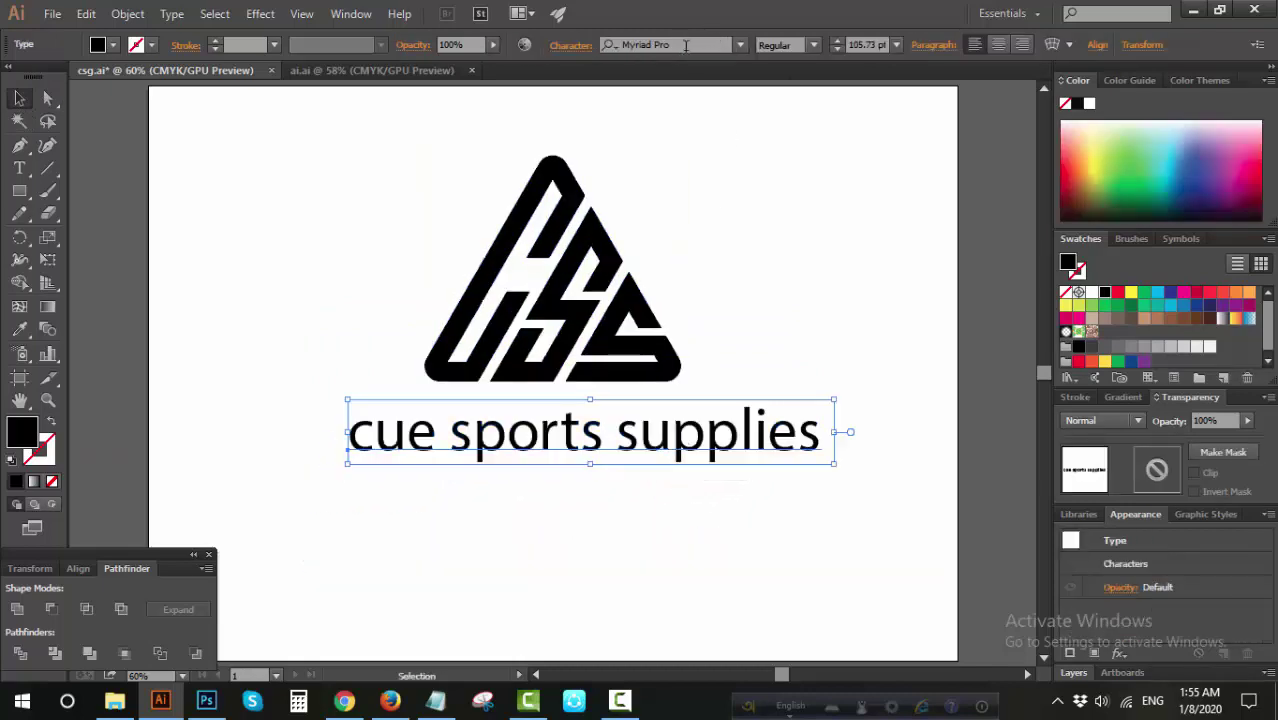
pyautogui.click(685, 45)
# - Set the tagline in Nexa Bold and change it to UPPERCASE
pyautogui.write('n')
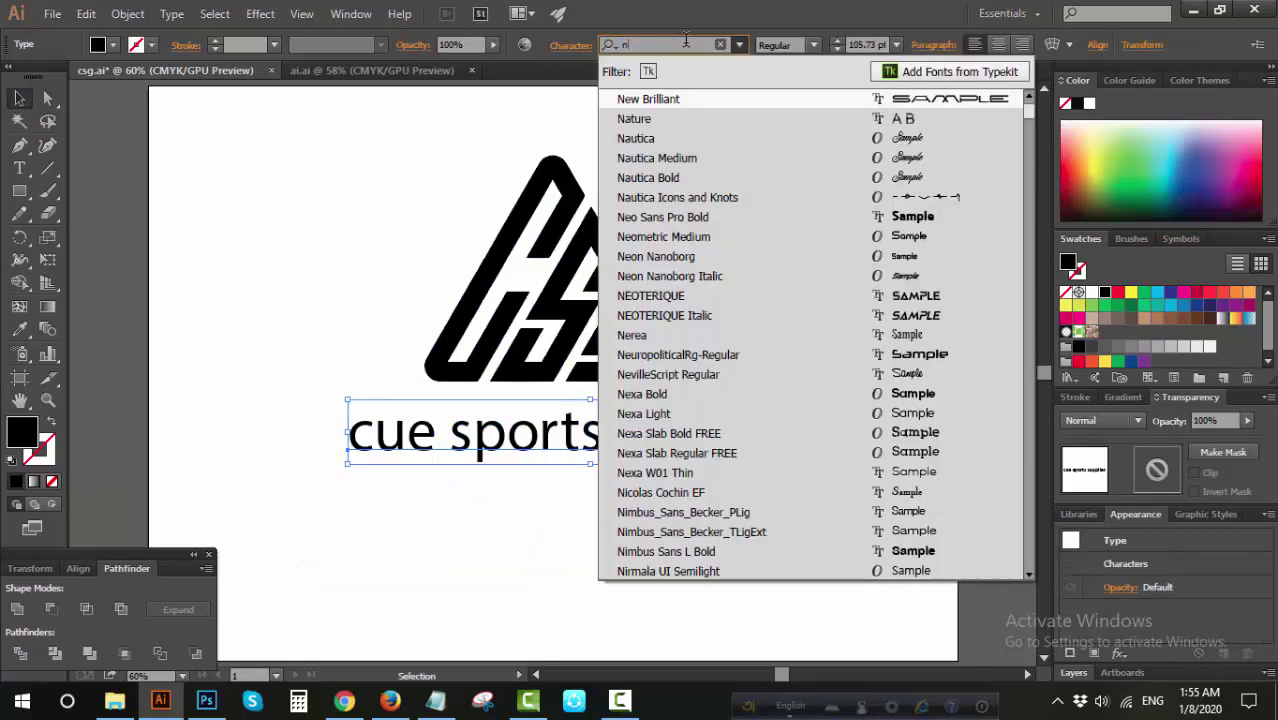
pyautogui.write('exa')
pyautogui.press('Return')
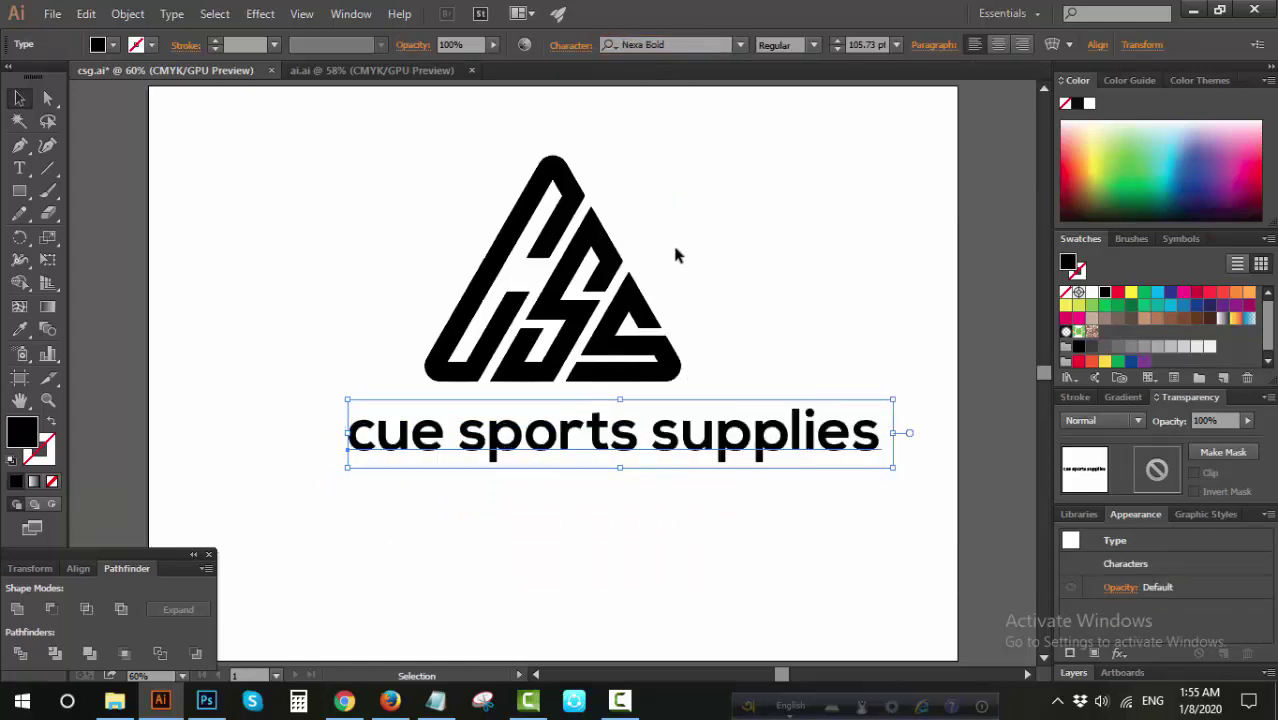
pyautogui.click(171, 13)
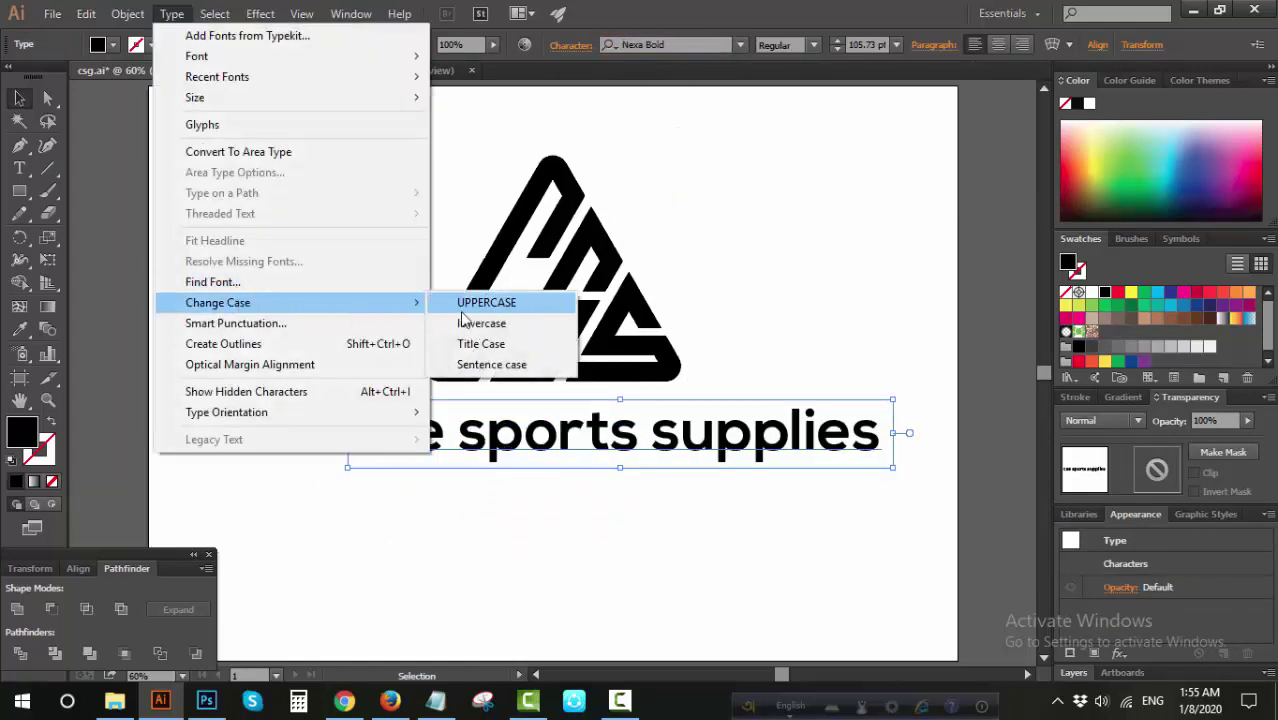
pyautogui.click(455, 306)
# - Shift the tagline left and select the word SUPPLIES for removal
pyautogui.moveTo(583, 430); pyautogui.dragTo(470, 430)
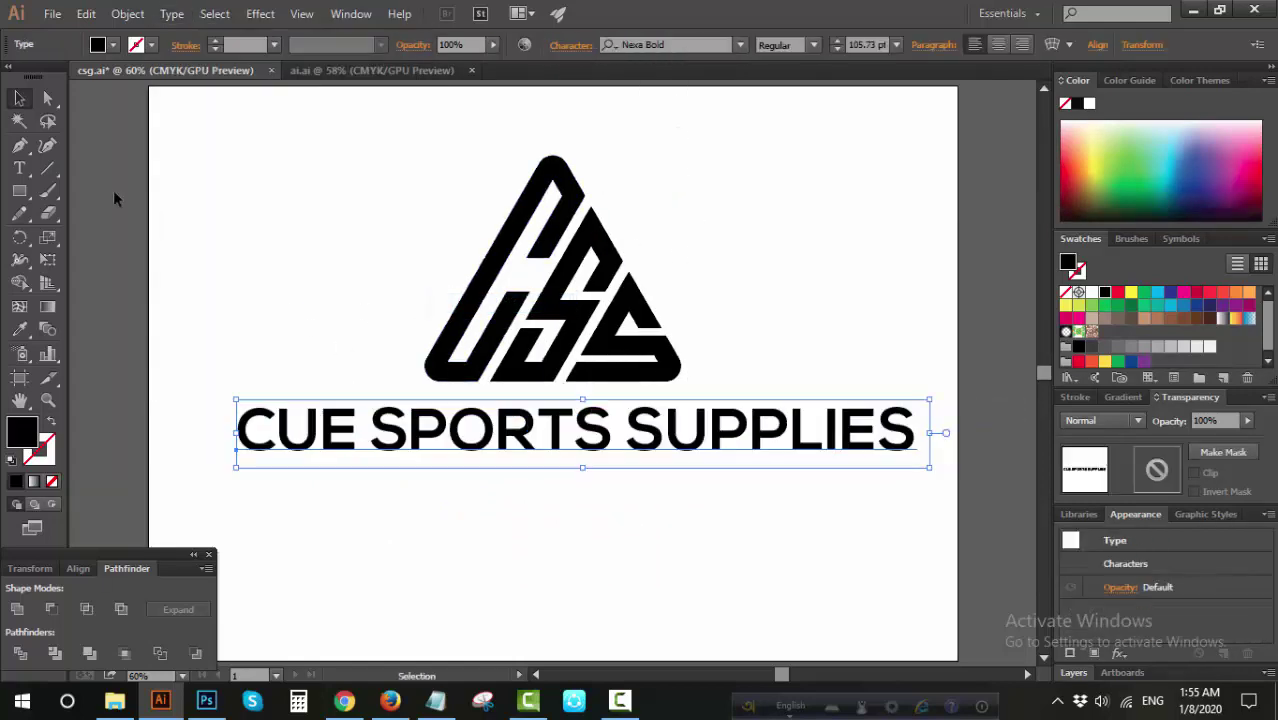
pyautogui.click(22, 170)
pyautogui.moveTo(628, 438); pyautogui.dragTo(932, 440)
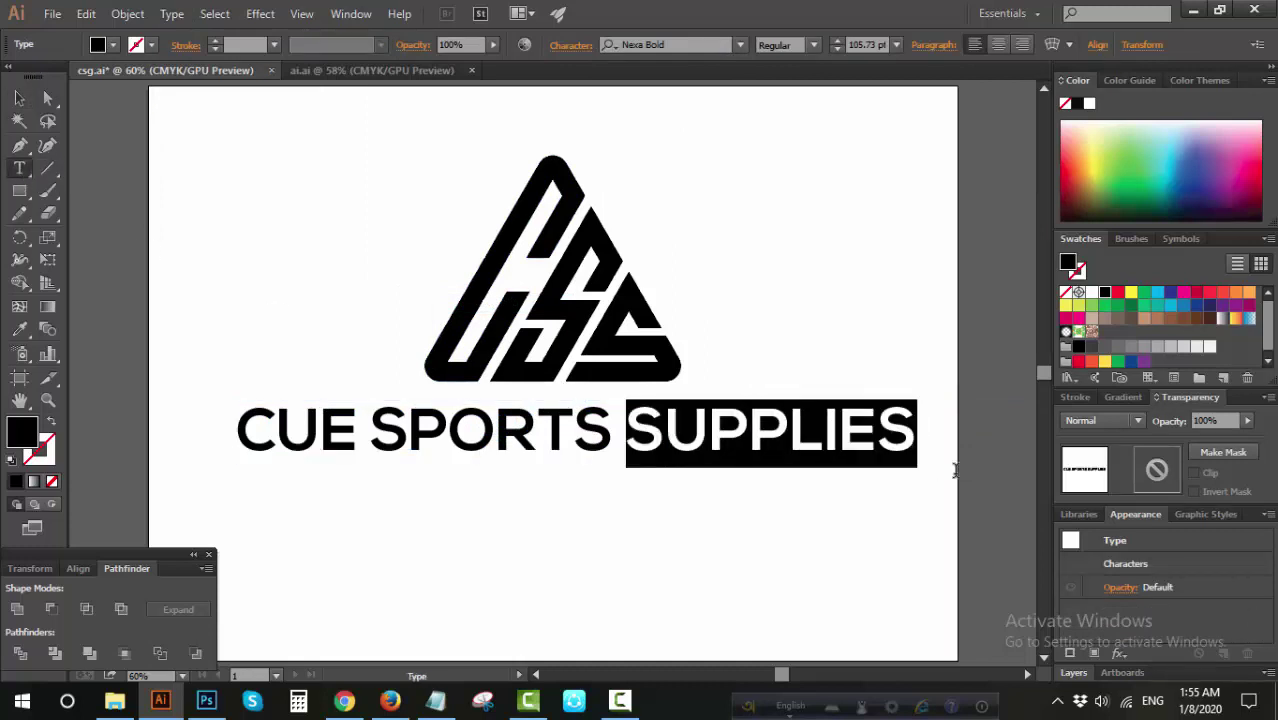
# - Delete SUPPLIES, then reposition and resize CUE SPORTS to fit under the triangle
pyautogui.press('BackSpace')
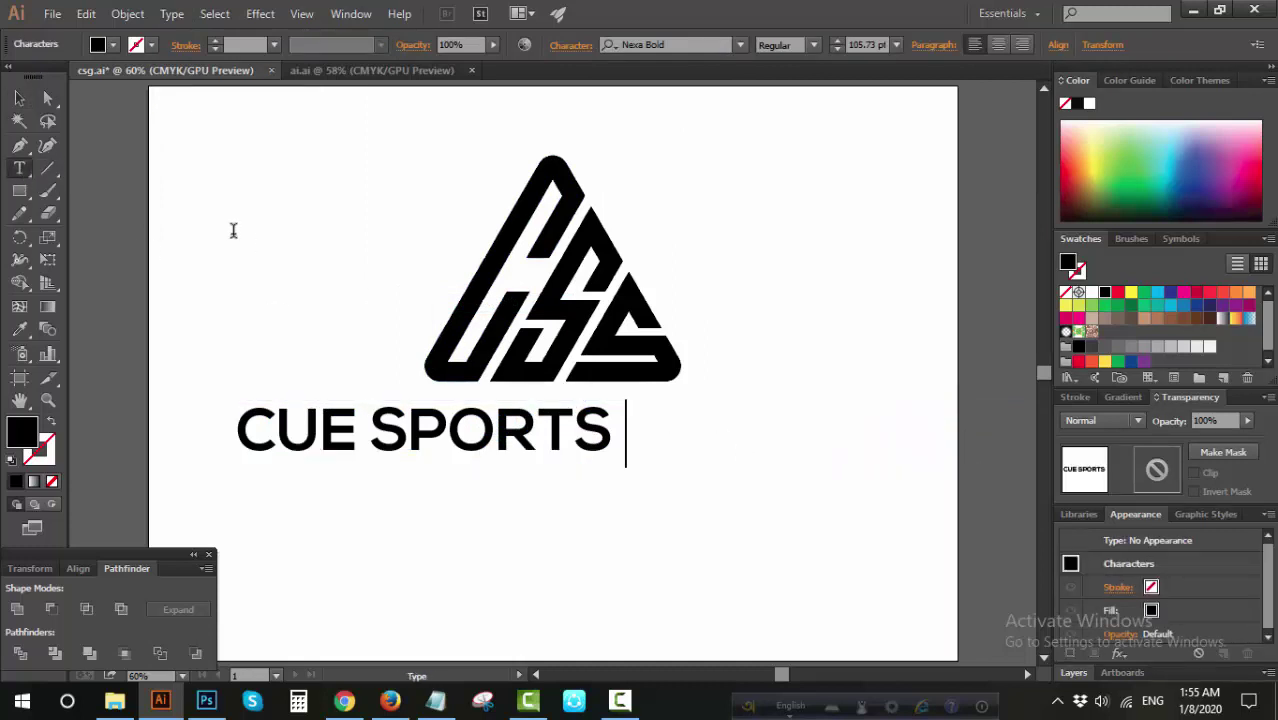
pyautogui.press('Escape')
pyautogui.click(430, 466)
pyautogui.moveTo(410, 445); pyautogui.dragTo(507, 438)
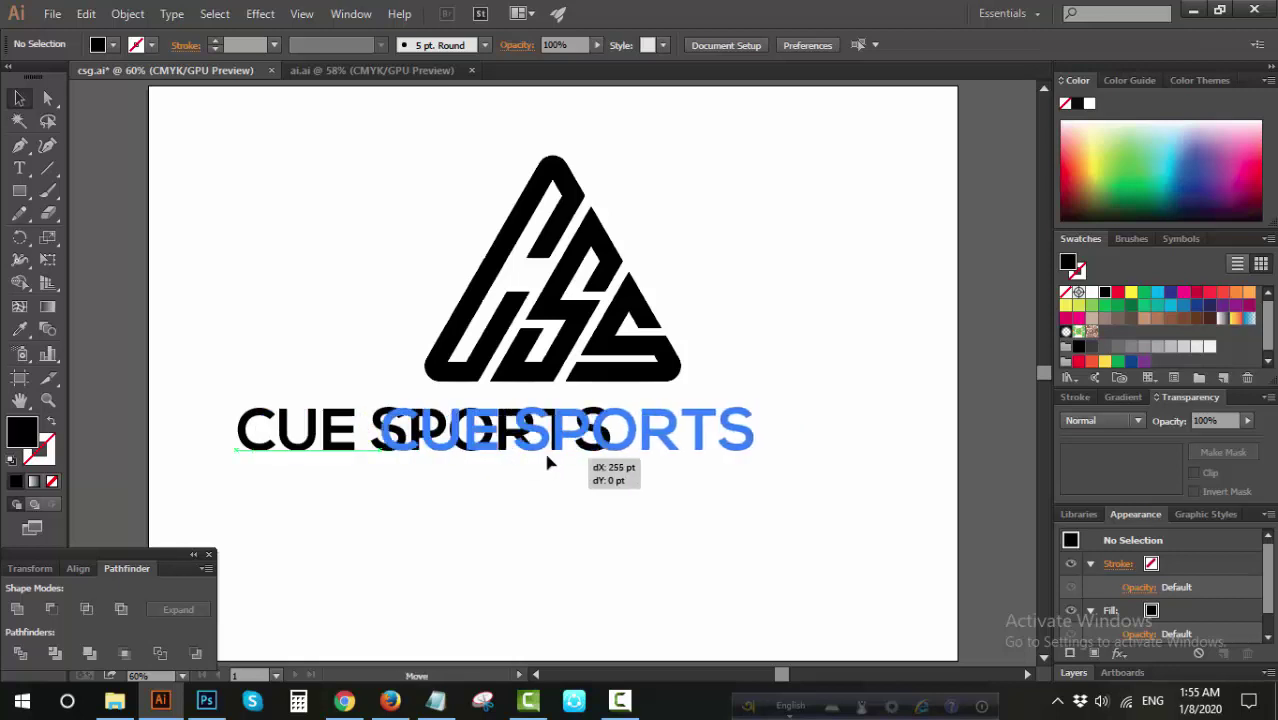
pyautogui.moveTo(724, 429); pyautogui.dragTo(768, 440)
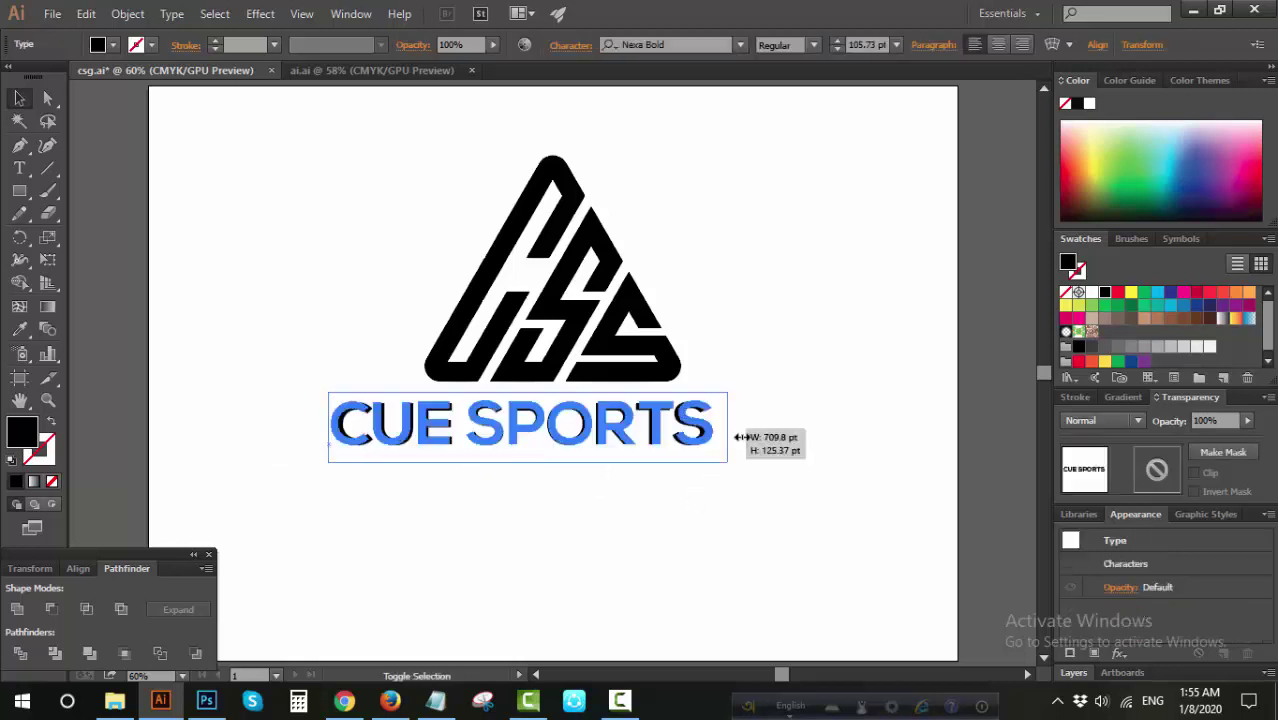
pyautogui.click(610, 507)
pyautogui.moveTo(587, 447); pyautogui.dragTo(615, 456)
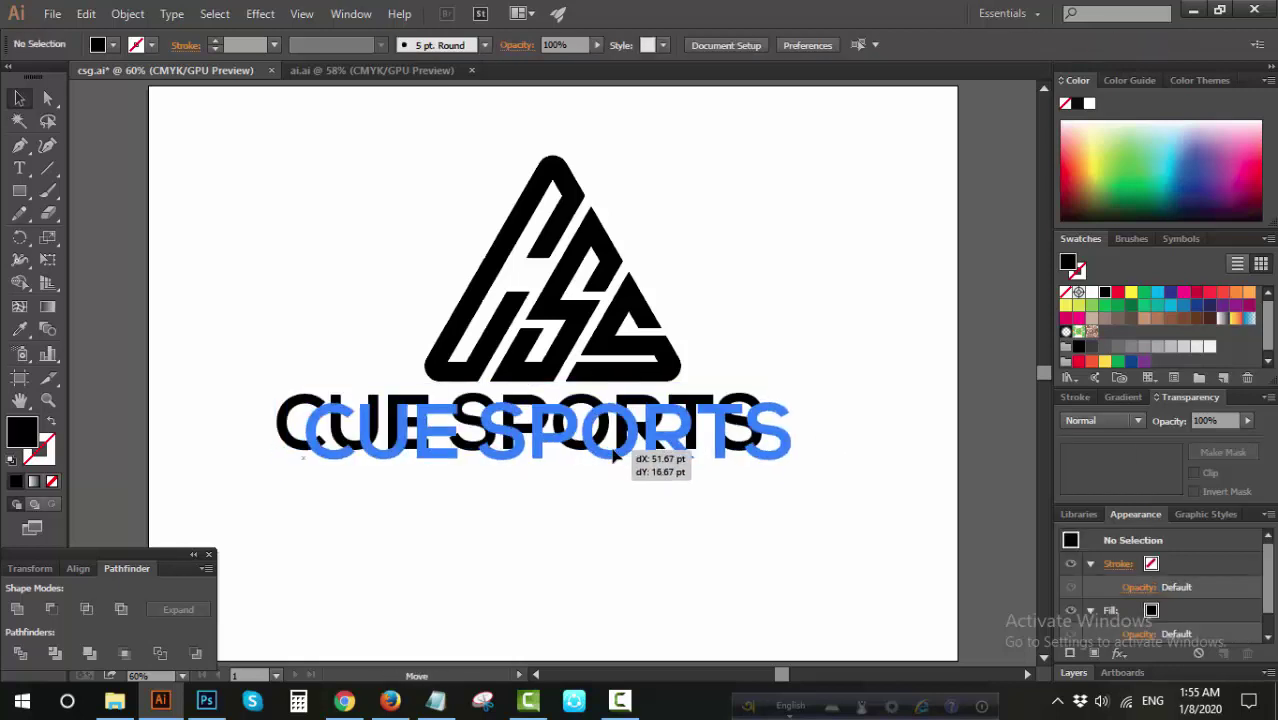
pyautogui.moveTo(815, 437); pyautogui.dragTo(796, 437)
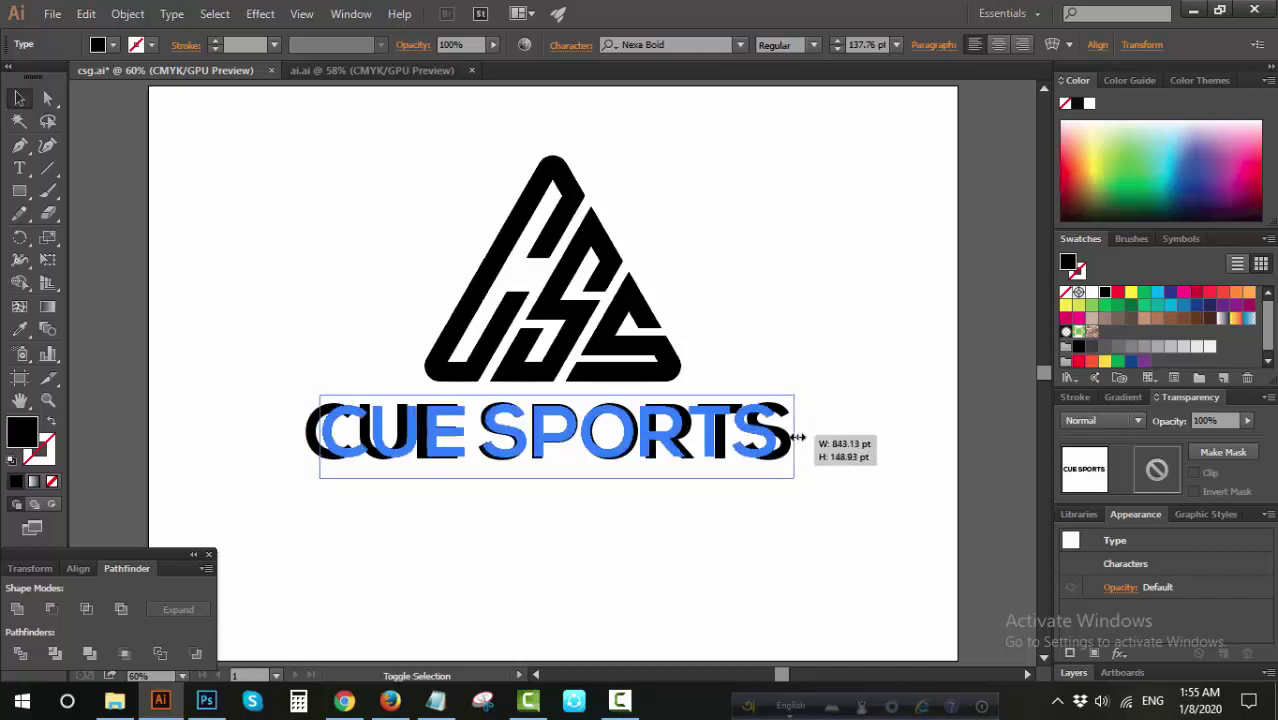
# - Paste a SUPPLIES text line below CUE SPORTS, shrink it and align it under CUE
pyautogui.rightClick(861, 459)
pyautogui.click(806, 548)
pyautogui.hotkey('ctrl', 'v')
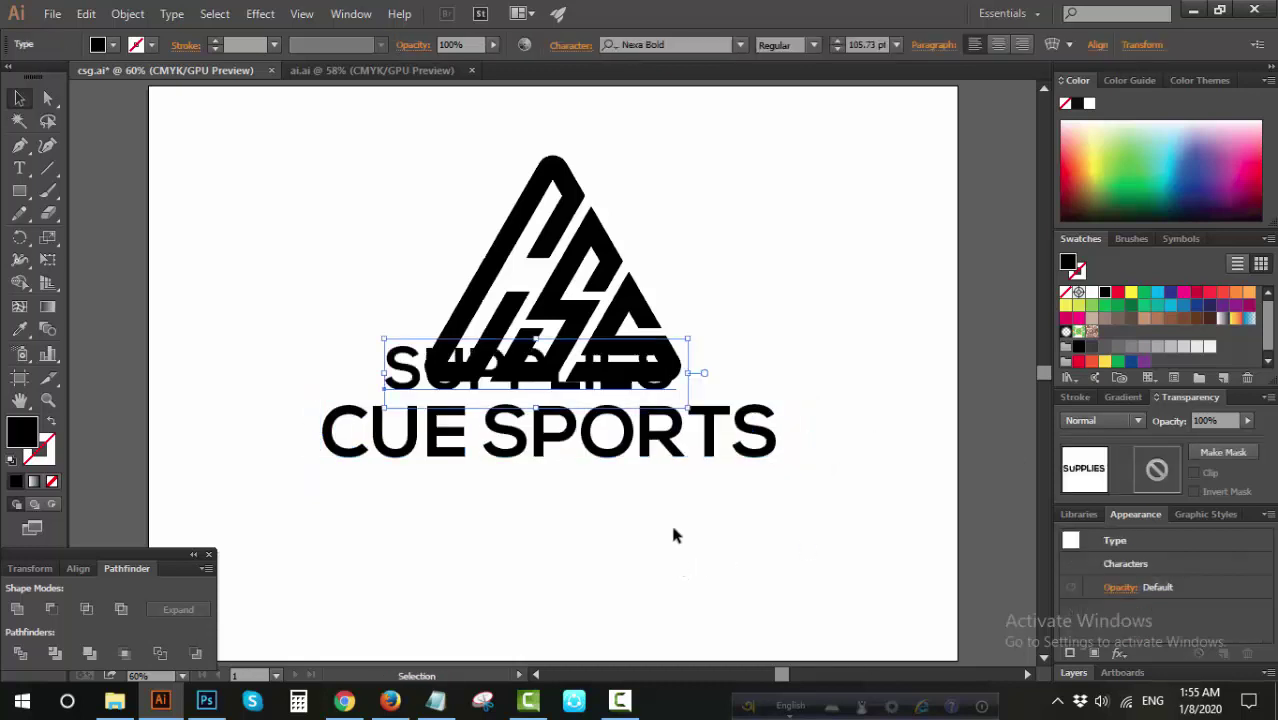
pyautogui.moveTo(562, 397)
pyautogui.mouseDown()
pyautogui.moveTo(710, 533)
pyautogui.moveTo(605, 481)
pyautogui.moveTo(674, 500)
pyautogui.mouseUp()
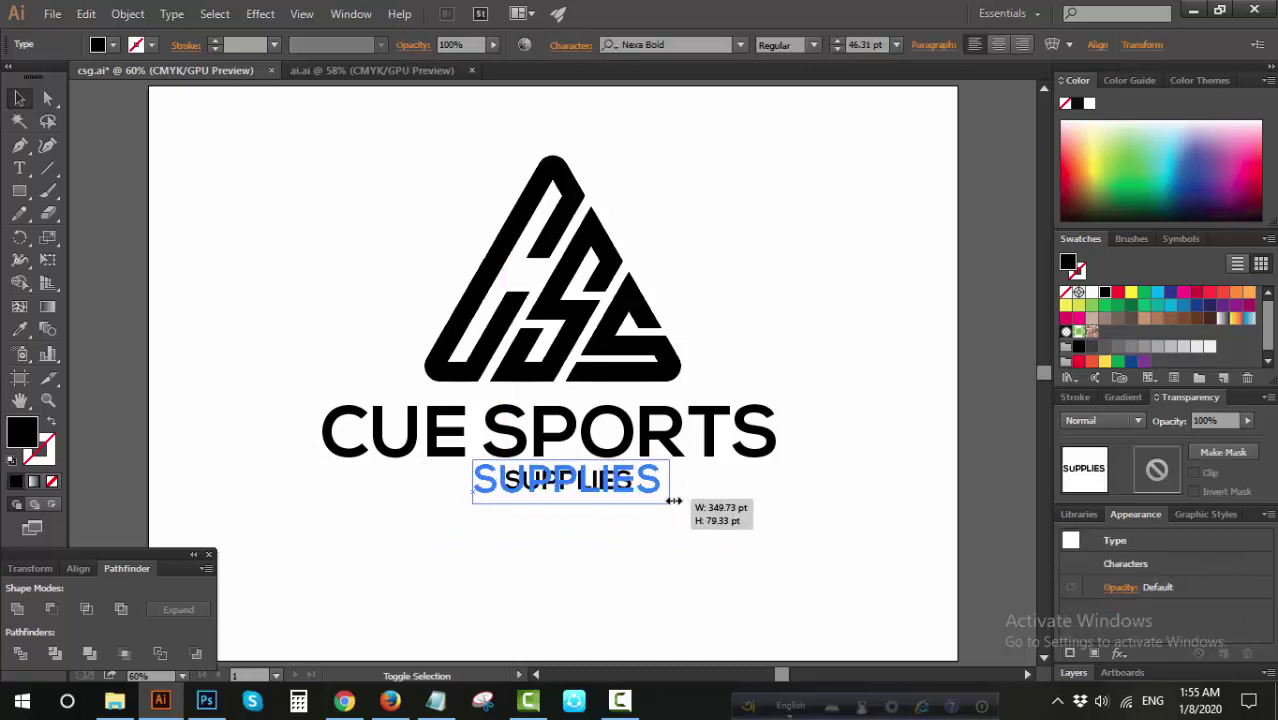
pyautogui.click(646, 537)
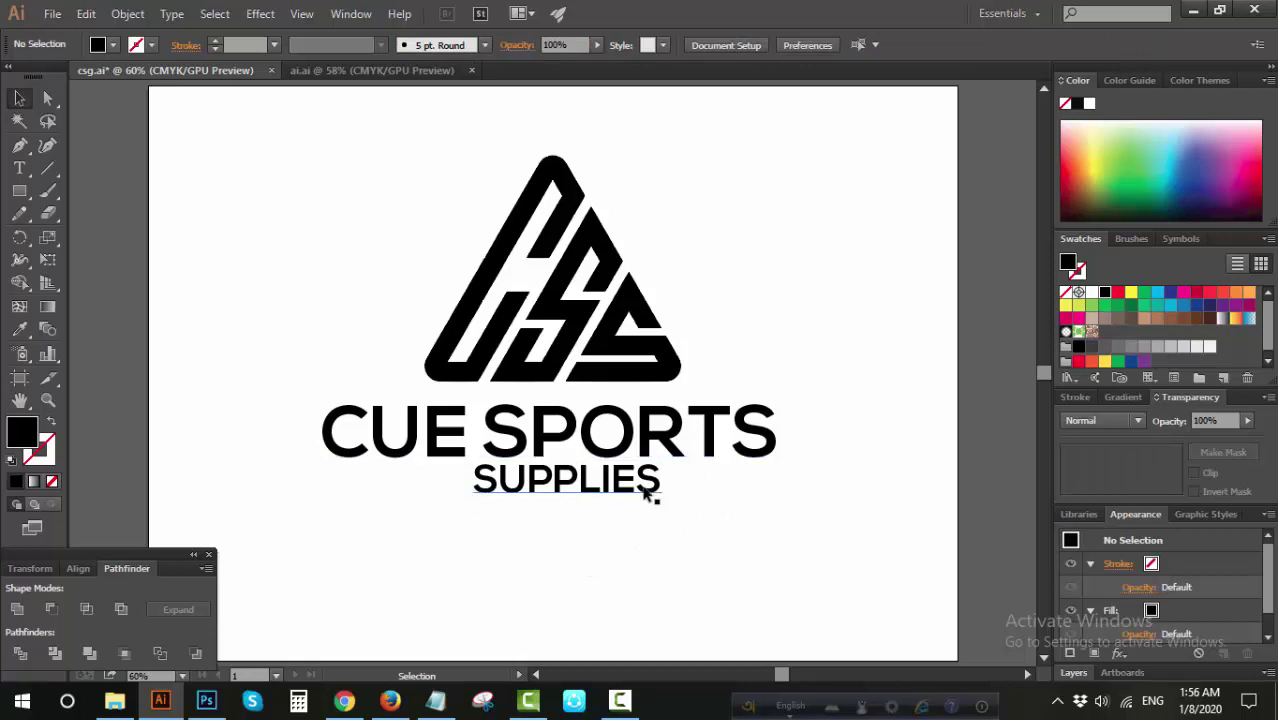
pyautogui.click(648, 490)
pyautogui.moveTo(662, 494); pyautogui.dragTo(450, 481)
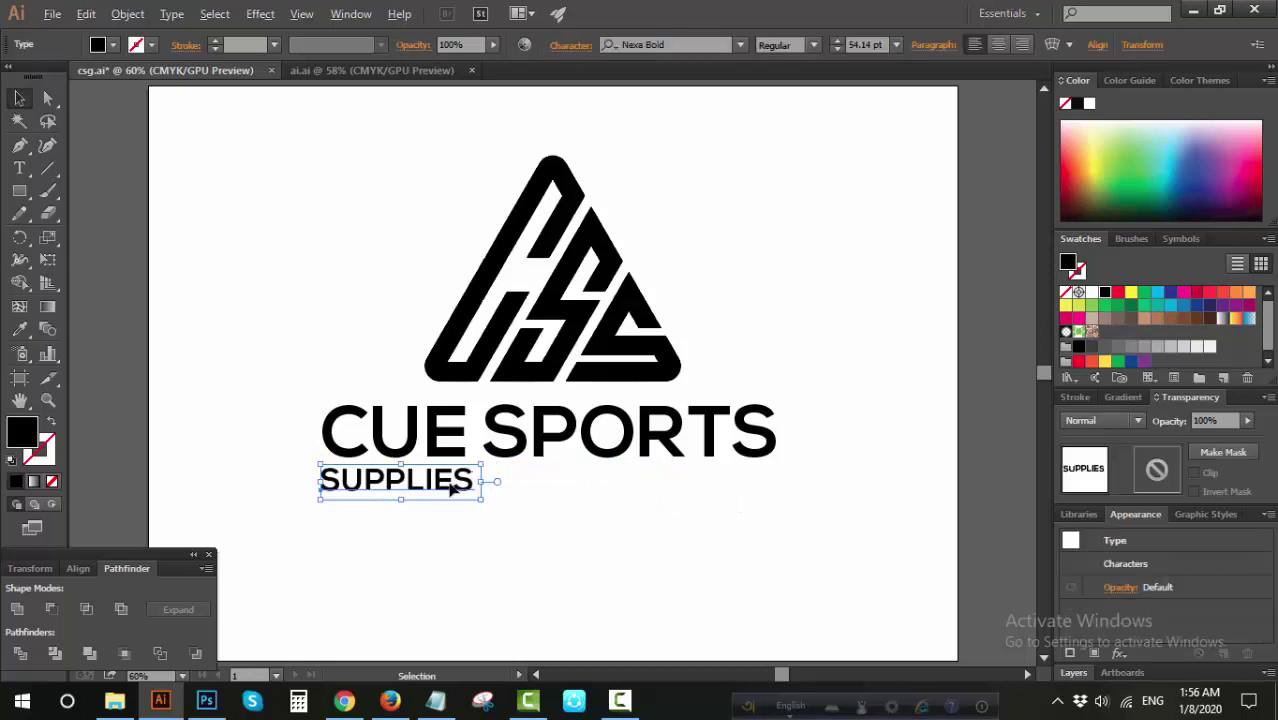
# - Widen SUPPLIES' letter spacing and convert both text lines to outlines
pyautogui.hotkey('alt', 'Right')
pyautogui.hotkey('alt', 'Right')
pyautogui.hotkey('alt', 'Right')
pyautogui.hotkey('alt', 'Right')
pyautogui.hotkey('alt', 'Right')
pyautogui.hotkey('alt', 'Right')
pyautogui.hotkey('alt', 'Right')
pyautogui.hotkey('alt', 'Right')
pyautogui.hotkey('alt', 'Right')
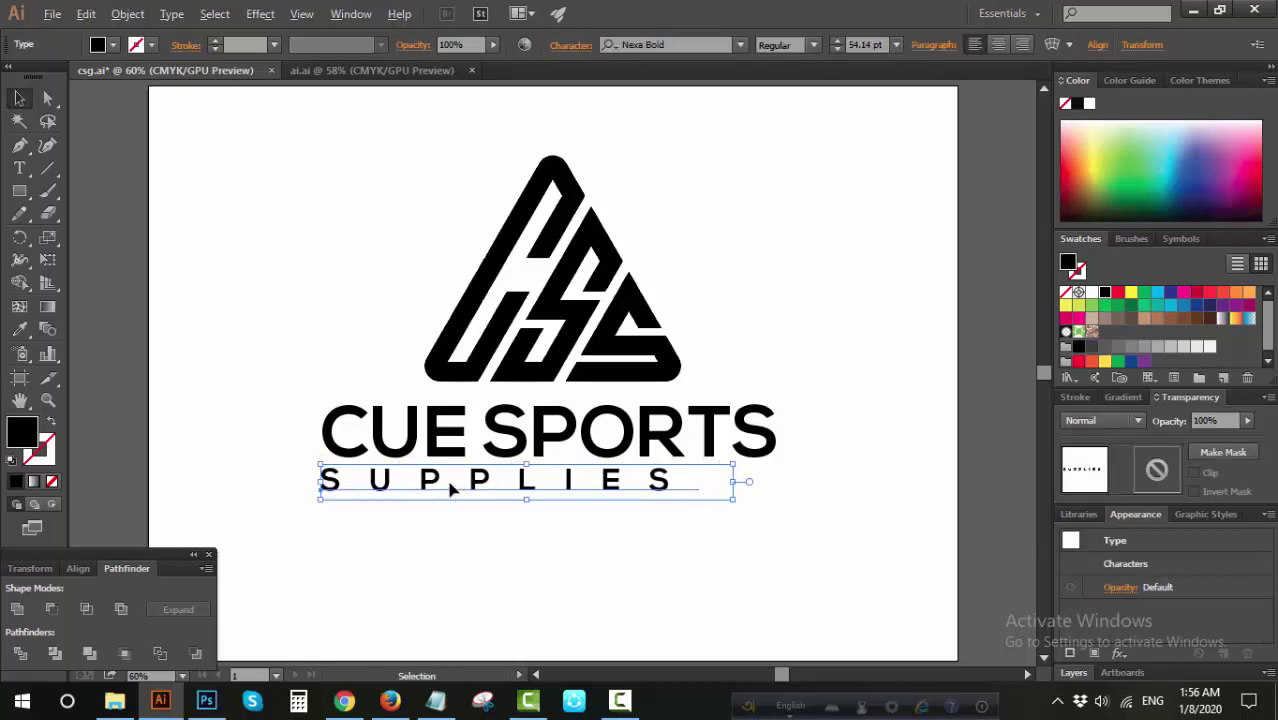
pyautogui.hotkey('alt', 'Right')
pyautogui.hotkey('alt', 'Right')
pyautogui.hotkey('alt', 'Right')
pyautogui.hotkey('alt', 'Right')
pyautogui.hotkey('alt', 'Right')
pyautogui.hotkey('alt', 'Right')
pyautogui.hotkey('alt', 'Right')
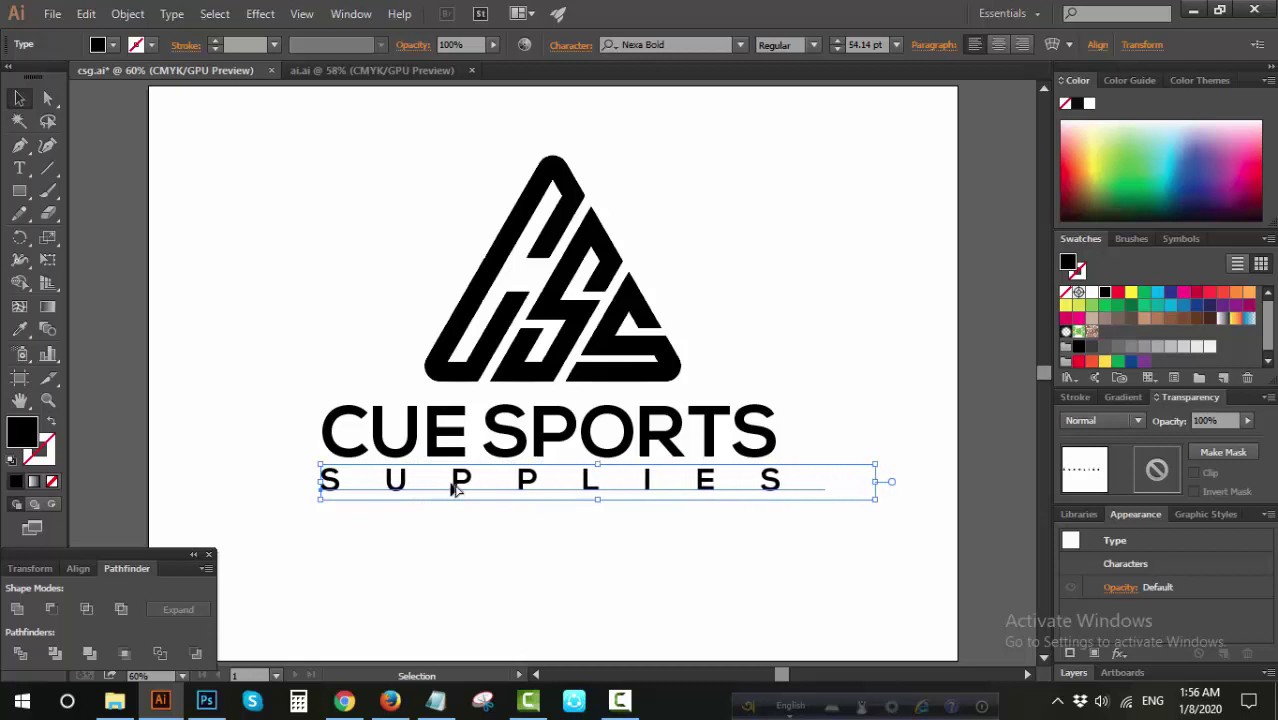
pyautogui.moveTo(819, 391); pyautogui.dragTo(750, 556)
pyautogui.rightClick(828, 334)
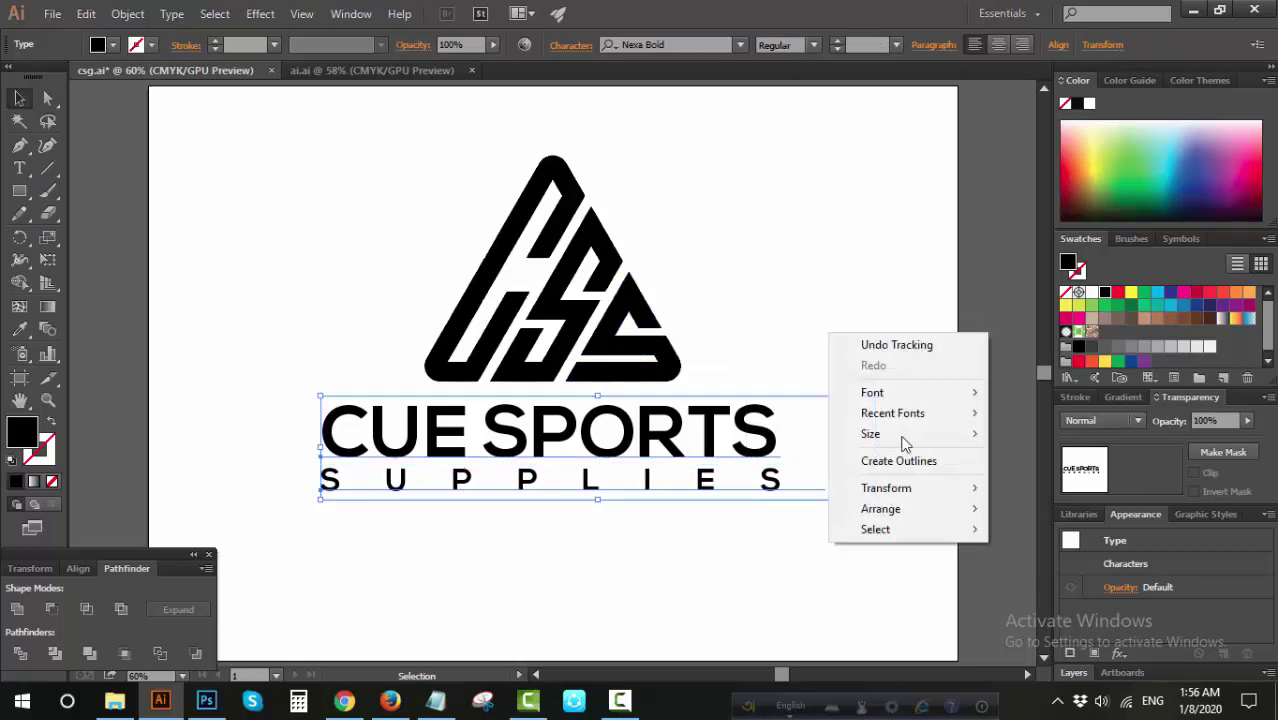
pyautogui.click(907, 467)
# - Centre the lettering and triangle horizontally and stretch SUPPLIES to CUE SPORTS' width
pyautogui.moveTo(807, 271); pyautogui.dragTo(556, 622)
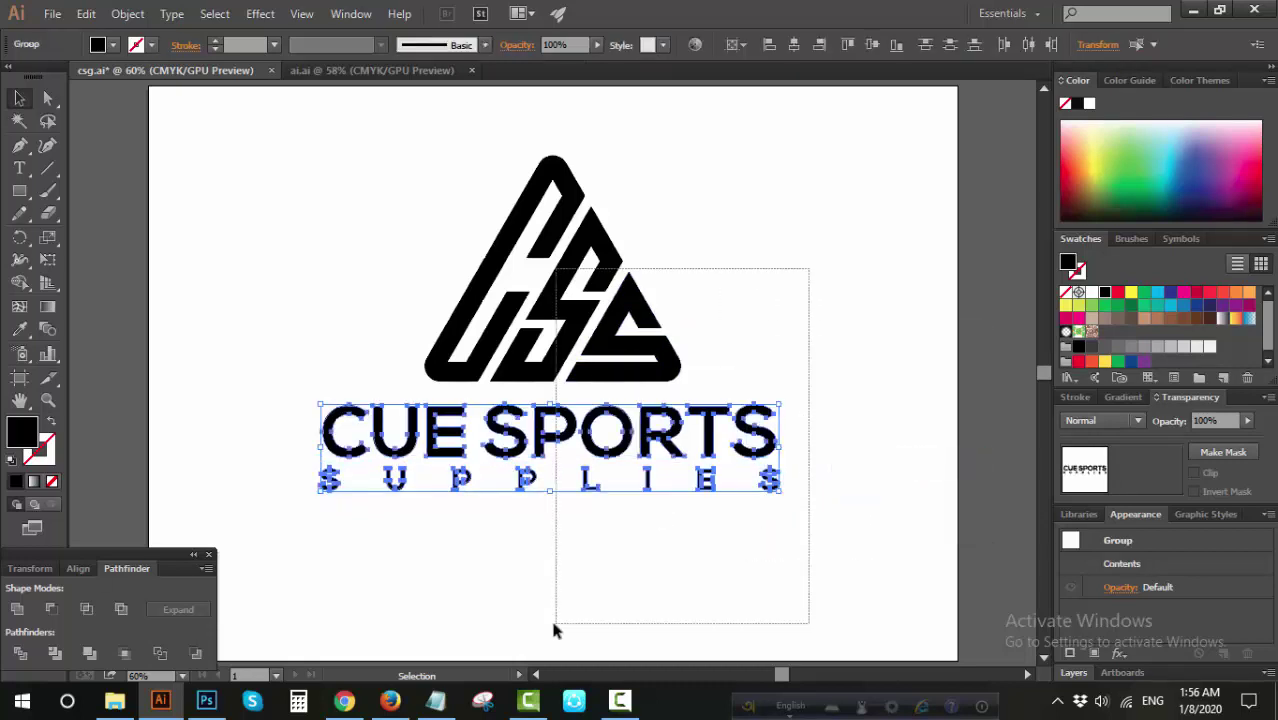
pyautogui.click(795, 45)
pyautogui.click(825, 445)
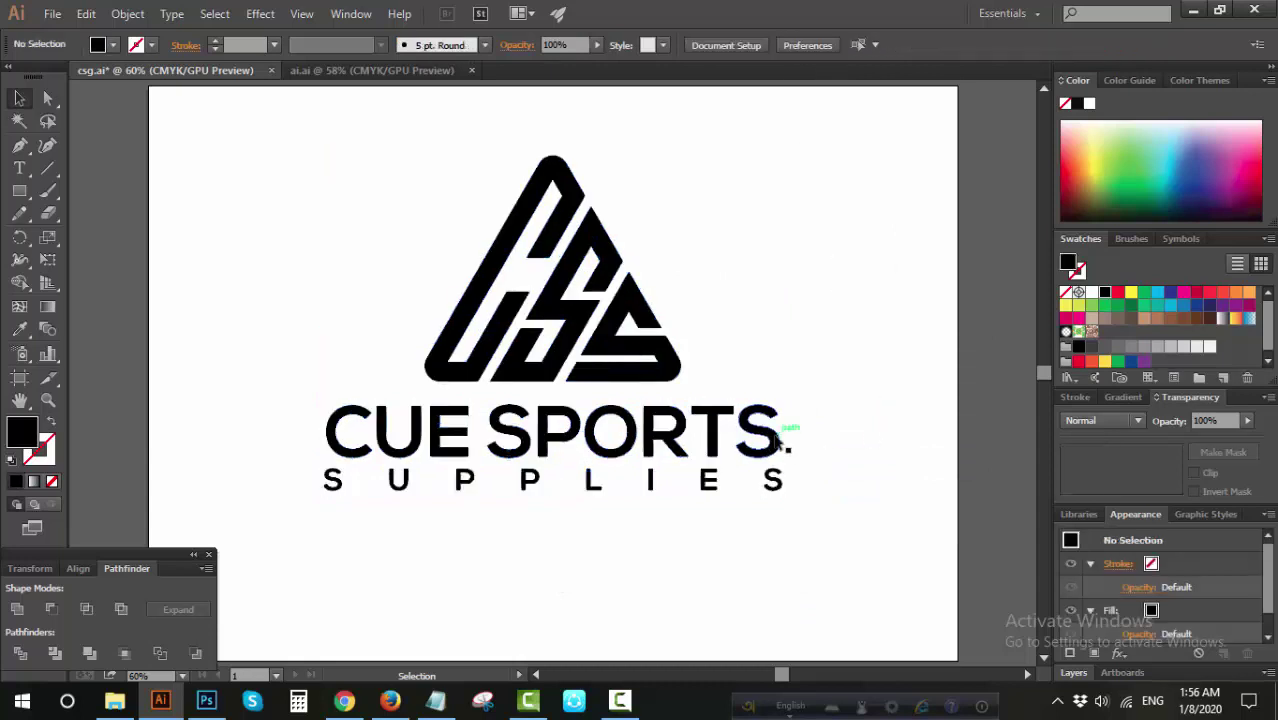
pyautogui.click(772, 436)
pyautogui.click(778, 482)
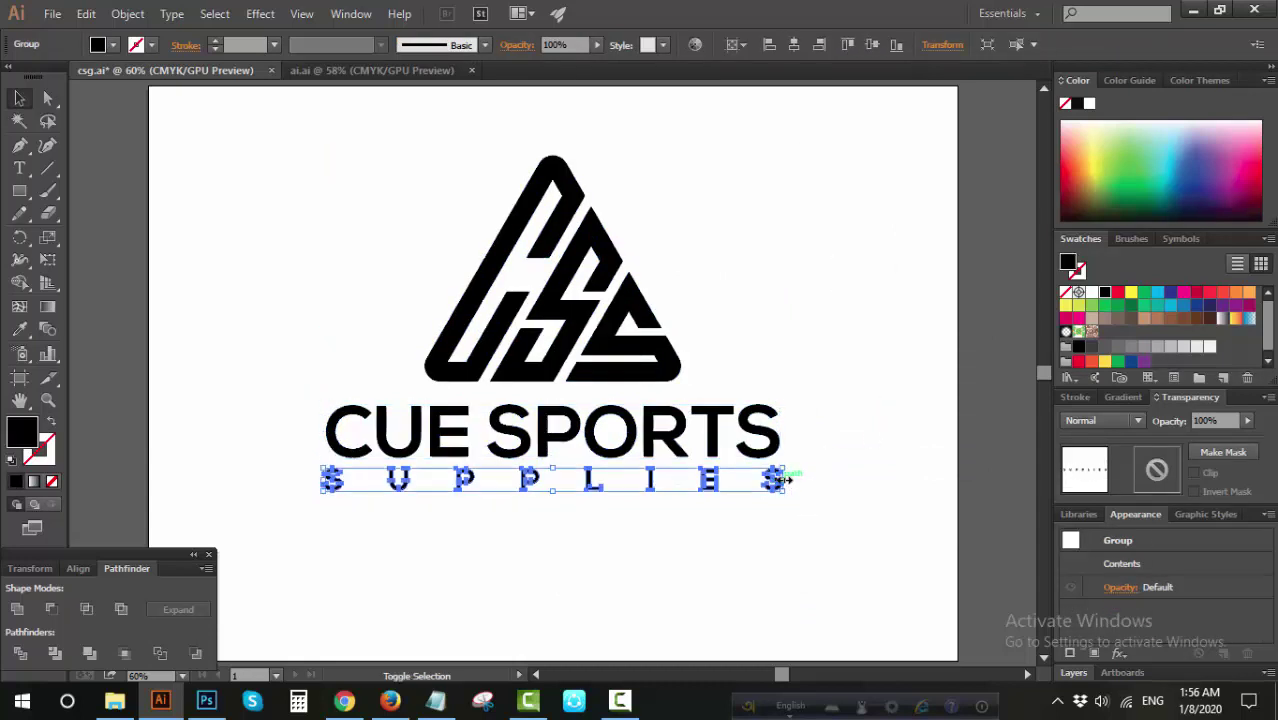
pyautogui.moveTo(783, 481); pyautogui.dragTo(792, 480)
pyautogui.click(835, 480)
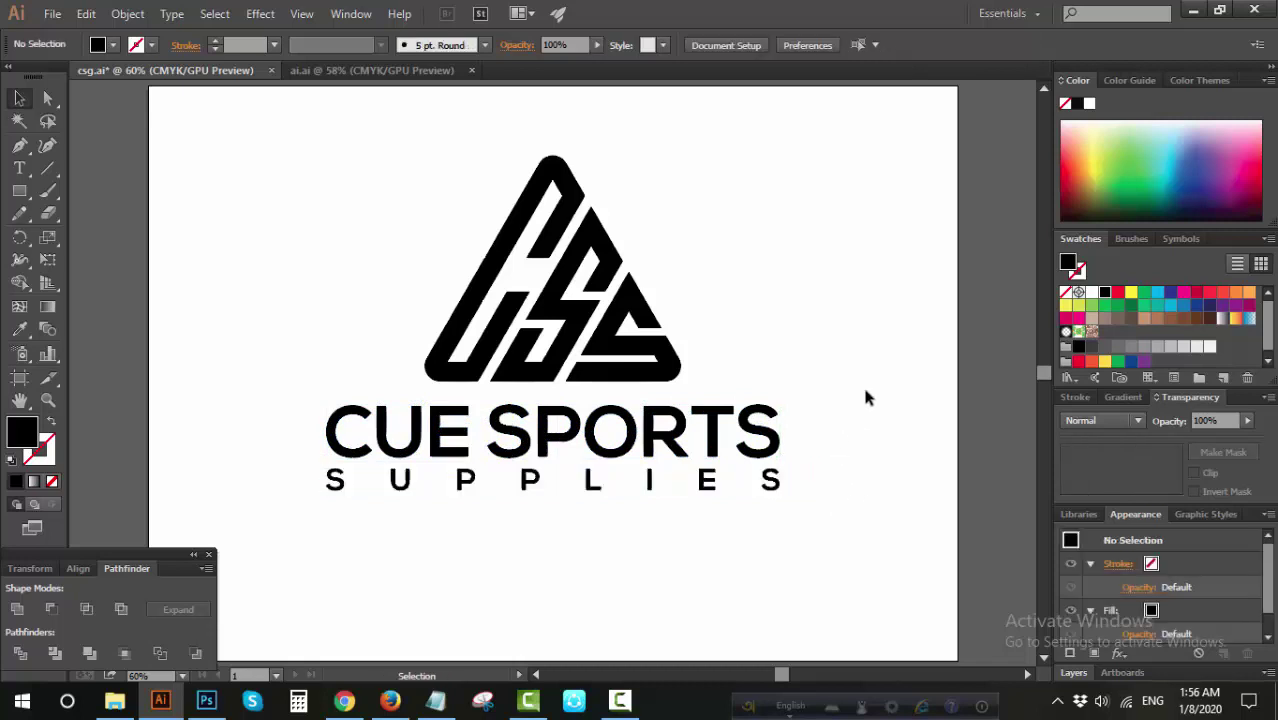
# - Group the triangle logo and lettering together
pyautogui.moveTo(866, 397); pyautogui.dragTo(650, 520)
pyautogui.rightClick(894, 308)
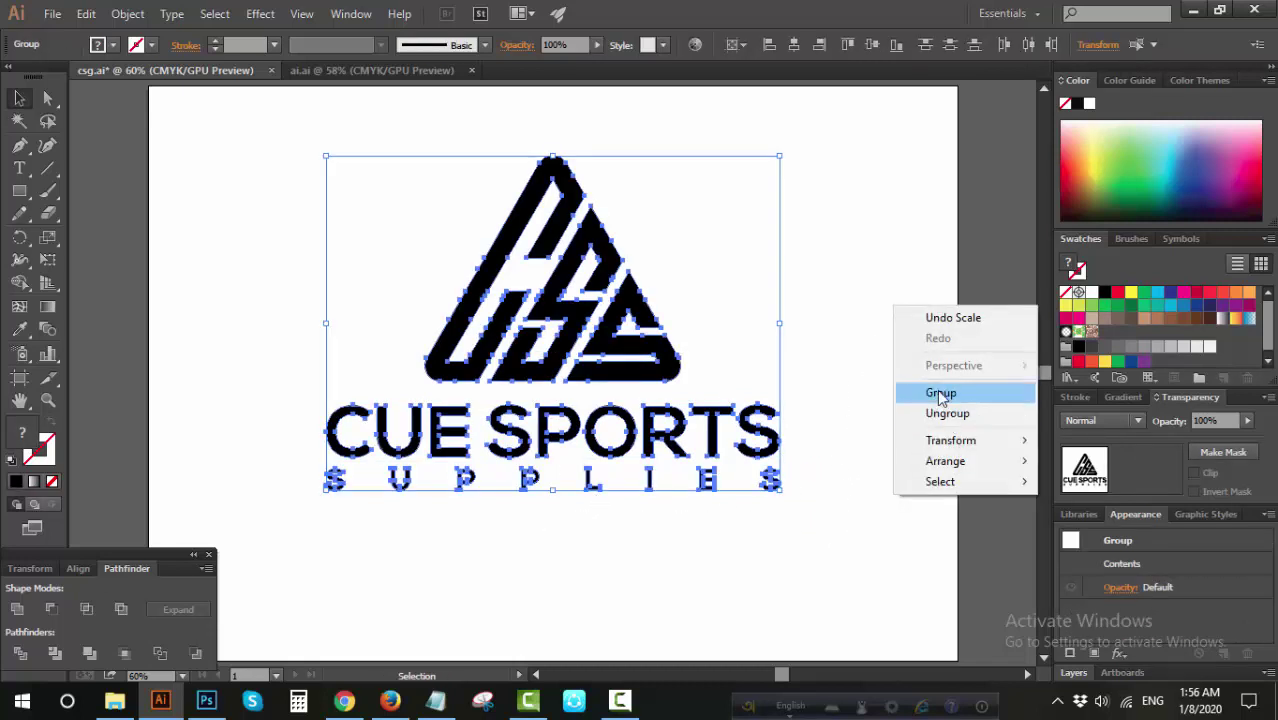
pyautogui.click(941, 394)
pyautogui.click(858, 376)
pyautogui.click(47, 98)
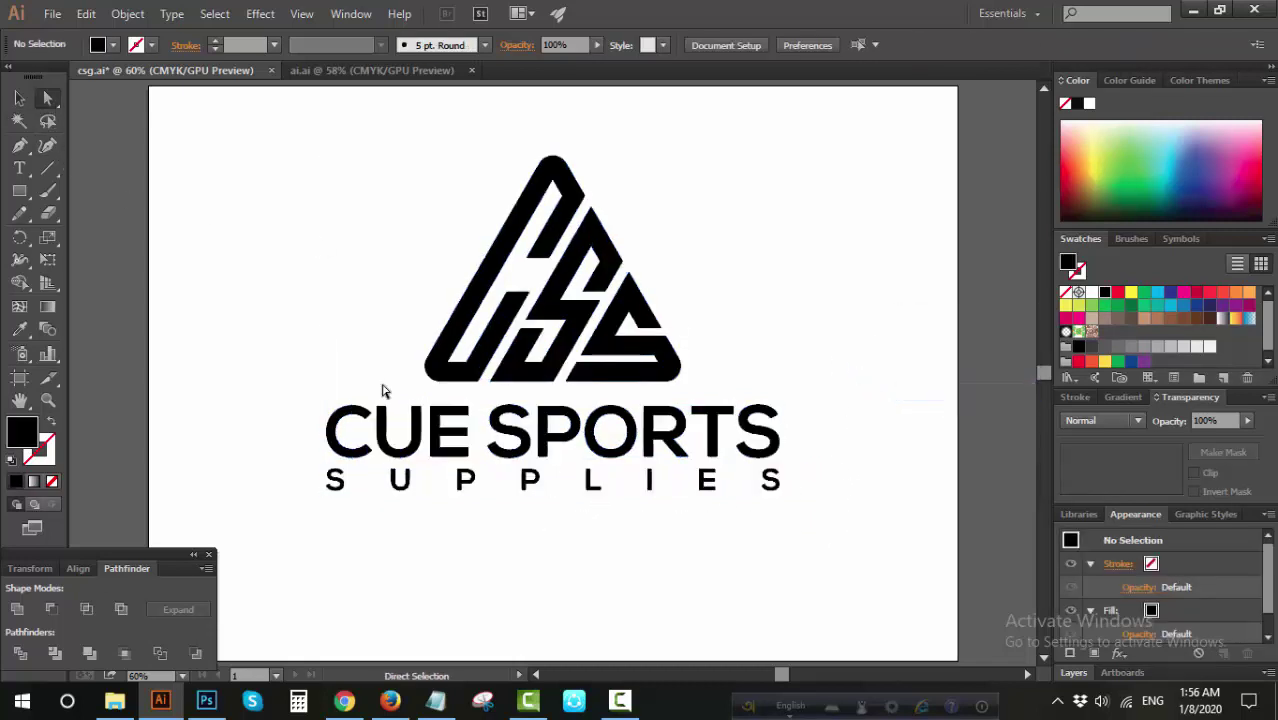
# - Fill the C shape, CUE, SUPPLIES and the lower-right S with red
pyautogui.click(451, 366)
pyautogui.moveTo(279, 390)
pyautogui.mouseDown()
pyautogui.moveTo(425, 428)
pyautogui.moveTo(470, 458)
pyautogui.mouseUp()
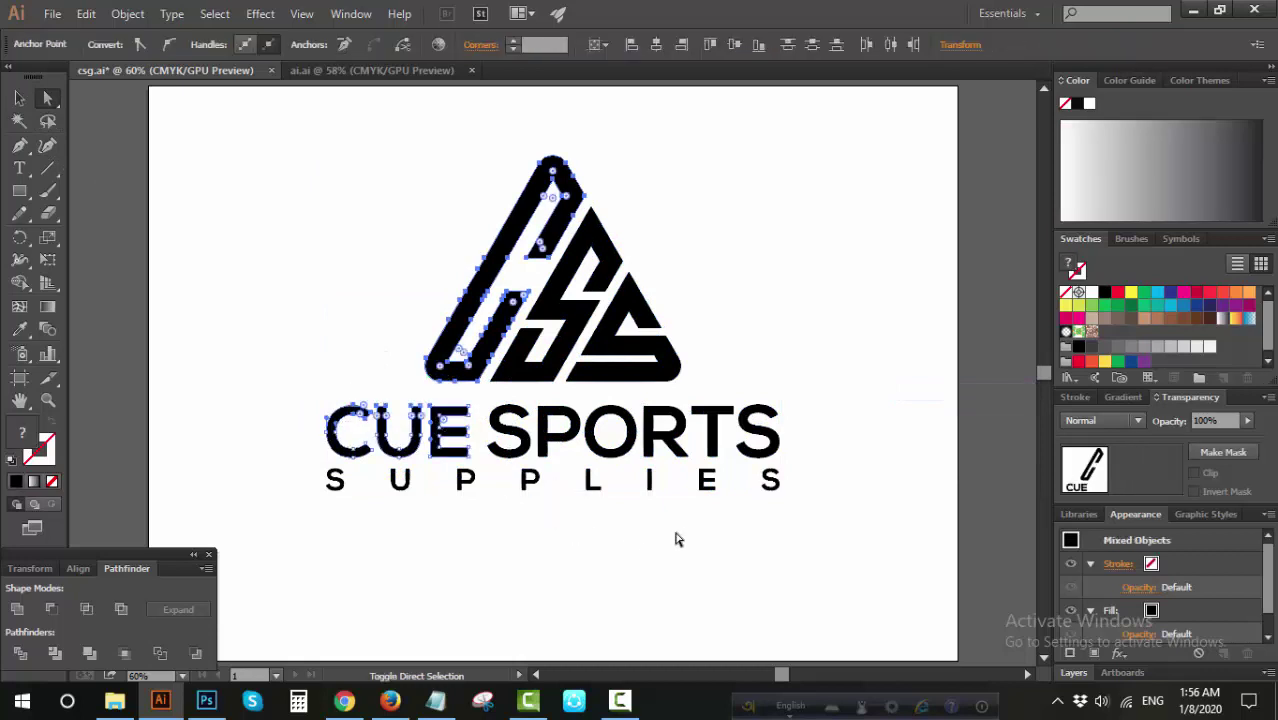
pyautogui.moveTo(308, 519); pyautogui.dragTo(810, 490)
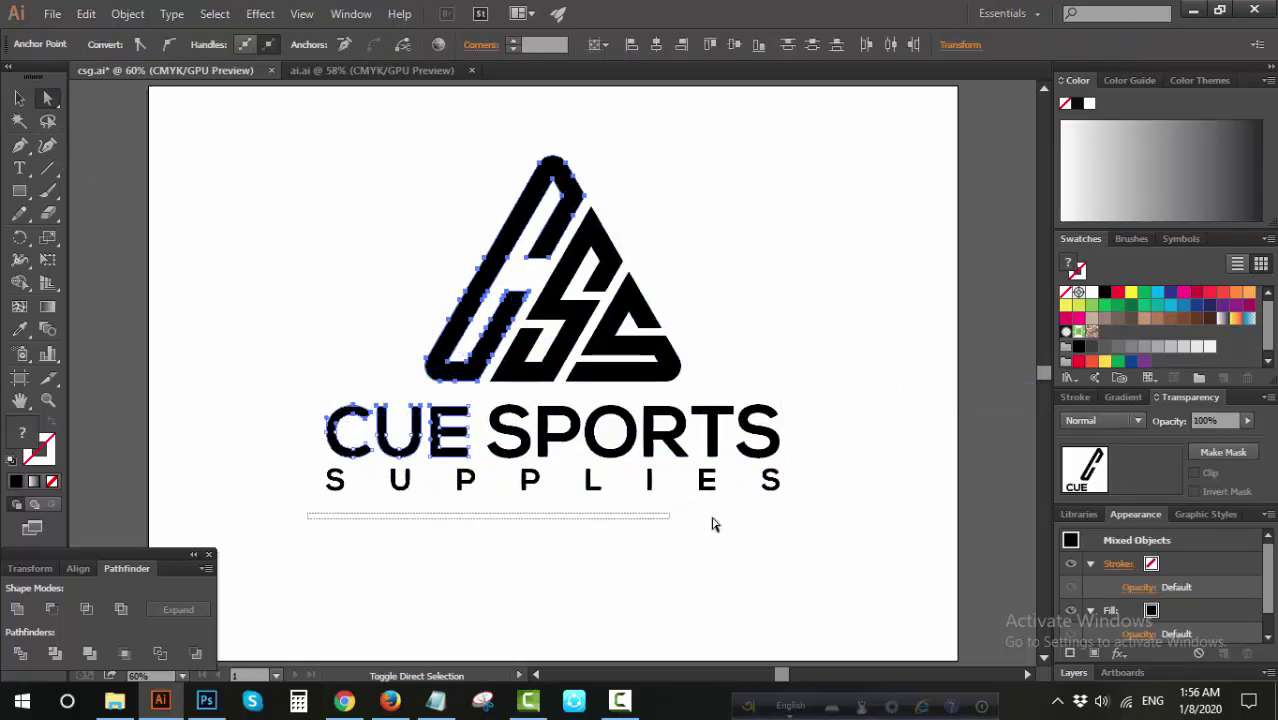
pyautogui.keyDown('shift'); pyautogui.click(650, 381); pyautogui.keyUp('shift')
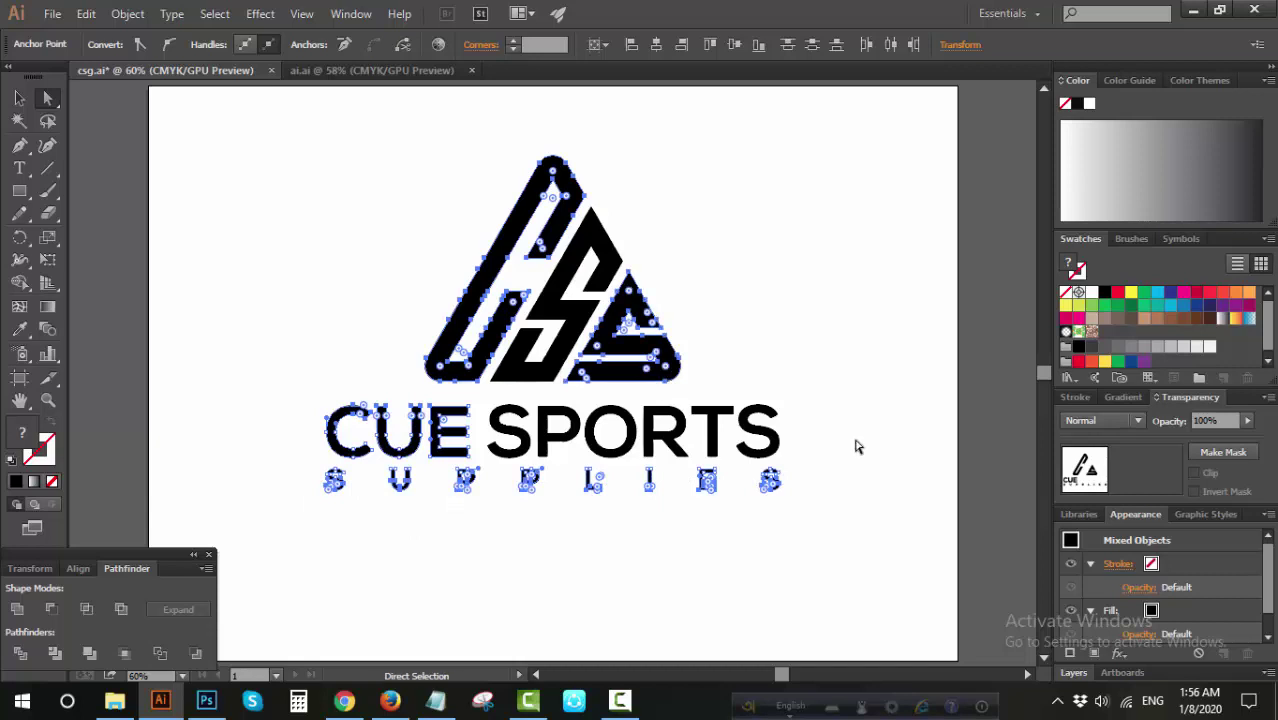
pyautogui.click(1221, 293)
pyautogui.click(814, 281)
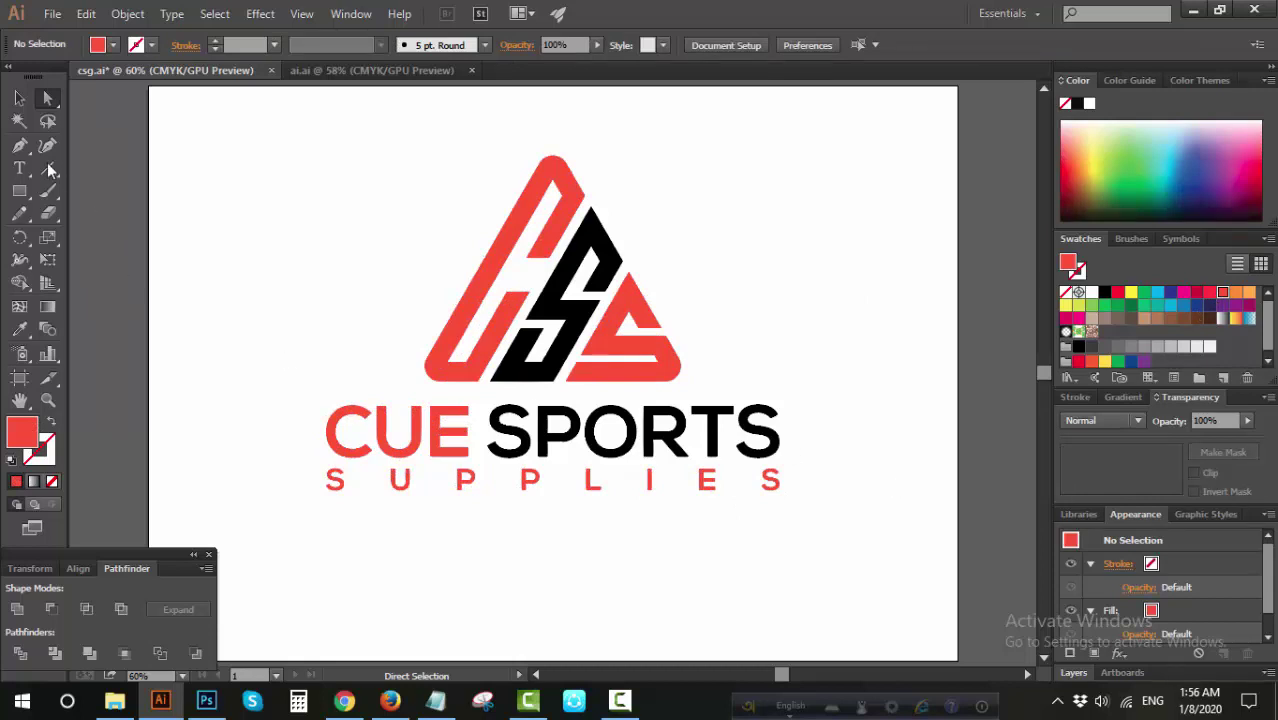
# - Make SPORTS and the middle S light grey, then switch over to Photoshop
pyautogui.click(19, 121)
pyautogui.click(684, 437)
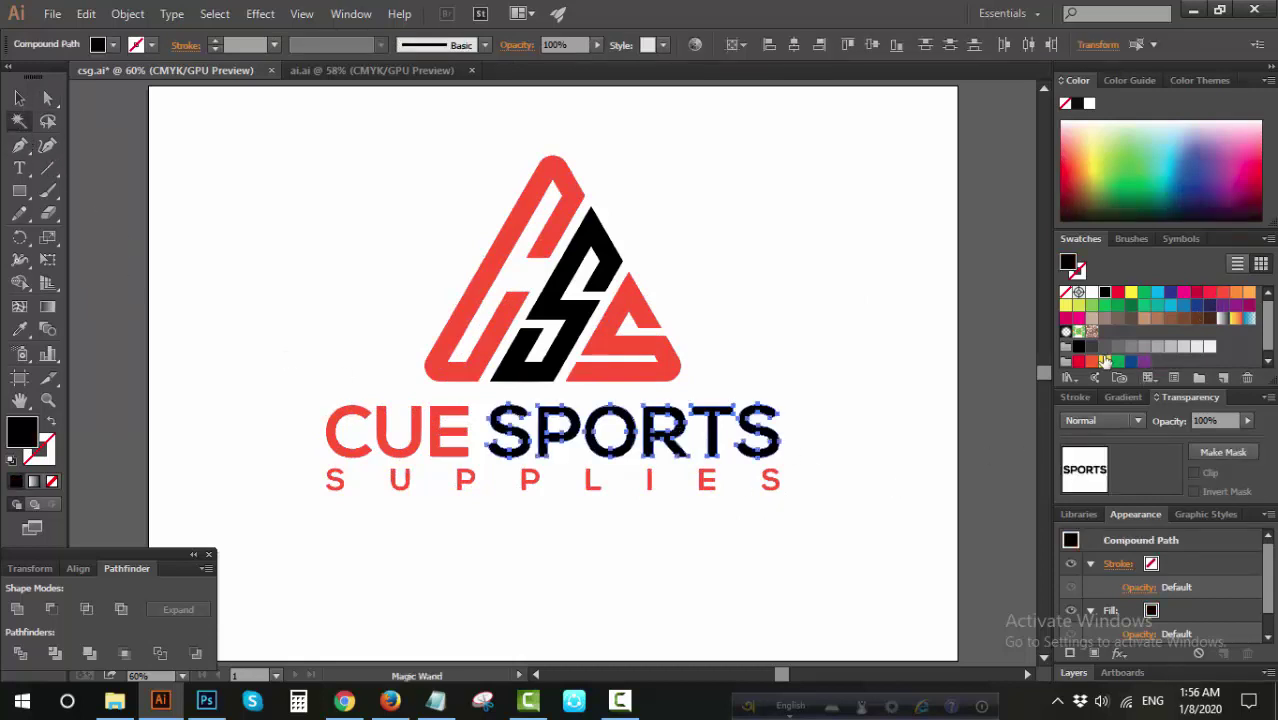
pyautogui.click(1157, 346)
pyautogui.click(1171, 346)
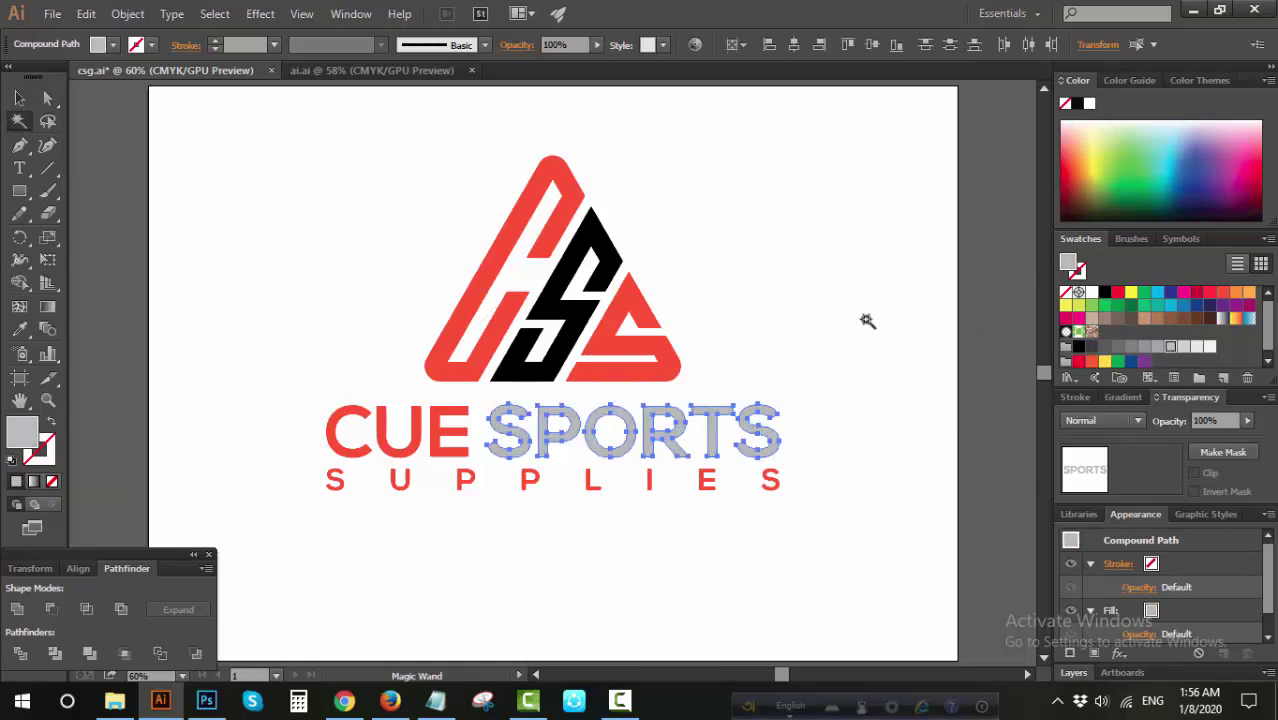
pyautogui.click(575, 290)
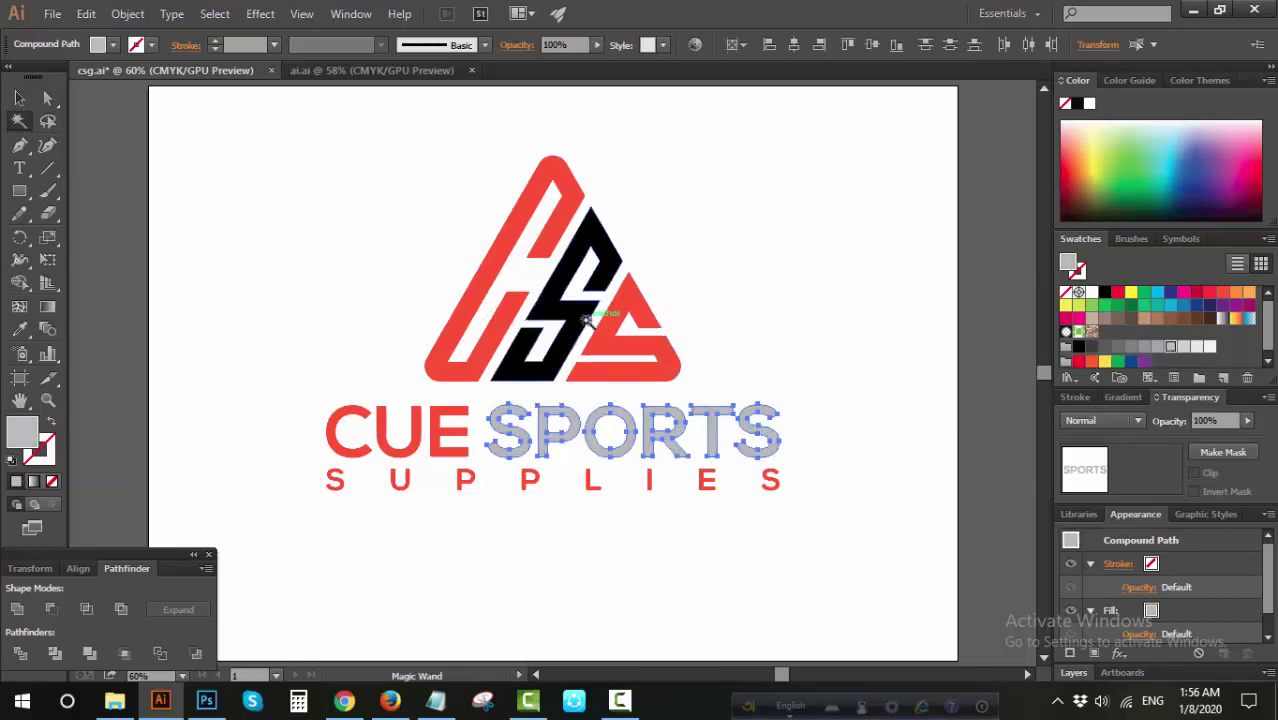
pyautogui.click(1171, 346)
pyautogui.click(652, 430)
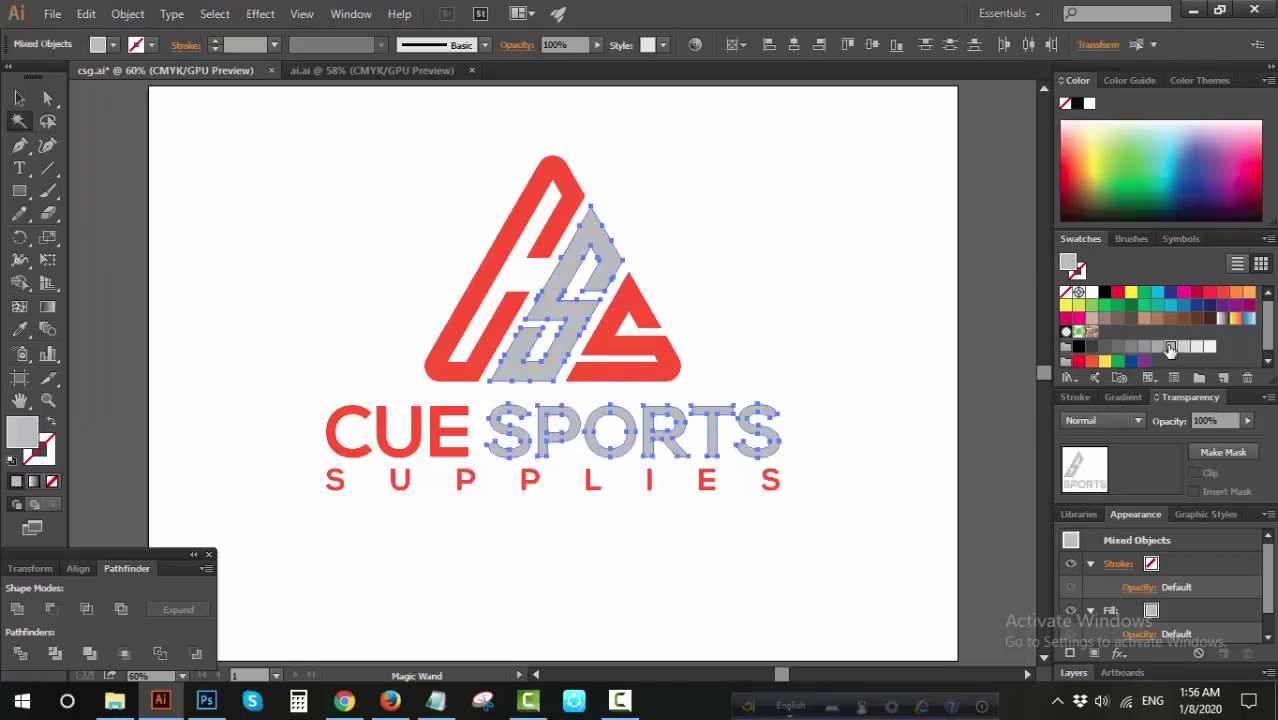
pyautogui.click(779, 320)
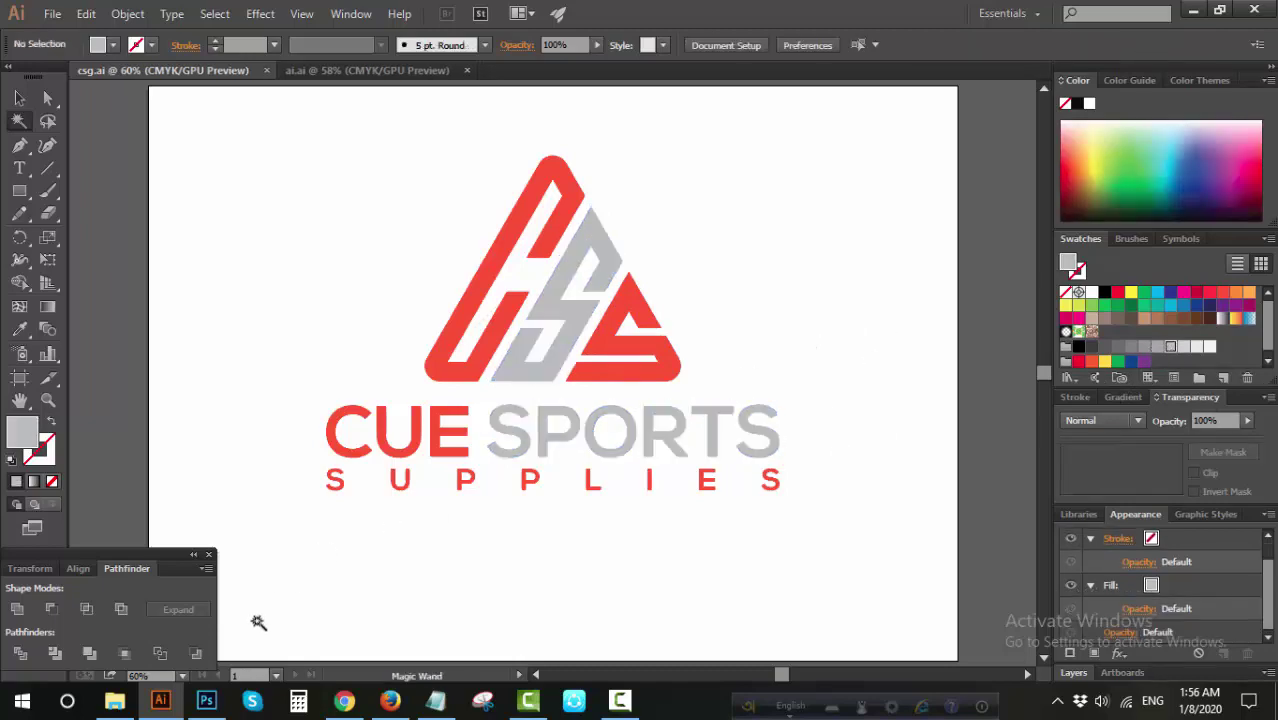
pyautogui.hotkey('alt', 'Tab')
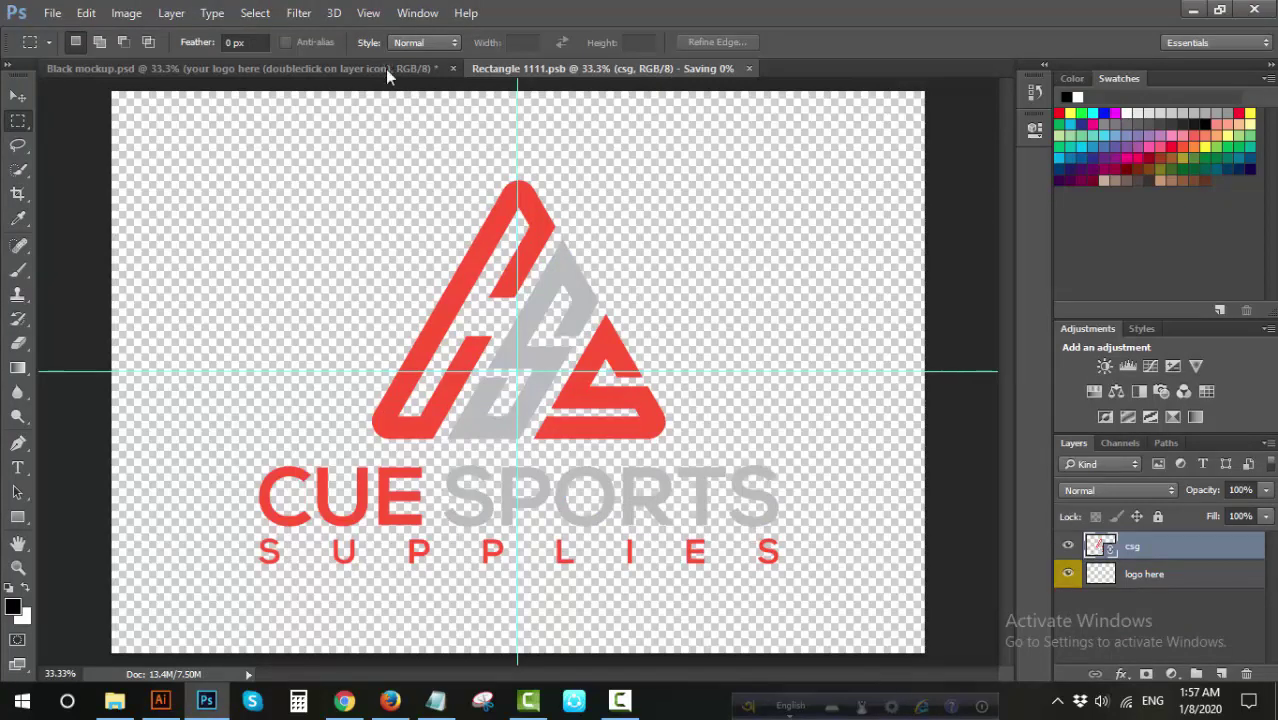
# - View Black mockup.psd showing the red and grey logo on the dark textured background
pyautogui.click(390, 72)
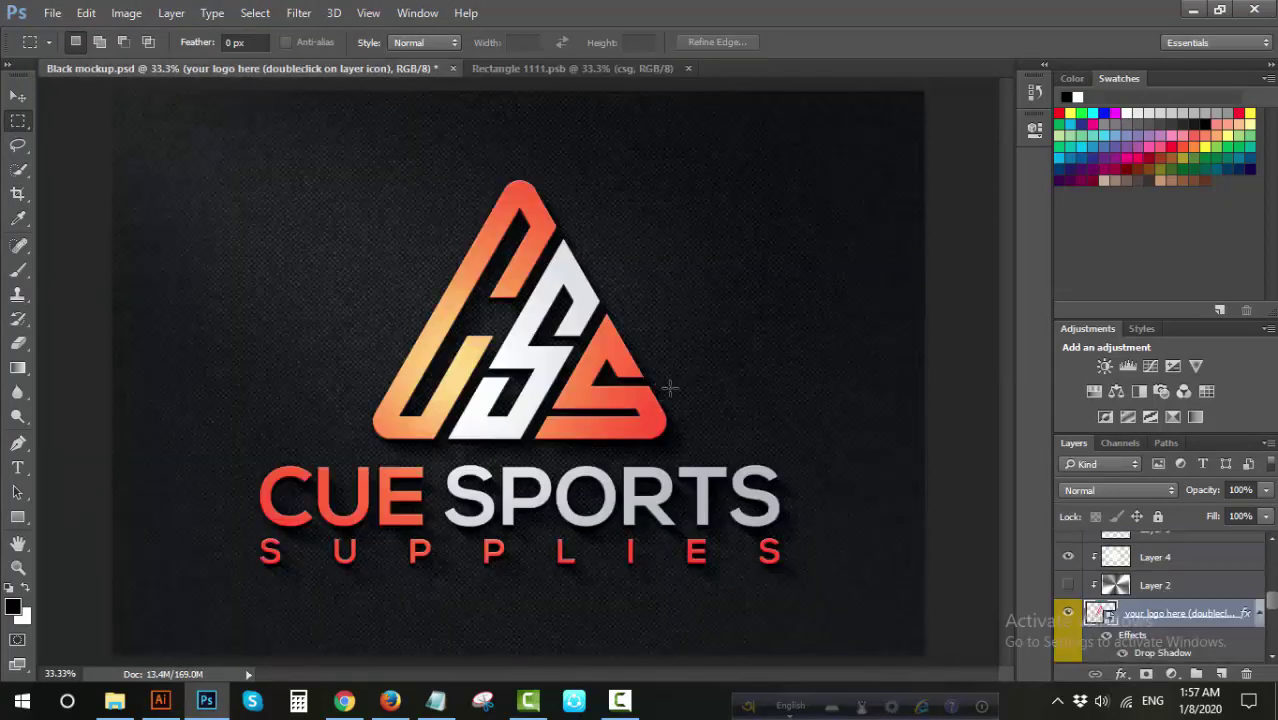